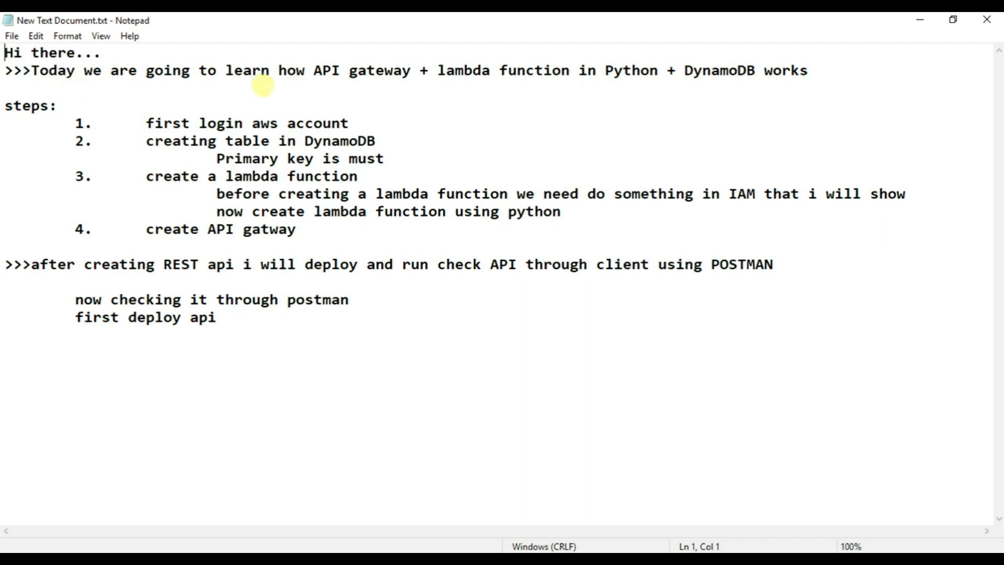
# Read the outlined steps for API Gateway, Lambda and DynamoDB in the notes, and look at the signed-in AWS console in the browser
pyautogui.moveTo(311, 70); pyautogui.dragTo(610, 69)
pyautogui.click(438, 69)
pyautogui.click(689, 70)
pyautogui.moveTo(689, 70); pyautogui.dragTo(745, 70)
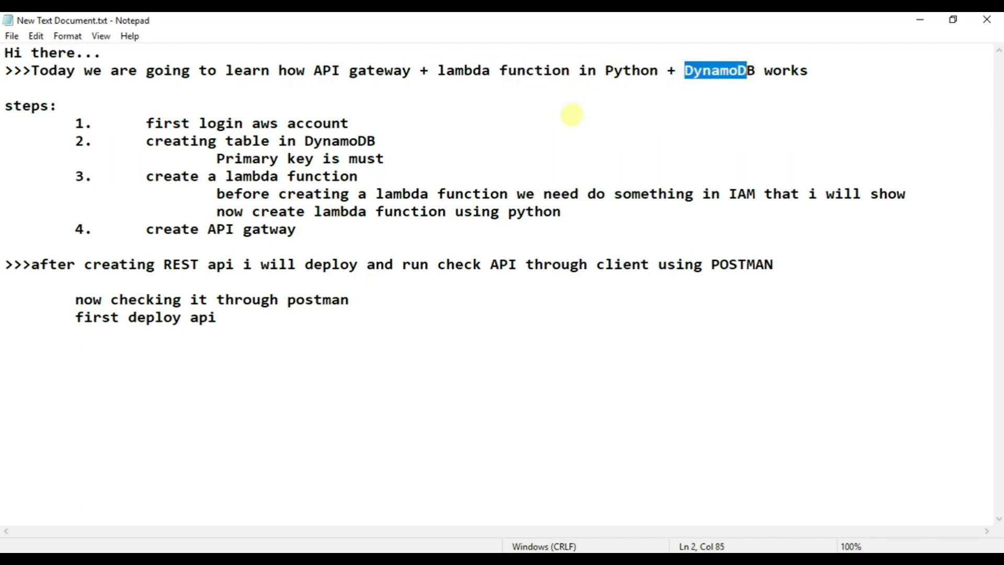
pyautogui.click(173, 121)
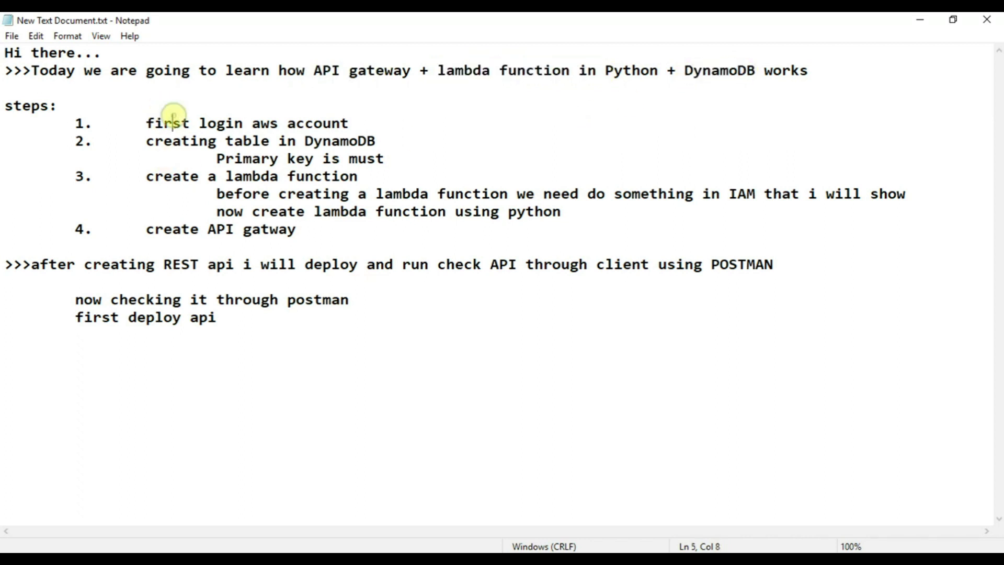
pyautogui.click(179, 547)
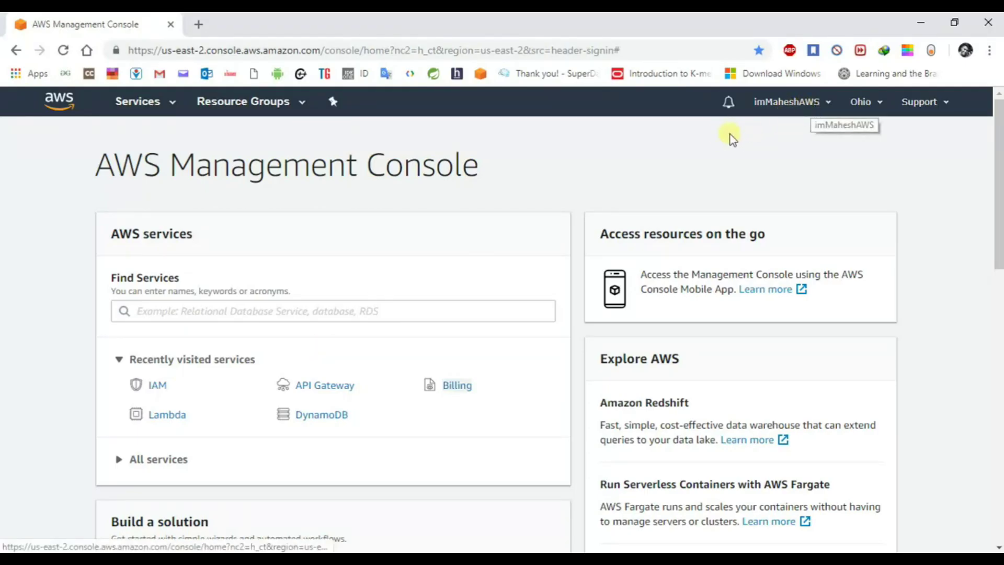
pyautogui.hotkey('alt', 'Tab')
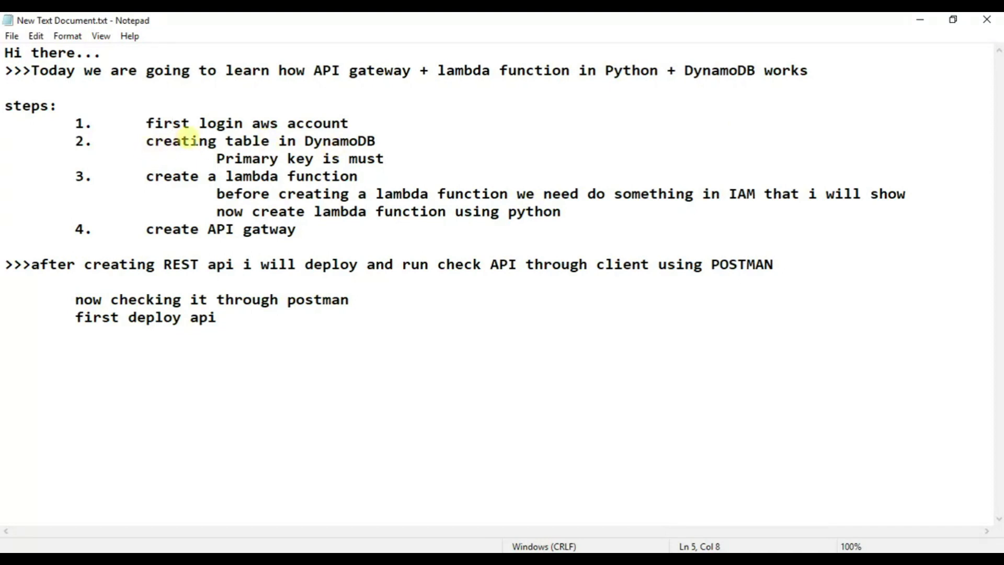
pyautogui.moveTo(306, 141); pyautogui.dragTo(377, 135)
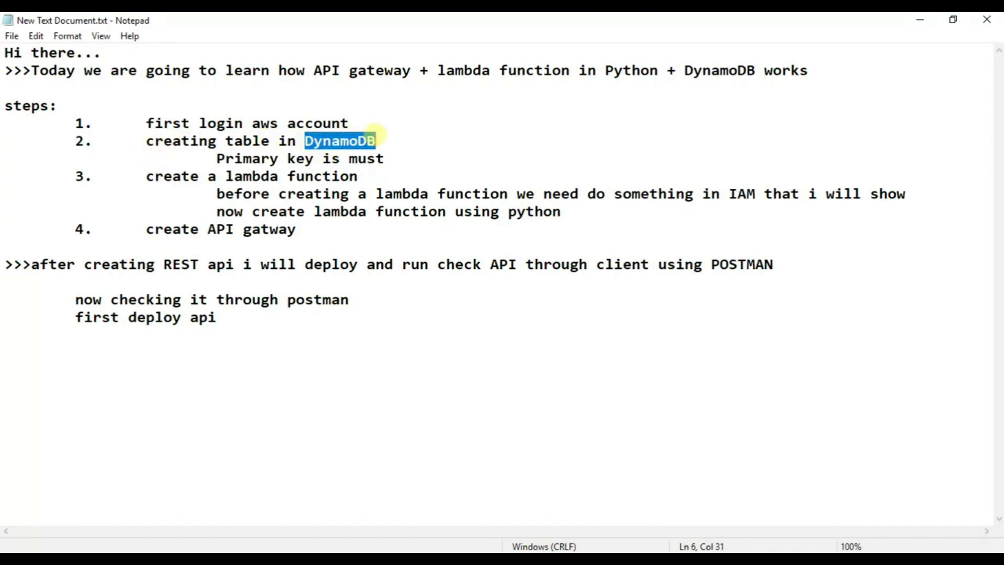
# Switch to the AWS Management Console in the browser and find and open the DynamoDB service
pyautogui.hotkey('alt', 'Tab')
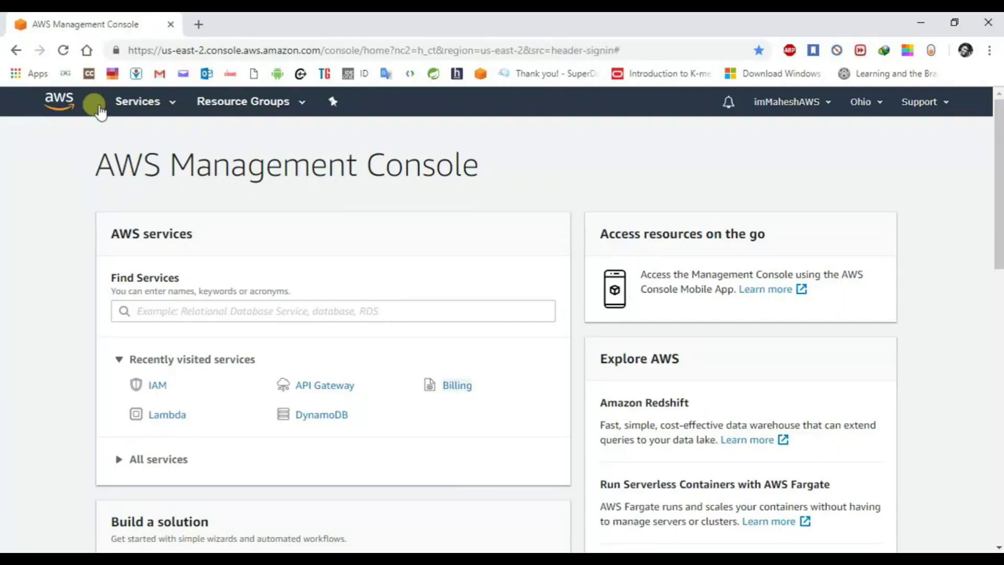
pyautogui.click(161, 104)
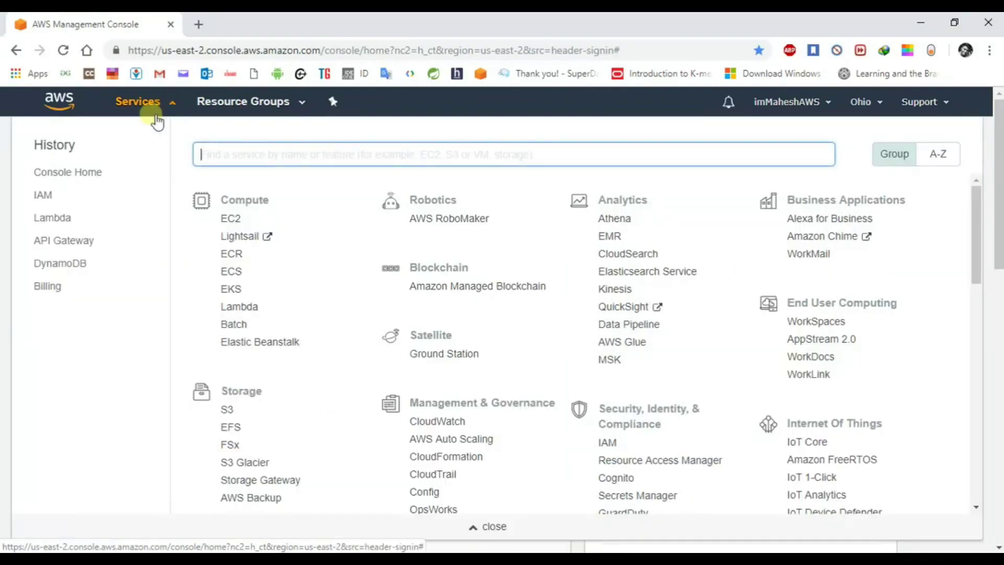
pyautogui.write('dy')
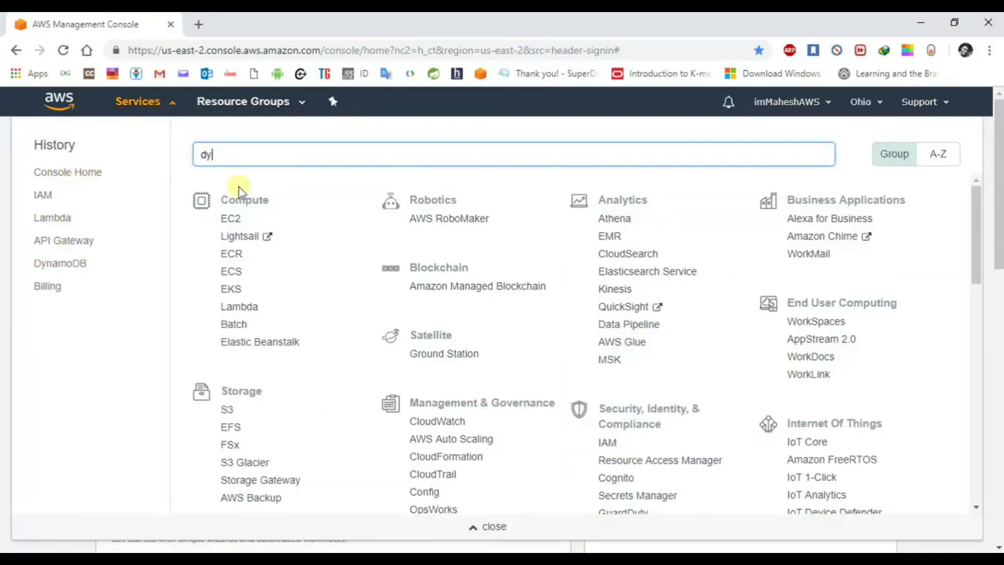
pyautogui.write('nam')
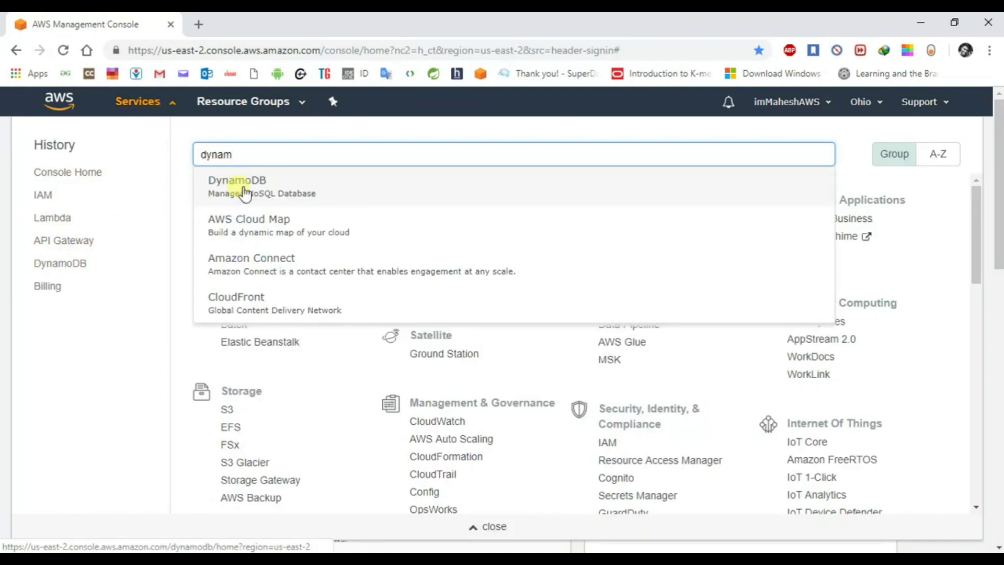
pyautogui.click(244, 194)
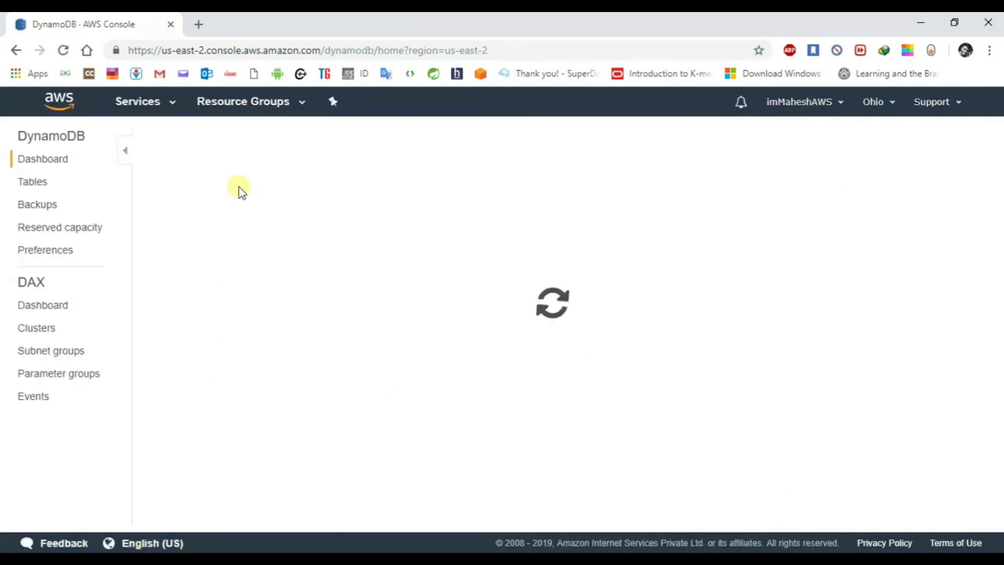
# Create a DynamoDB table named STUDENT with the String partition key Student_id and default settings, and view its table details
pyautogui.click(204, 206)
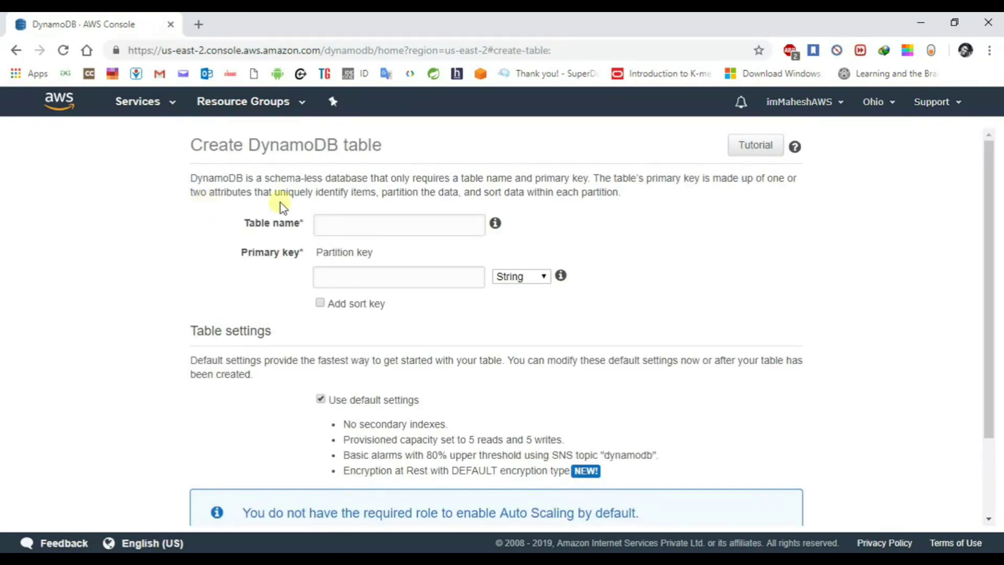
pyautogui.click(357, 225)
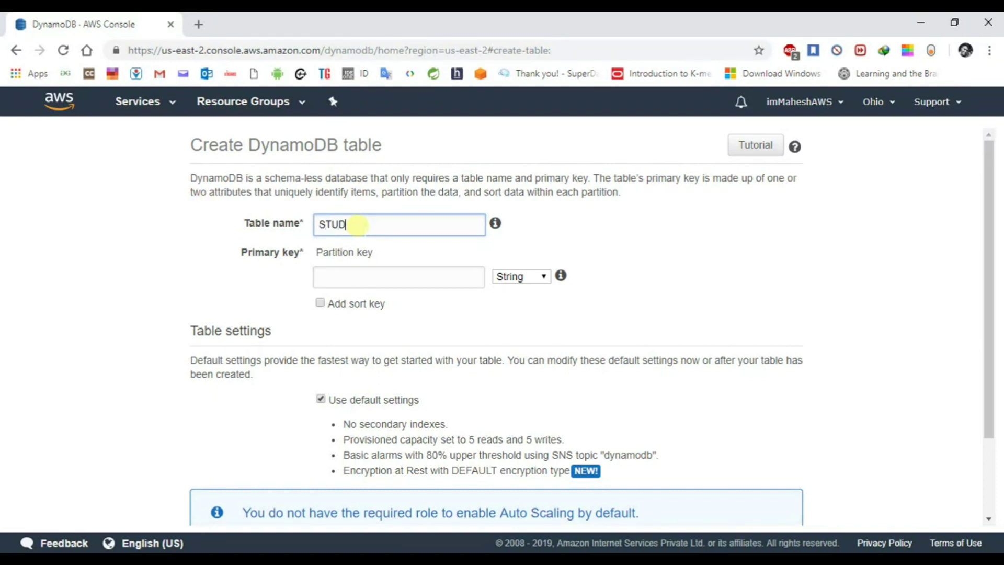
pyautogui.press('Tab')
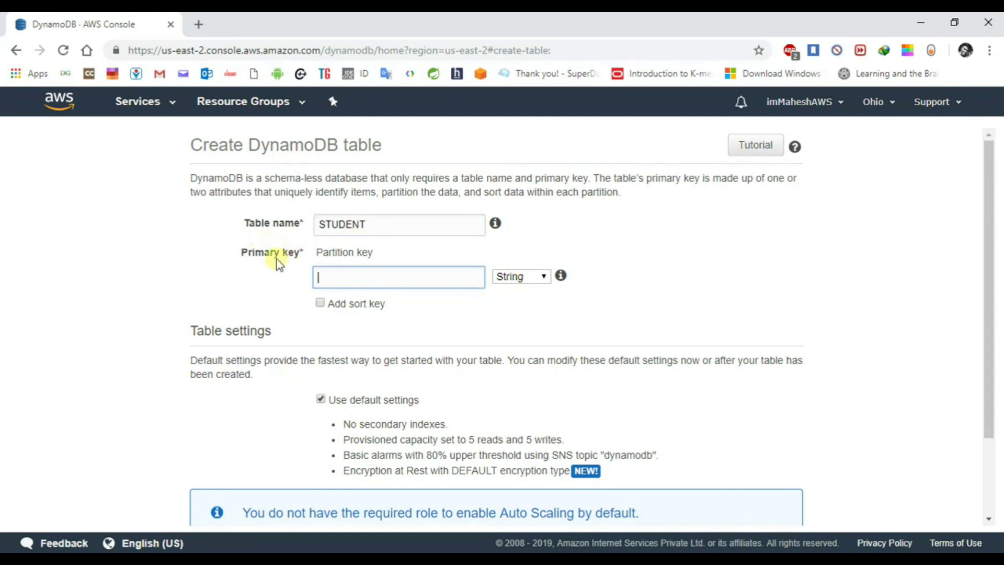
pyautogui.write('Student_id')
pyautogui.moveTo(560, 275)
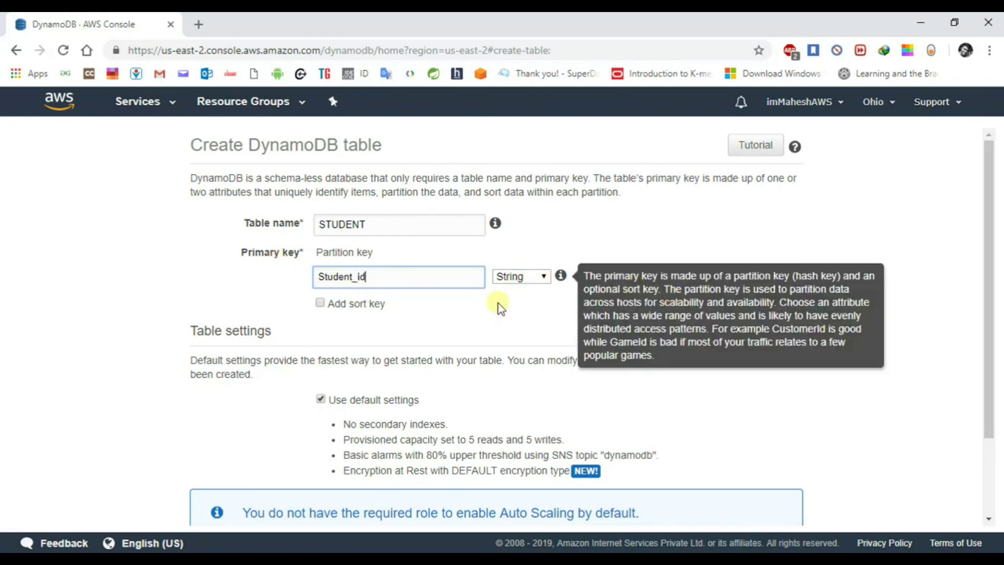
pyautogui.scroll(-3, 880, 412)
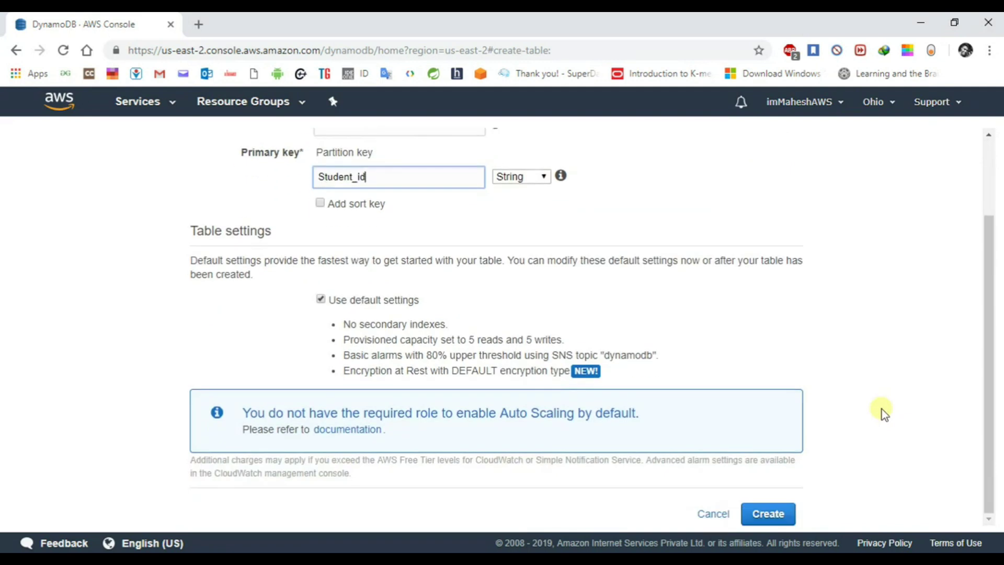
pyautogui.click(768, 514)
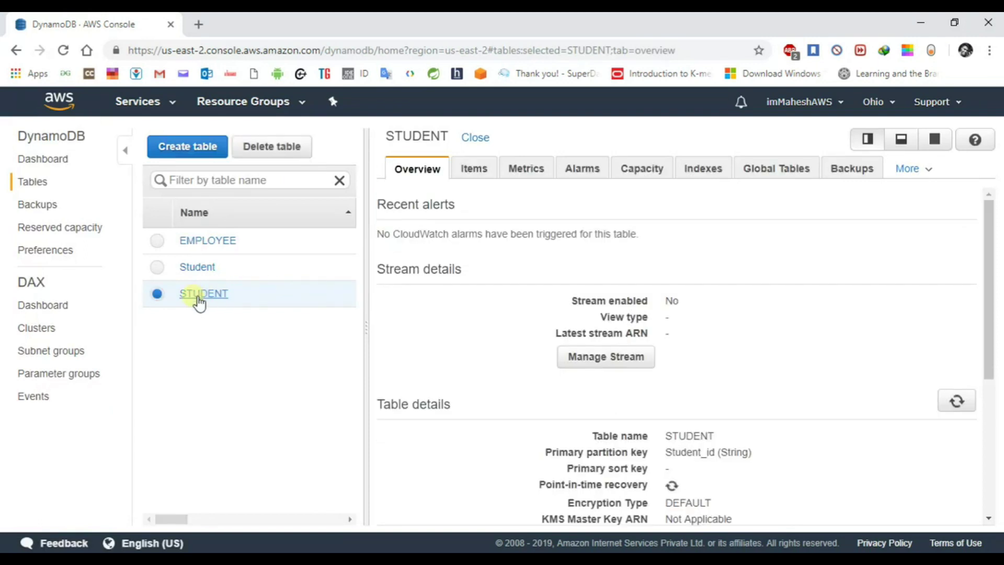
pyautogui.scroll(-5, 835, 383)
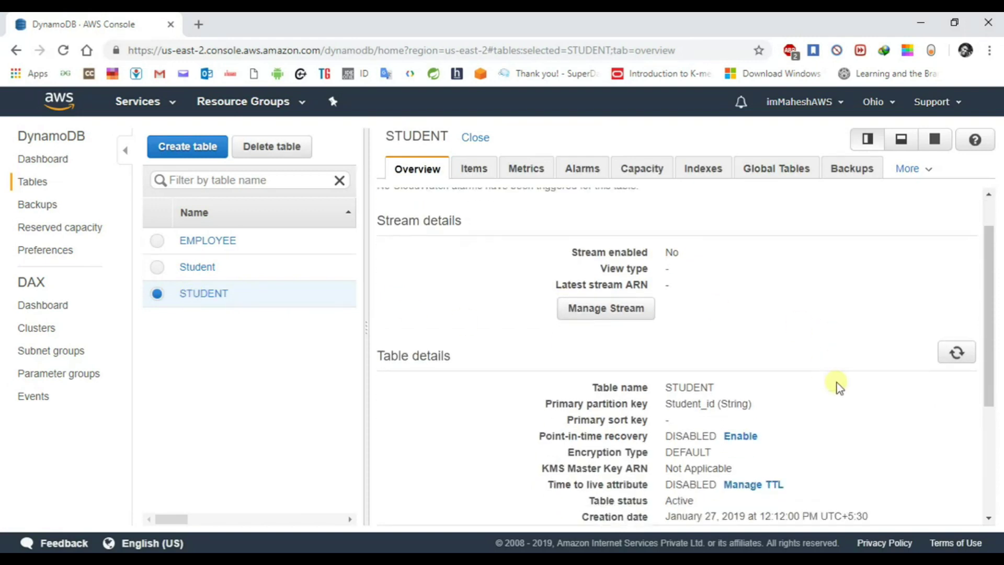
pyautogui.scroll(2, 839, 387)
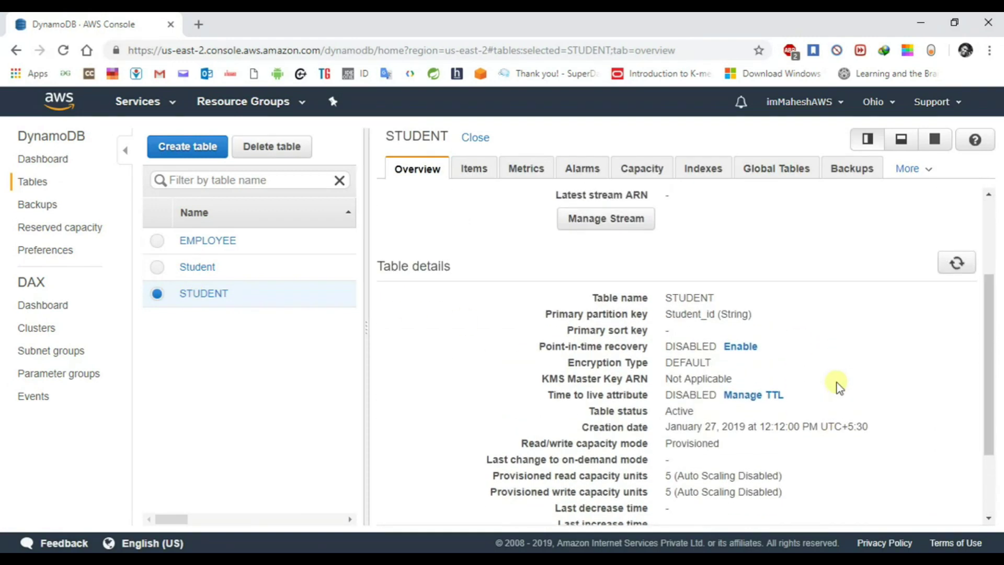
# Consult the outline in Notepad and open the IAM service from the AWS console in a new browser tab
pyautogui.hotkey('alt', 'Tab')
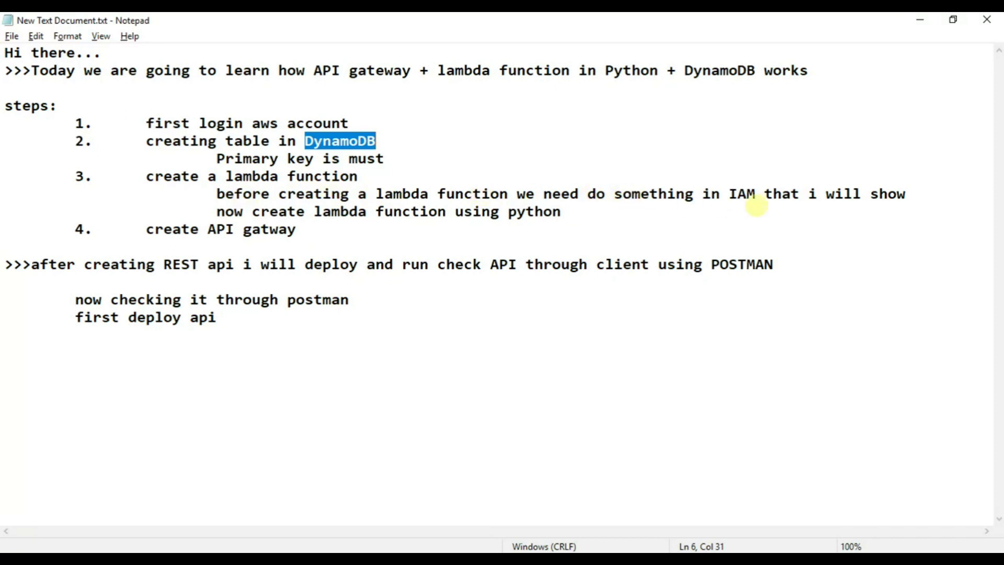
pyautogui.hotkey('alt', 'Tab')
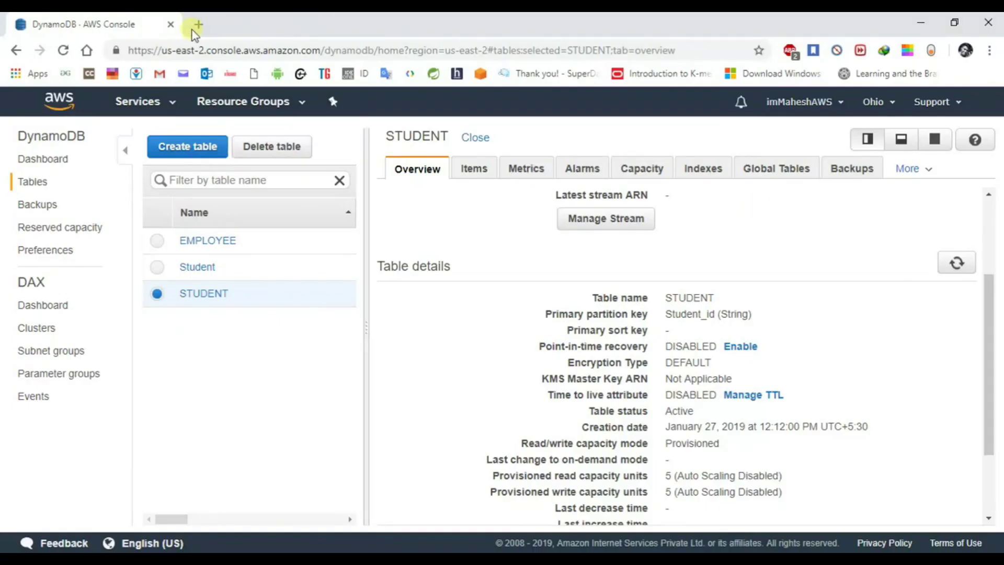
pyautogui.click(200, 25)
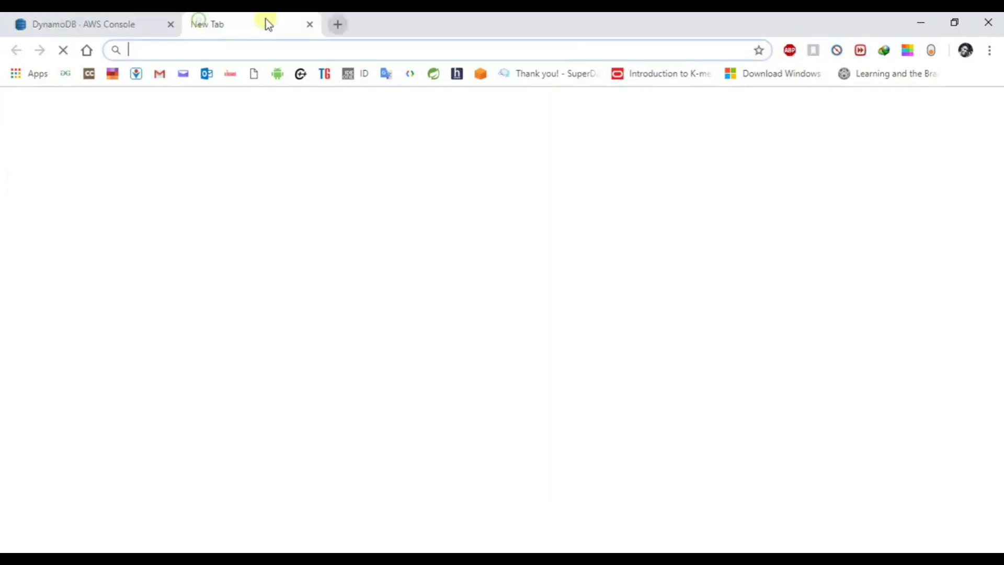
pyautogui.click(482, 75)
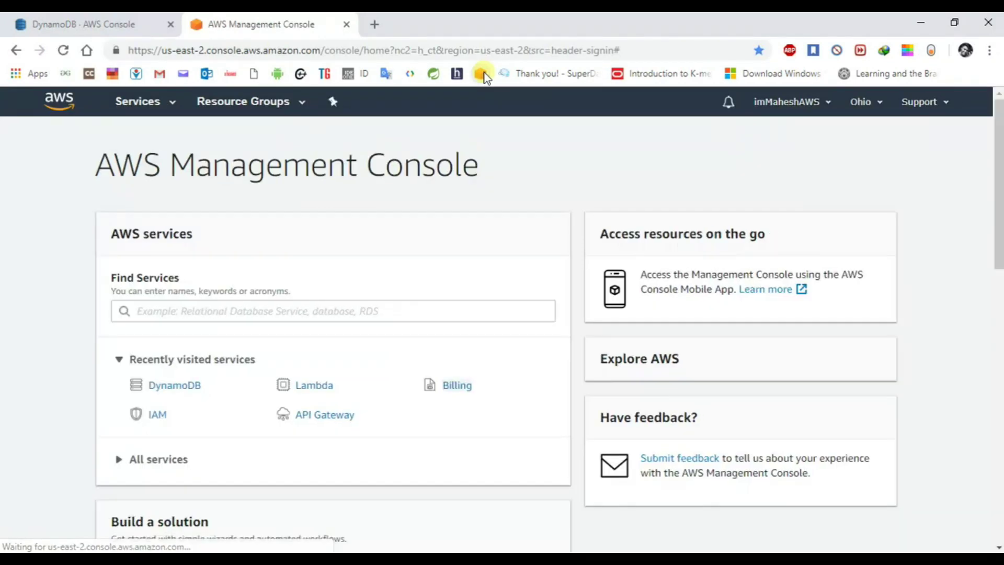
pyautogui.click(170, 101)
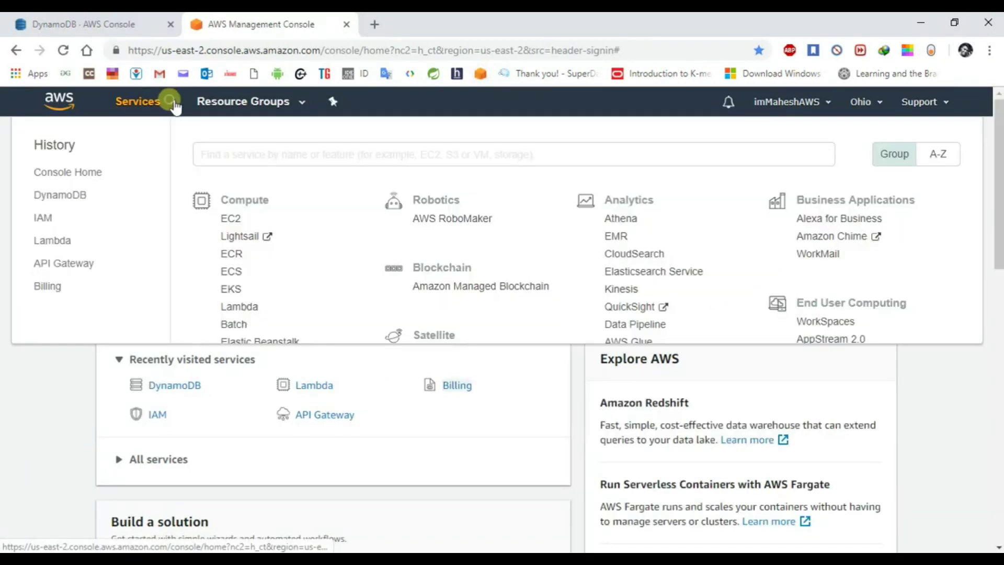
pyautogui.click(44, 218)
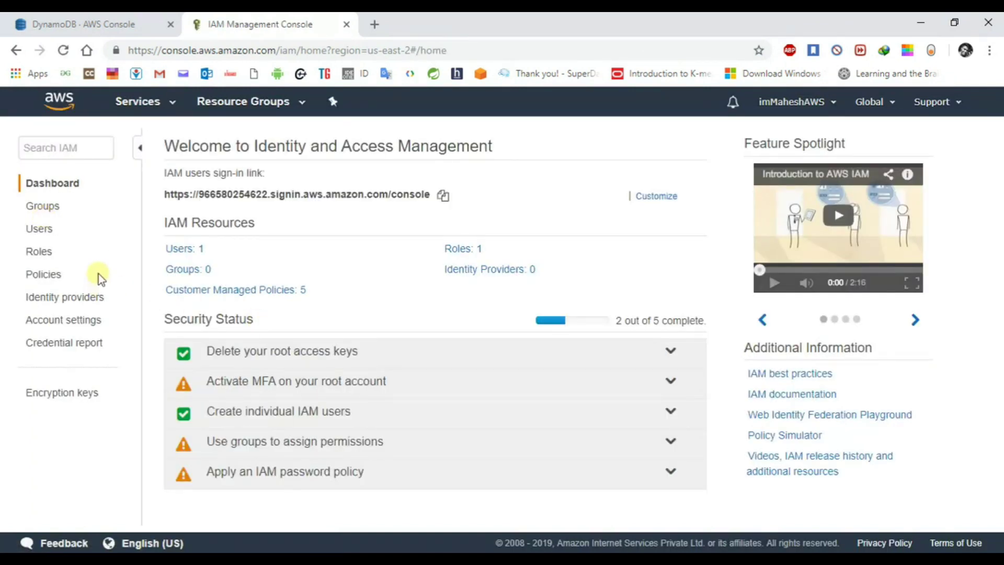
# Start a new IAM policy and choose DynamoDB as its service
pyautogui.click(43, 274)
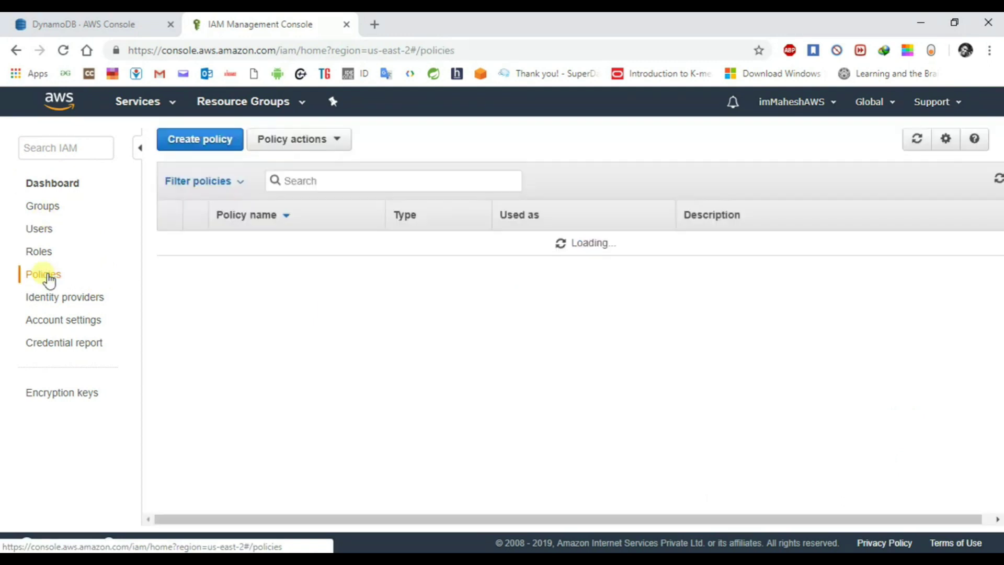
pyautogui.click(203, 142)
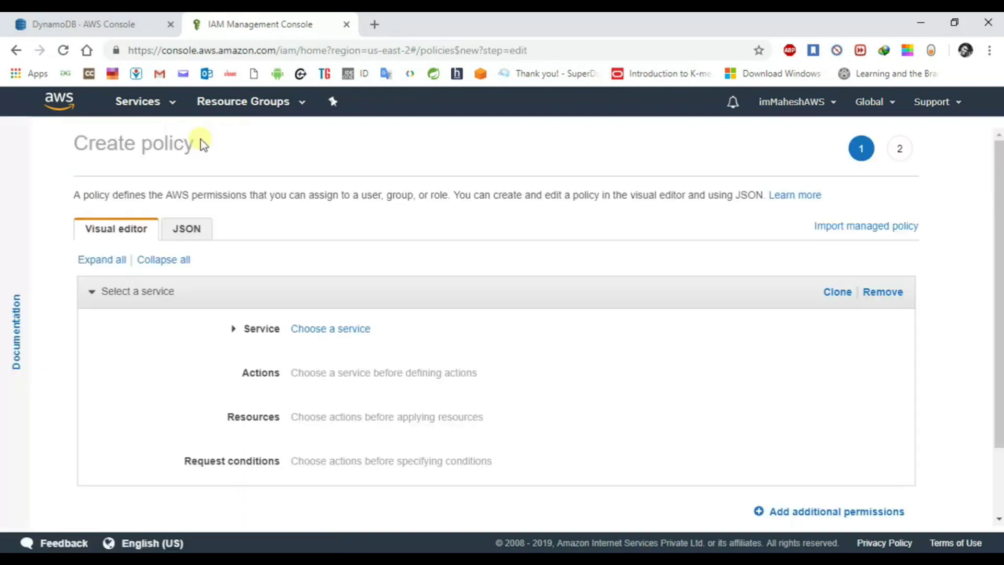
pyautogui.click(330, 328)
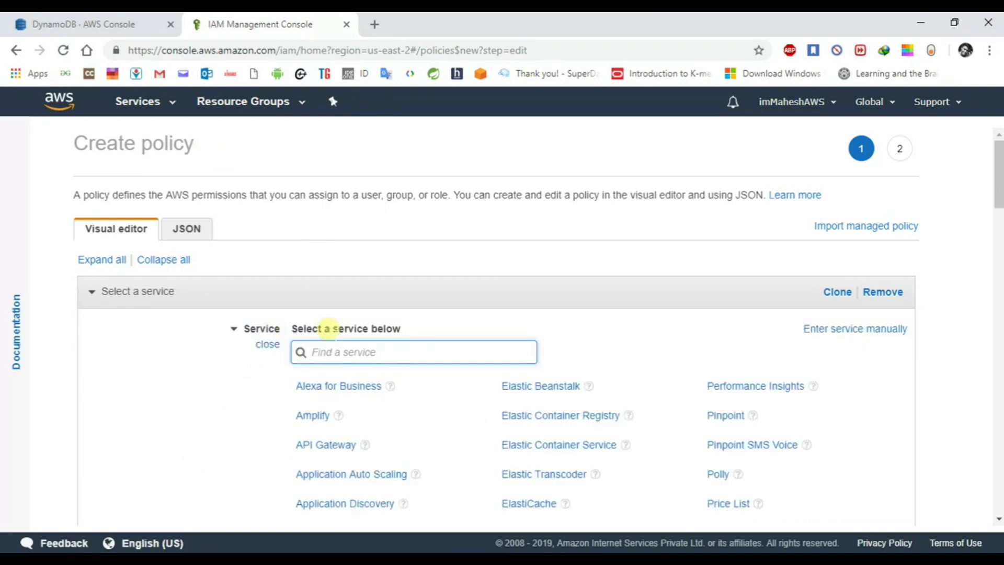
pyautogui.write('dyn')
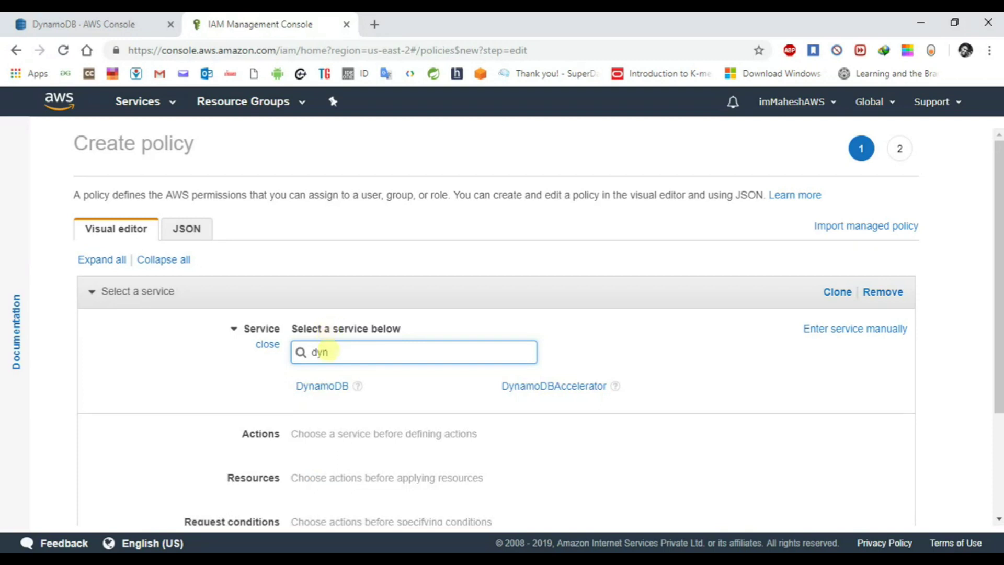
pyautogui.click(326, 388)
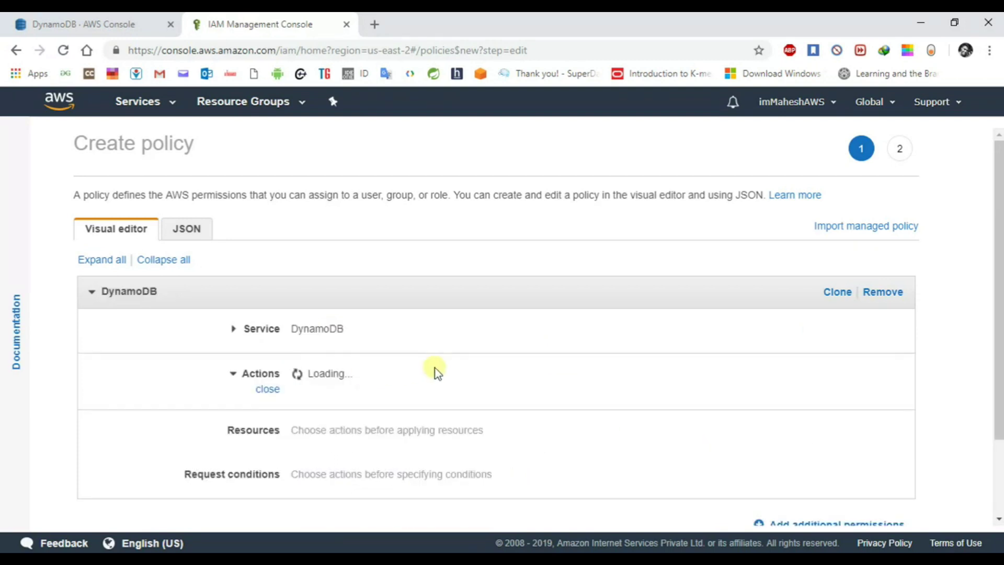
# Allow all DynamoDB actions (dynamodb:*) in the policy and apply them to all resources
pyautogui.scroll(-1, 437, 372)
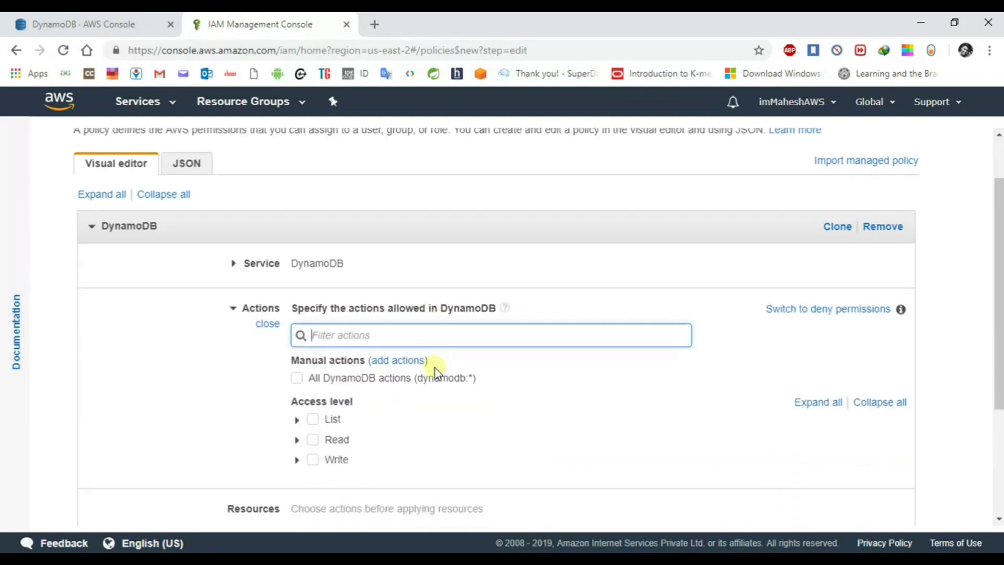
pyautogui.click(297, 379)
pyautogui.scroll(-3, 410, 392)
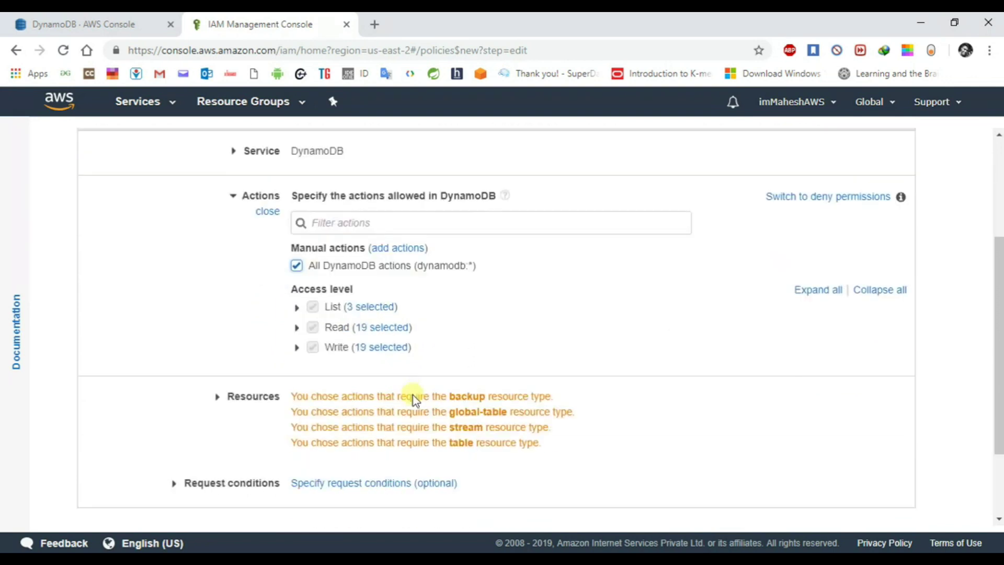
pyautogui.click(334, 343)
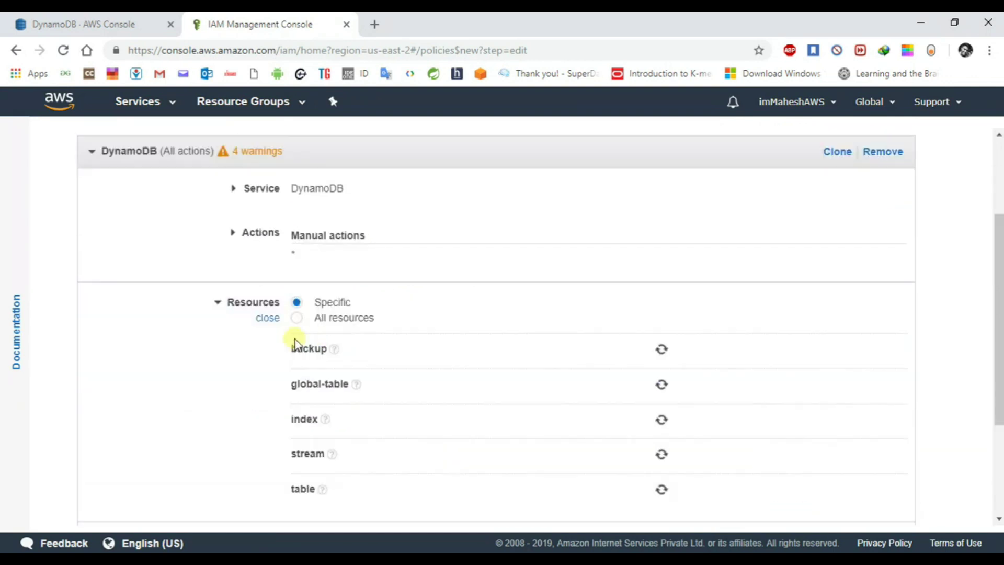
pyautogui.click(302, 319)
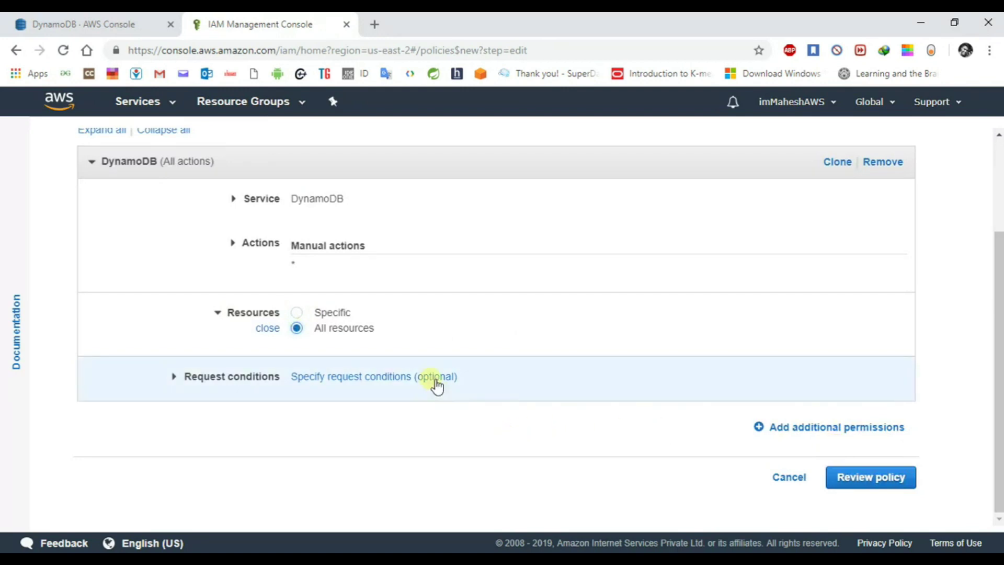
# Review the policy and try to create it under the name dynamodb_all
pyautogui.click(878, 480)
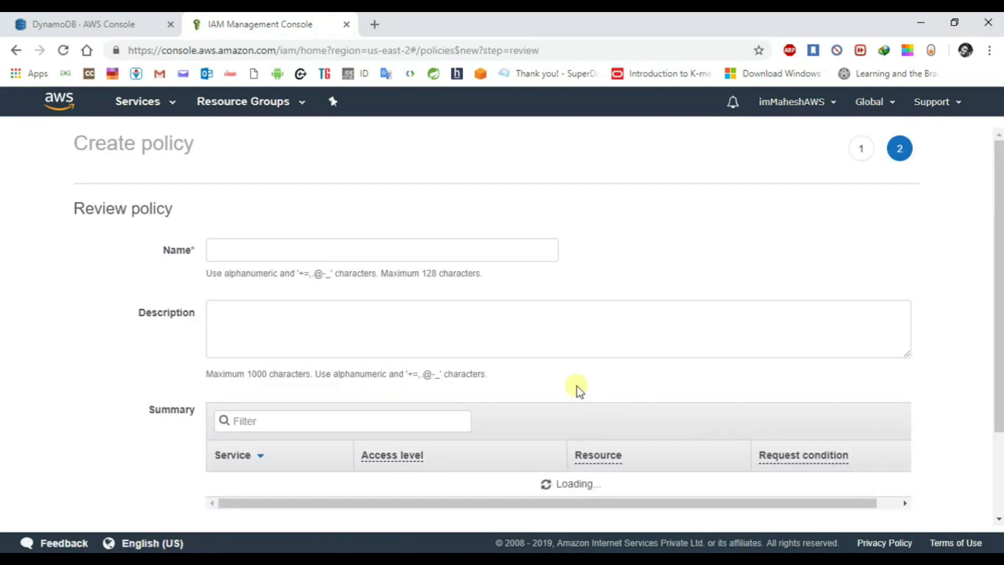
pyautogui.click(425, 247)
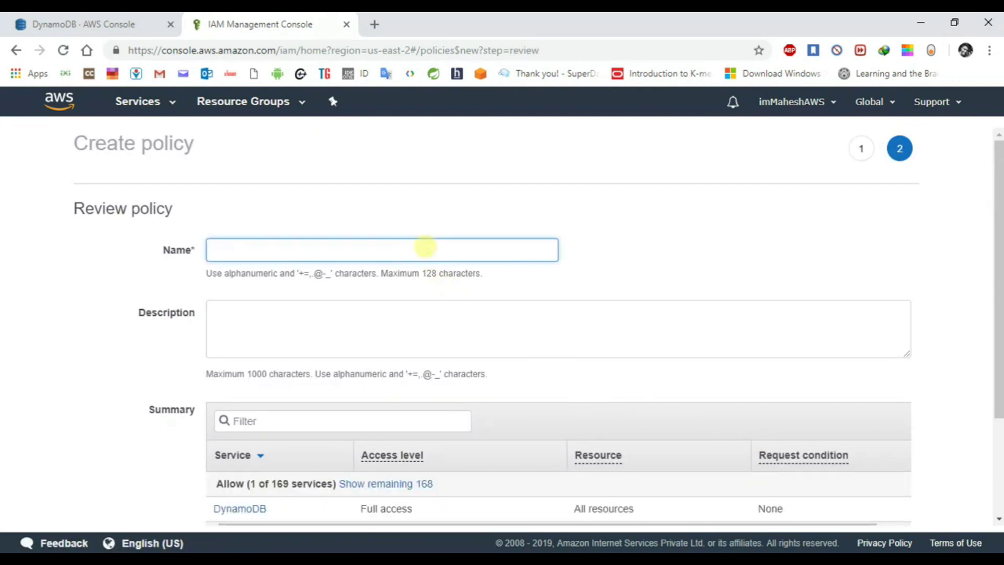
pyautogui.write('dynamodb_all')
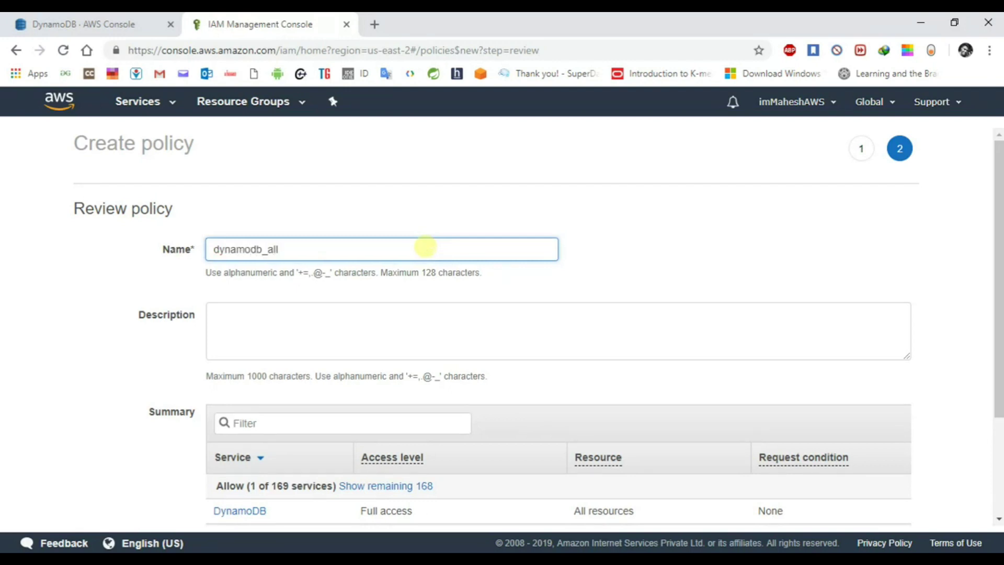
pyautogui.scroll(-3, 495, 281)
pyautogui.click(870, 477)
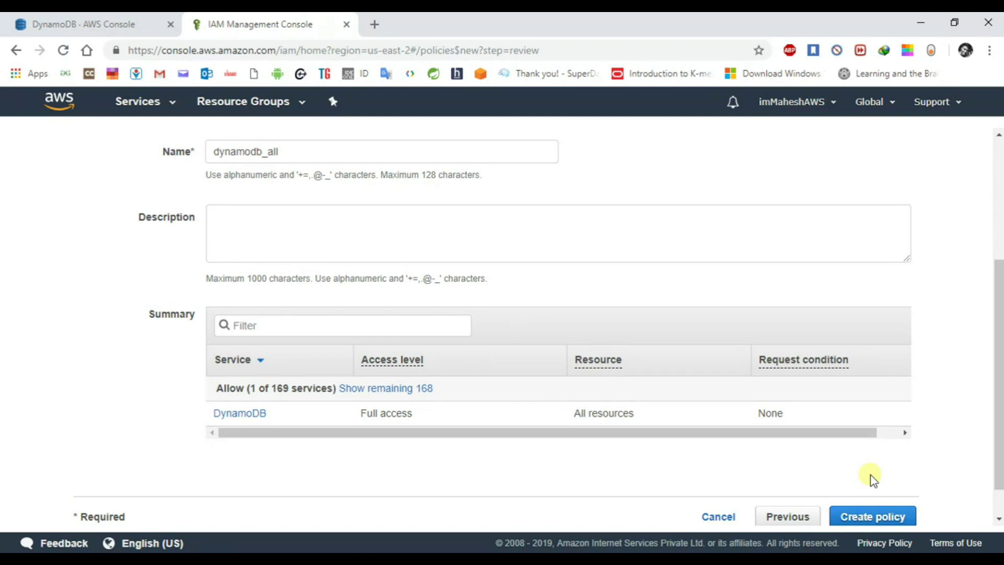
pyautogui.scroll(-1, 872, 478)
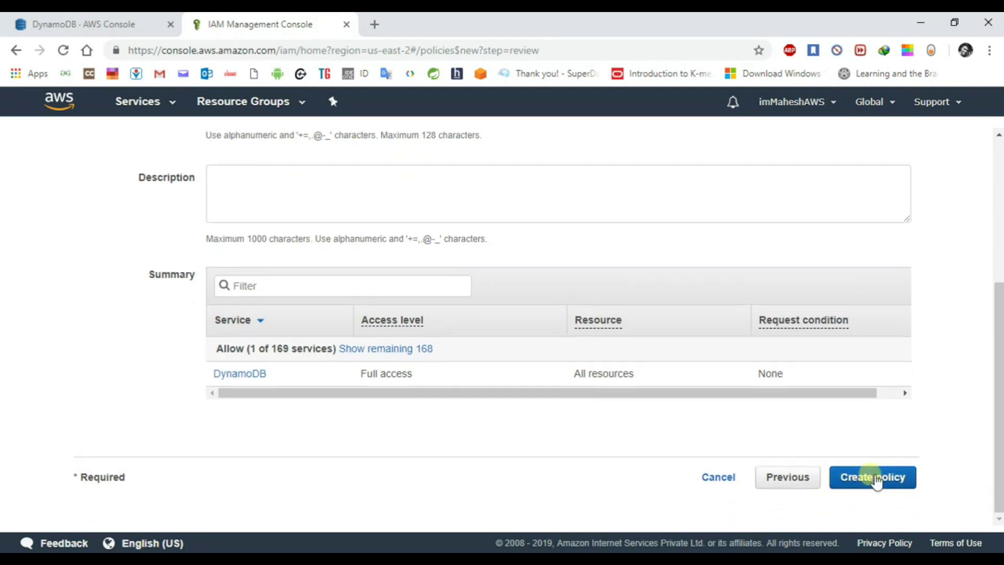
pyautogui.click(872, 478)
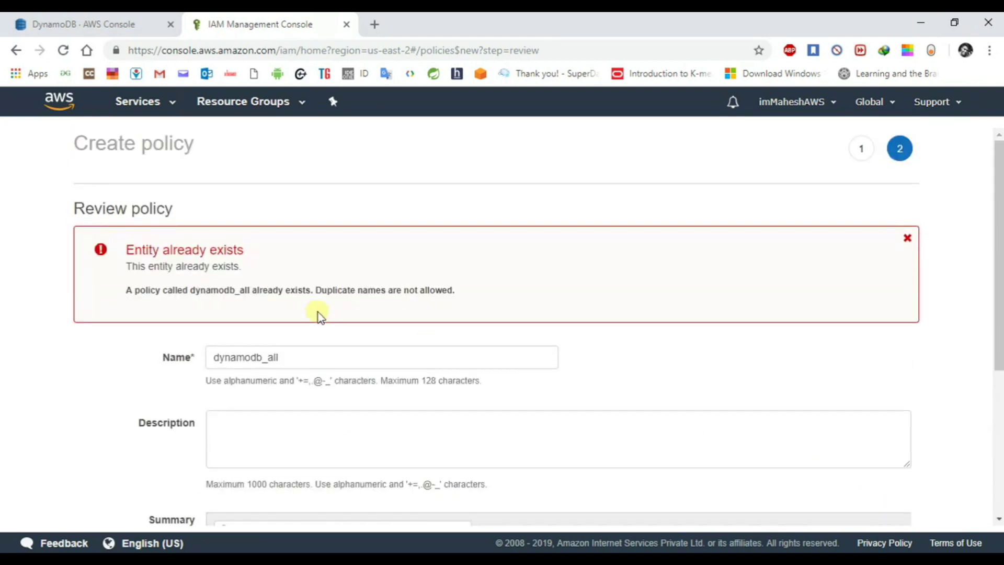
# Rename the policy as dynamodb_all_policy and create it
pyautogui.click(300, 355)
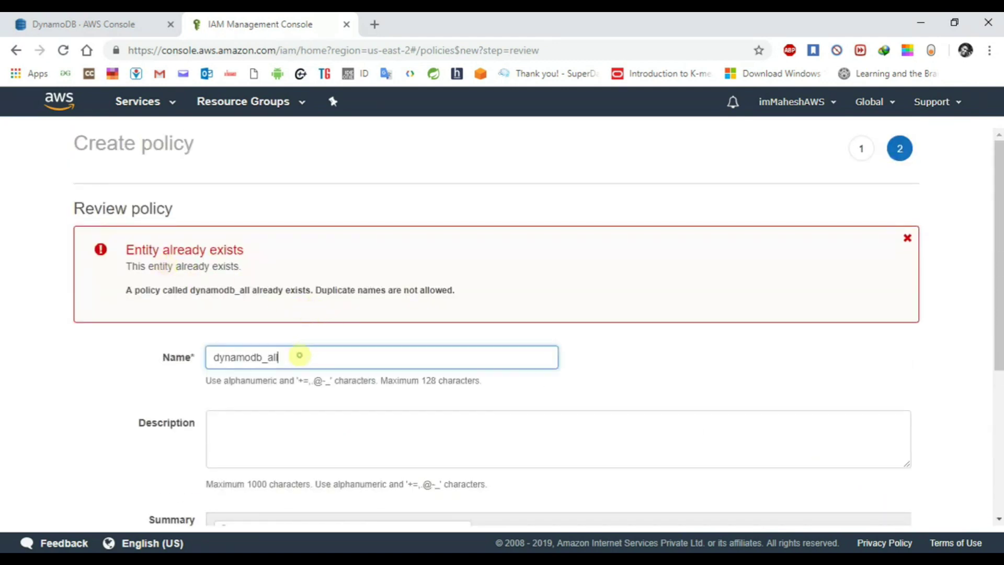
pyautogui.write('_policy')
pyautogui.scroll(-5, 592, 363)
pyautogui.click(862, 478)
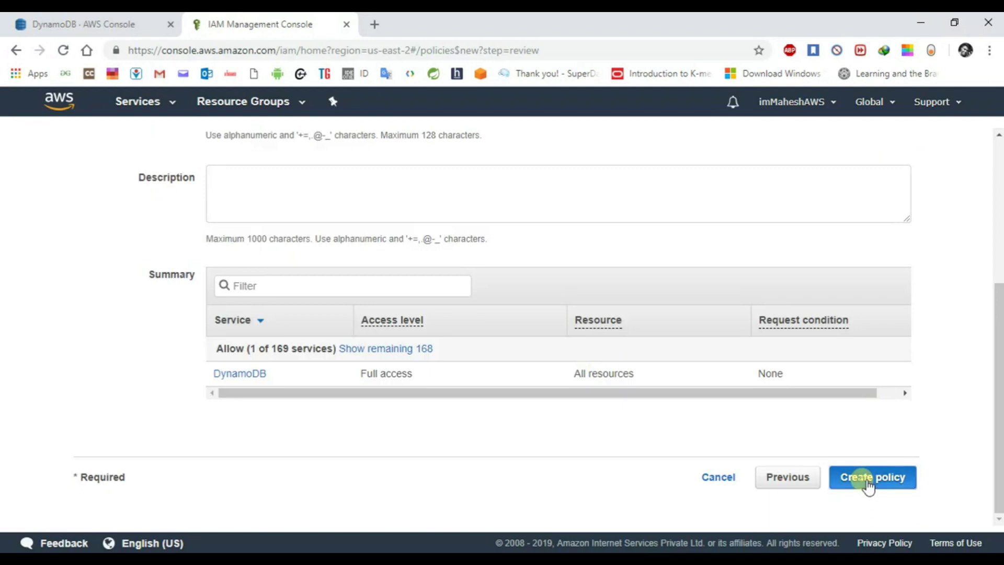
pyautogui.scroll(3, 675, 362)
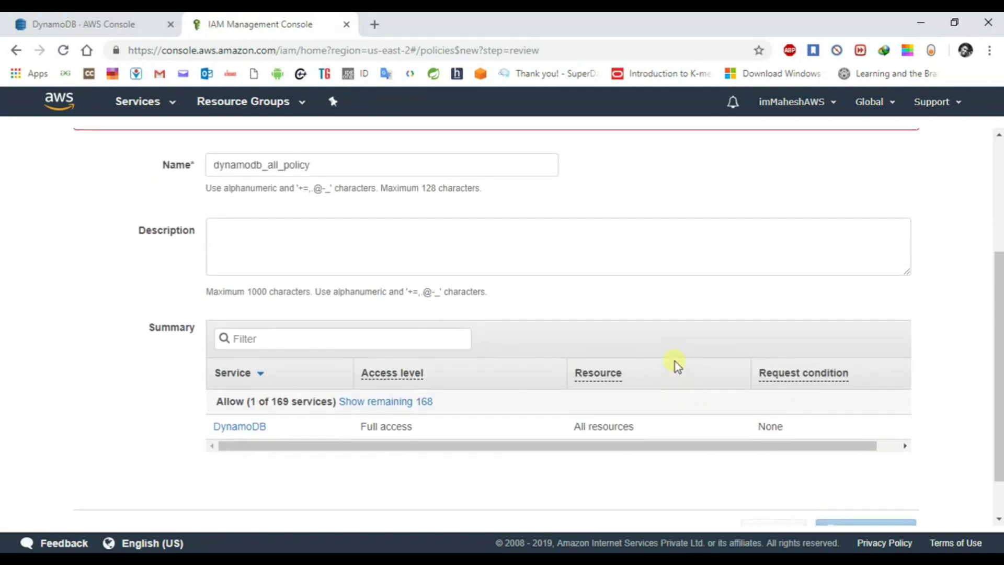
pyautogui.scroll(2, 676, 362)
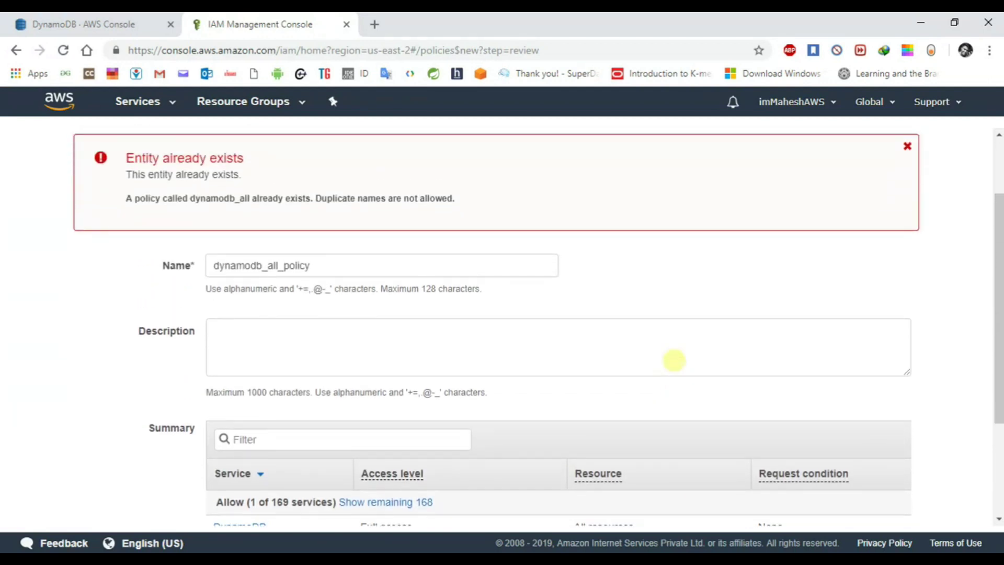
pyautogui.hotkey('alt', 'Left')
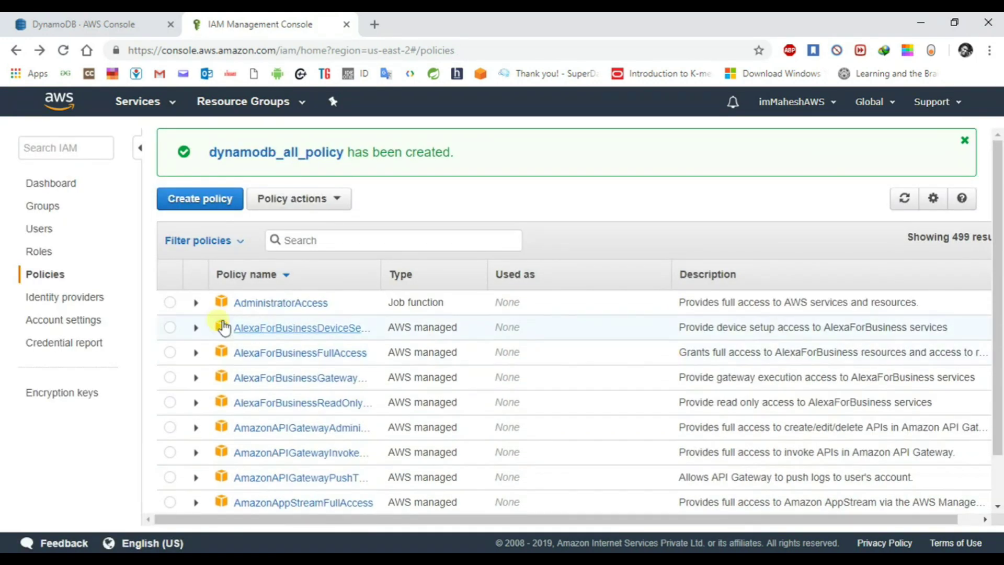
# Start a new IAM role for an AWS service with Lambda as the service that will use it
pyautogui.click(46, 253)
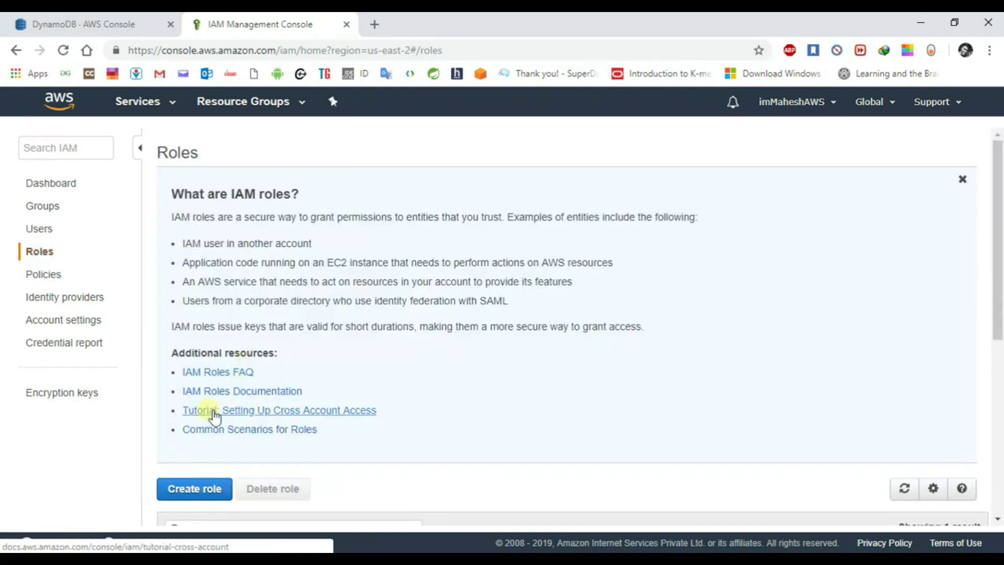
pyautogui.click(197, 490)
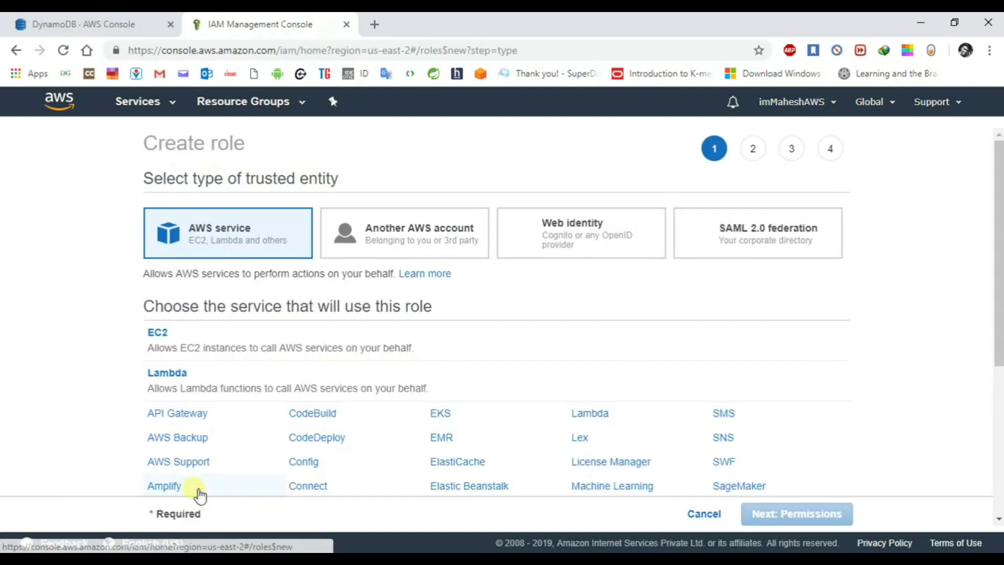
pyautogui.click(180, 383)
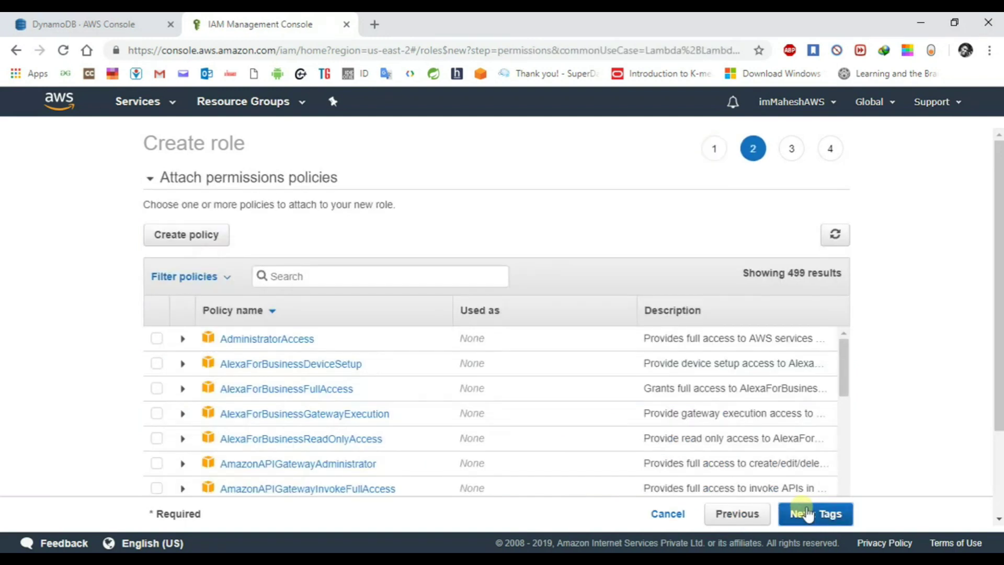
# Find the policy dynamodb_all_policy by searching for "dynamodb_" and attach it to the new role
pyautogui.click(405, 273)
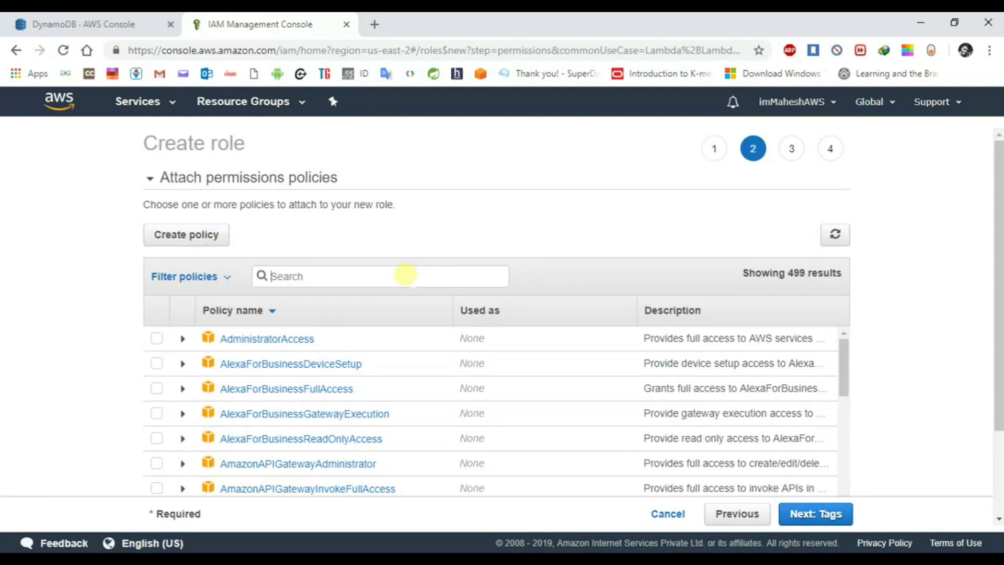
pyautogui.write('dynam')
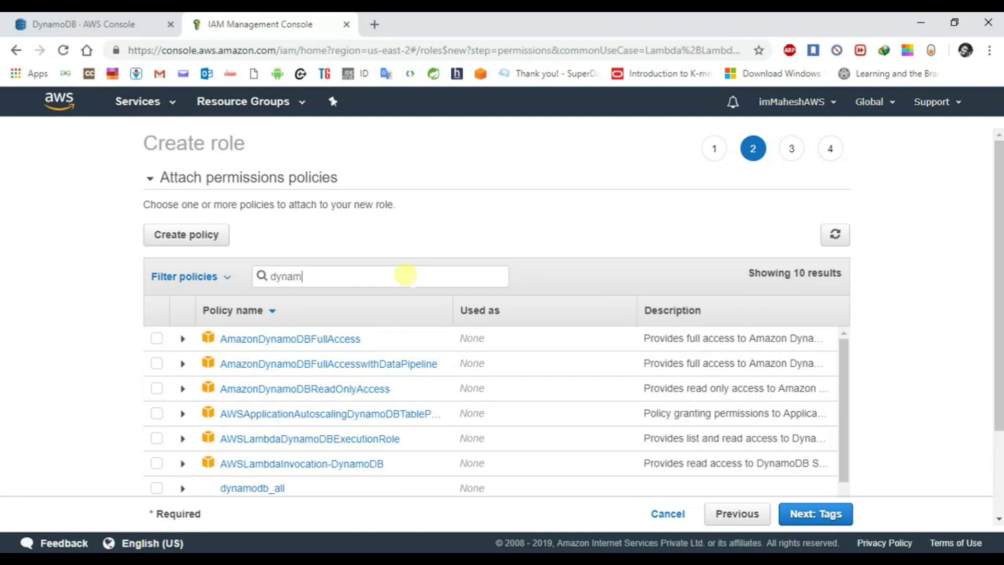
pyautogui.write('odb_')
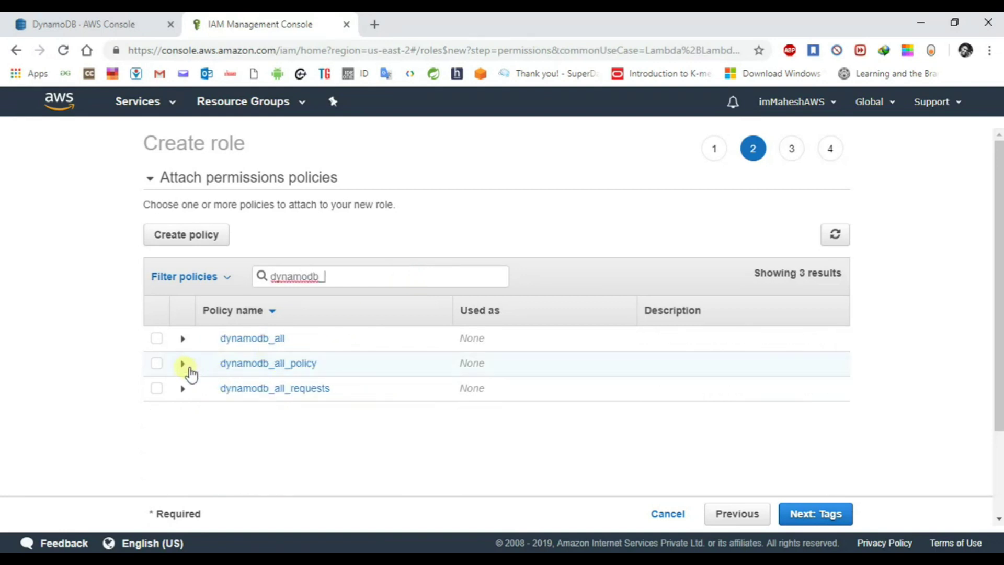
pyautogui.click(159, 363)
pyautogui.click(811, 511)
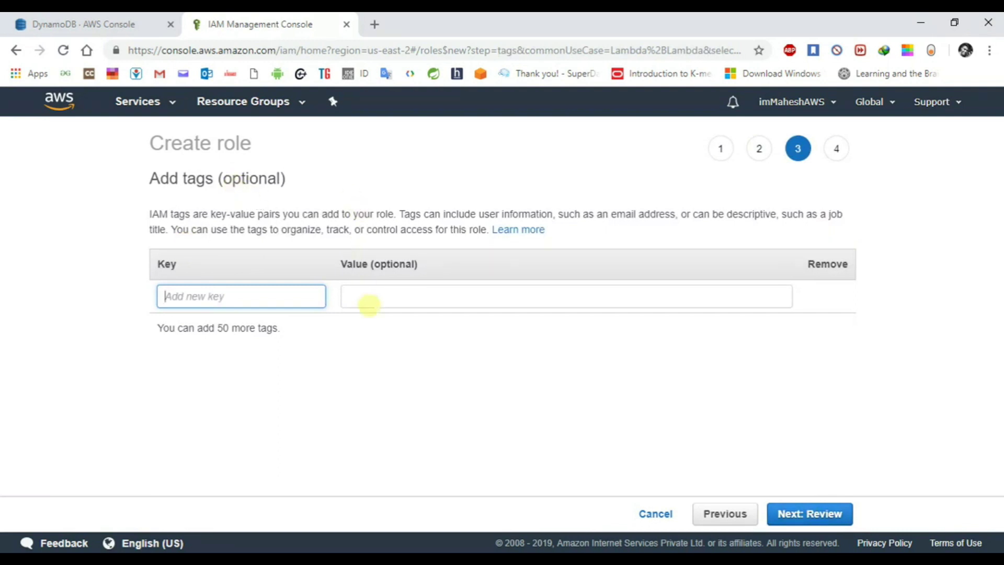
# Skip the tags, name the role dynamodb_all_role and create it
pyautogui.click(811, 513)
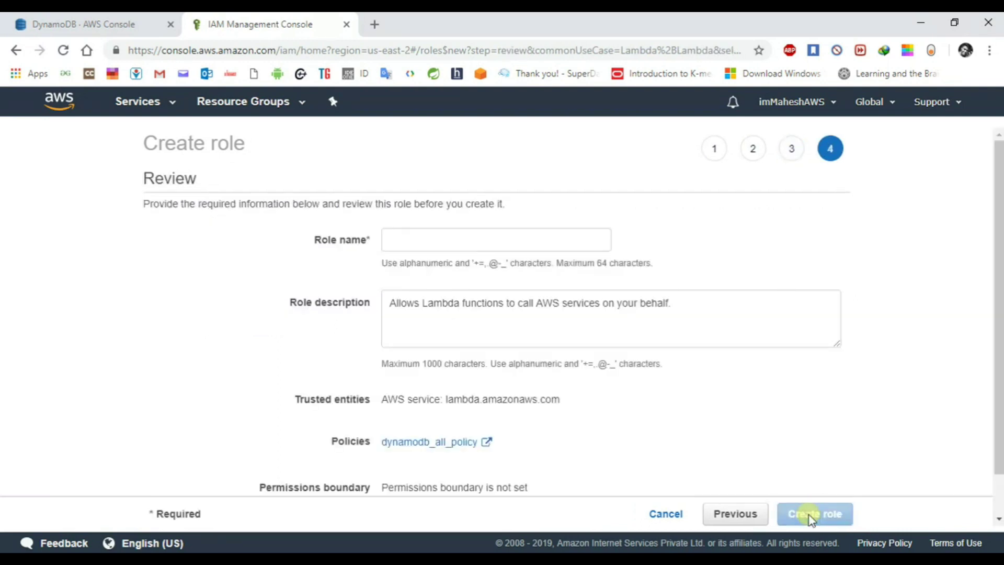
pyautogui.click(461, 243)
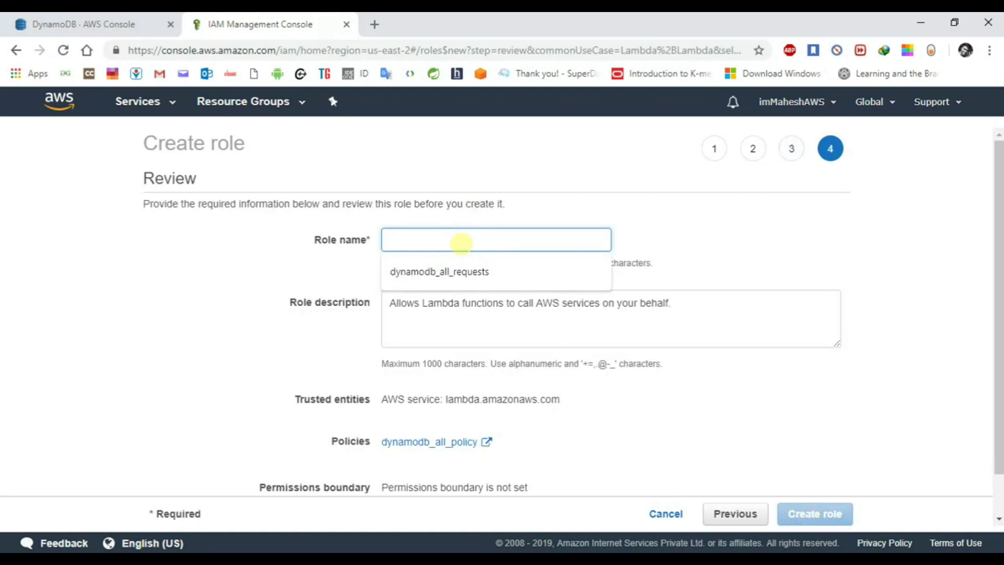
pyautogui.write('dy')
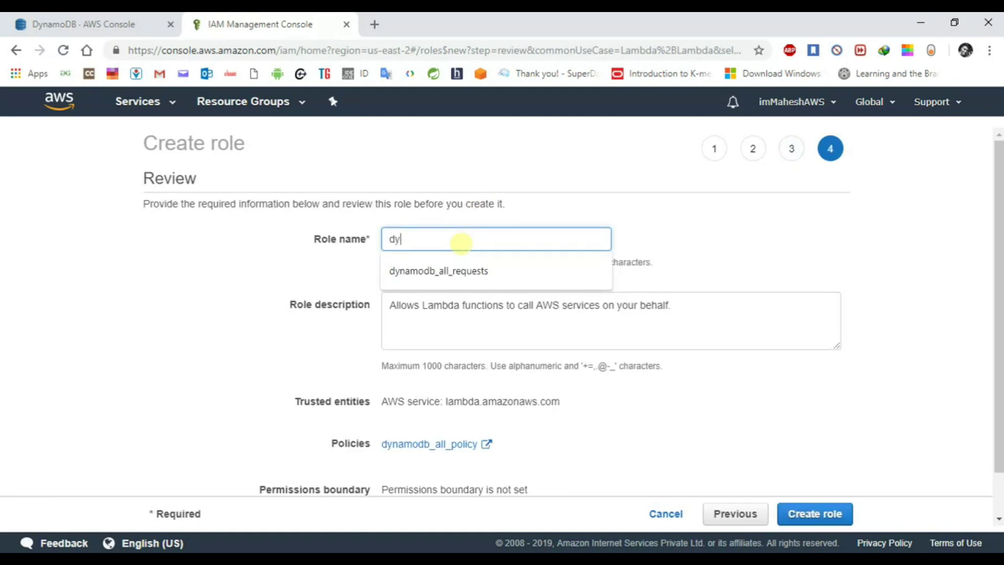
pyautogui.write('namodb_all_role')
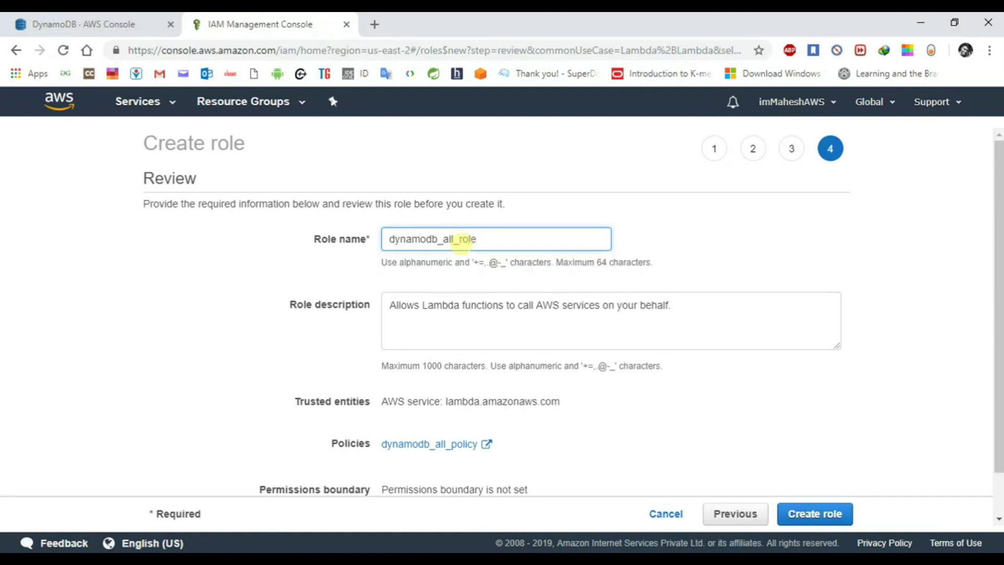
pyautogui.click(817, 514)
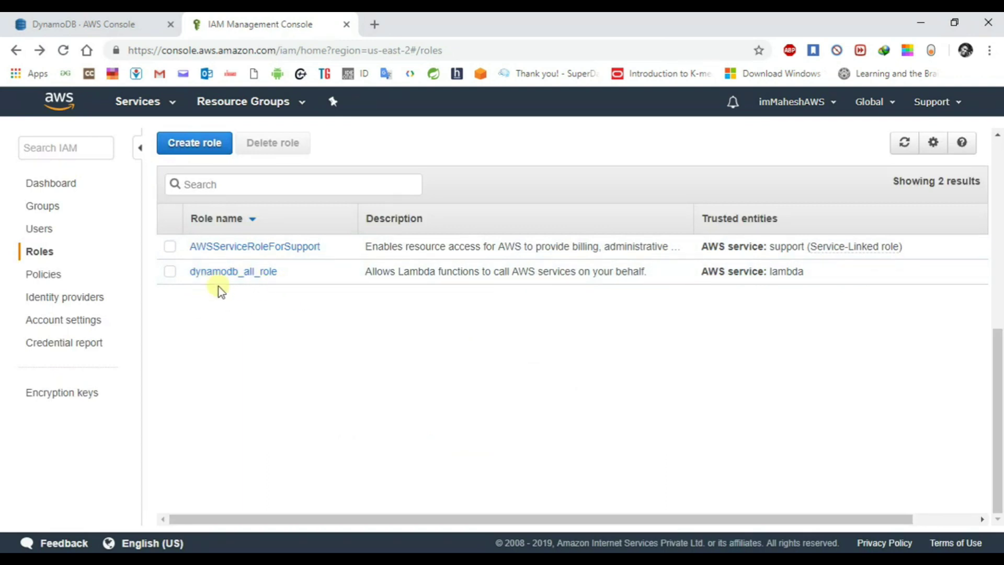
# Consult the outline in Notepad and open the Lambda service from the AWS console
pyautogui.hotkey('alt', 'Tab')
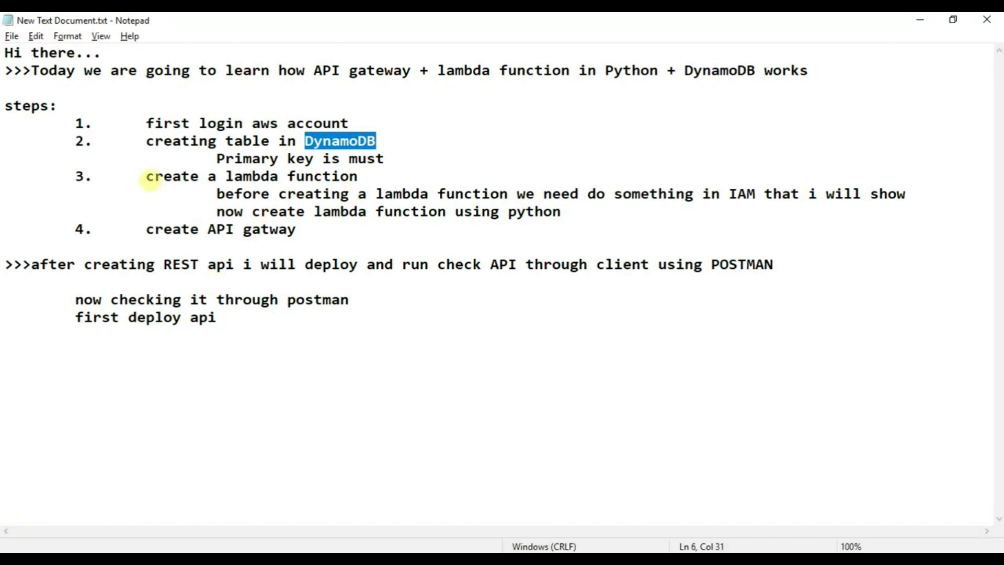
pyautogui.hotkey('alt', 'Tab')
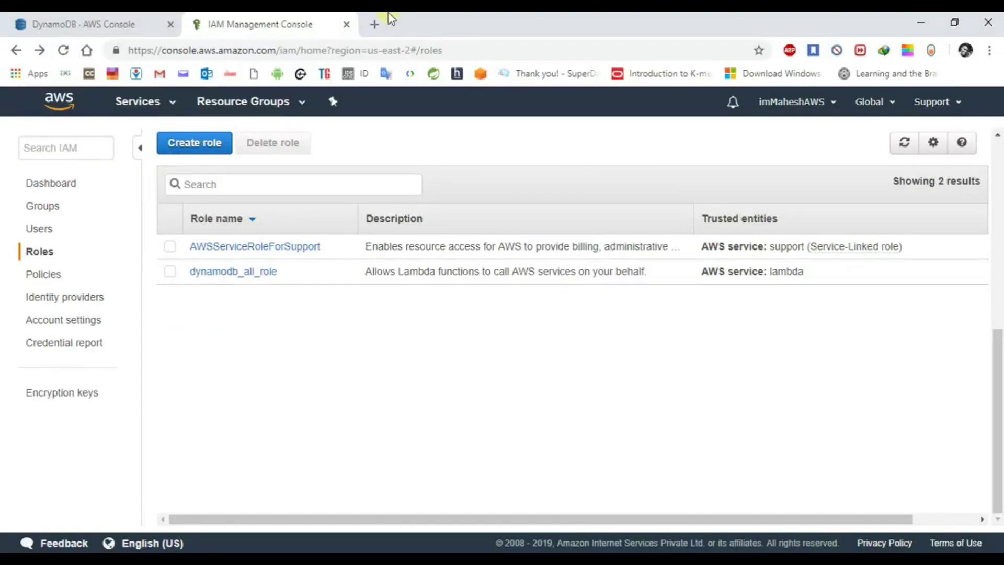
pyautogui.click(175, 102)
pyautogui.write('lambd')
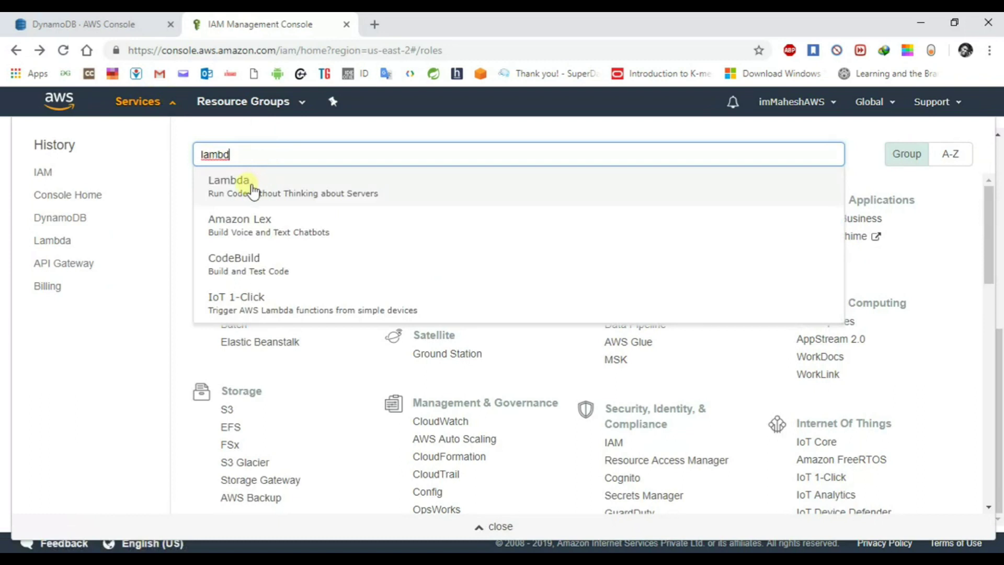
pyautogui.click(247, 186)
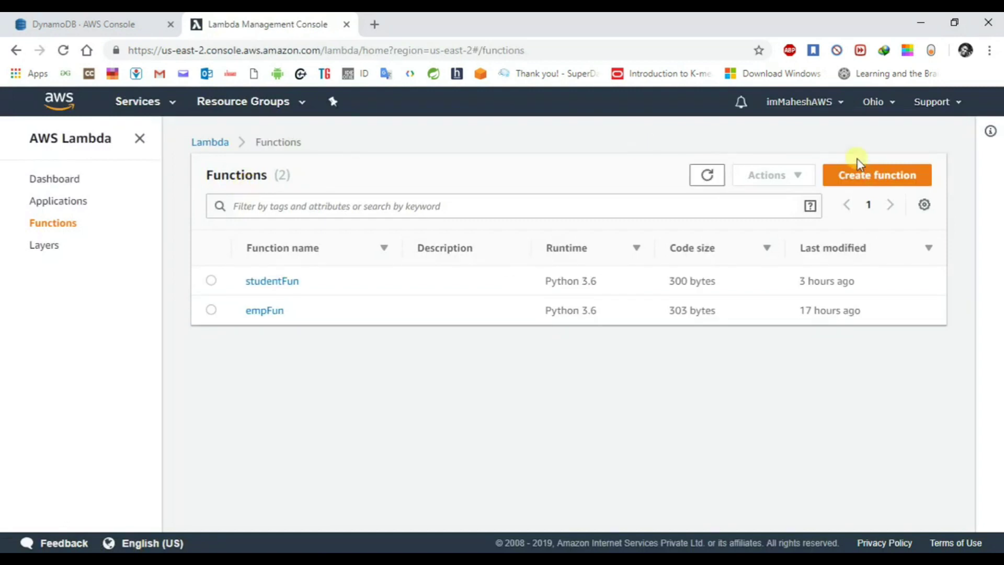
# Start a new Lambda function authored from scratch, named studentLambda, with the Python 3.6 runtime
pyautogui.click(898, 177)
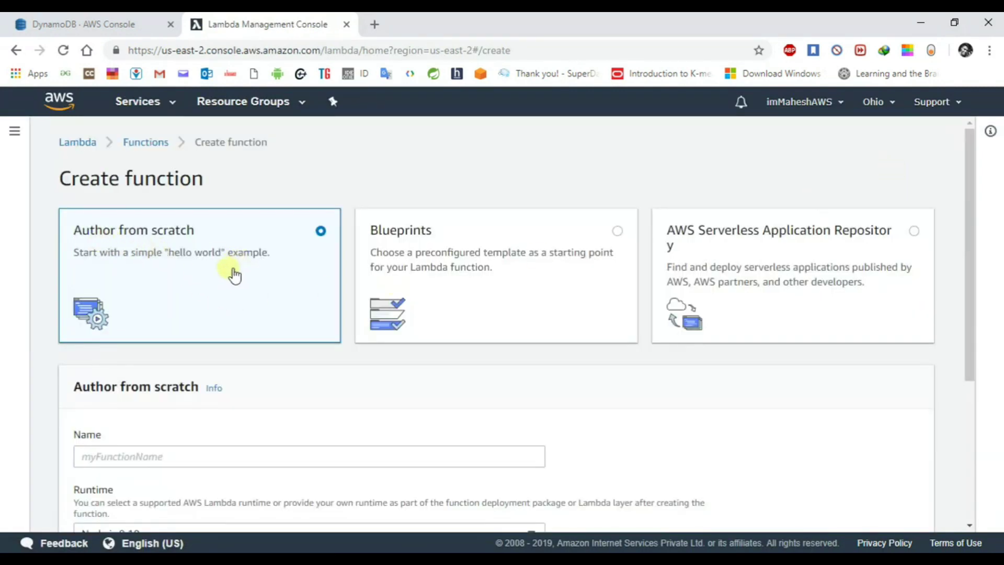
pyautogui.scroll(-1, 259, 314)
pyautogui.click(225, 397)
pyautogui.scroll(-1, 320, 372)
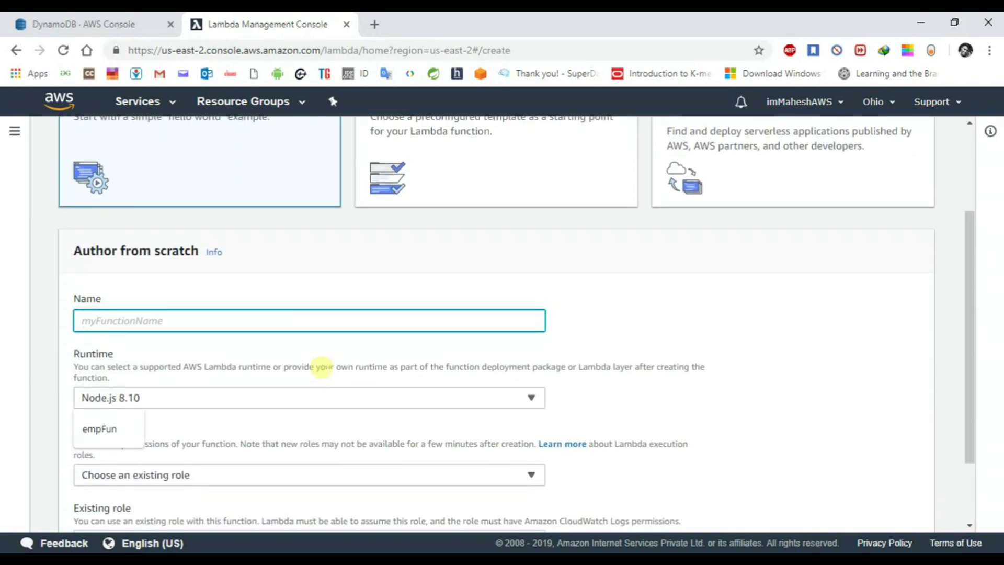
pyautogui.write('student')
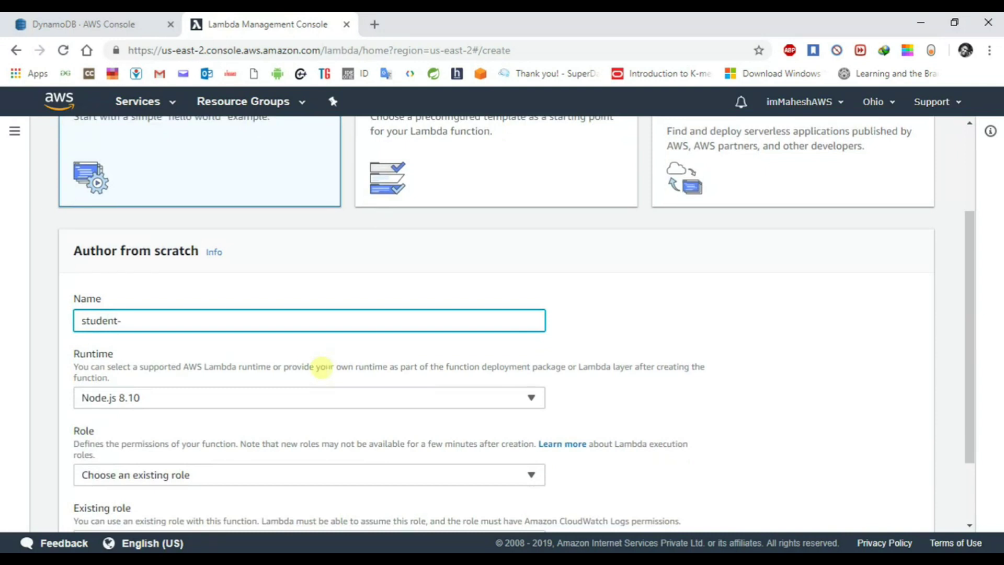
pyautogui.write('Lambda')
pyautogui.click(425, 394)
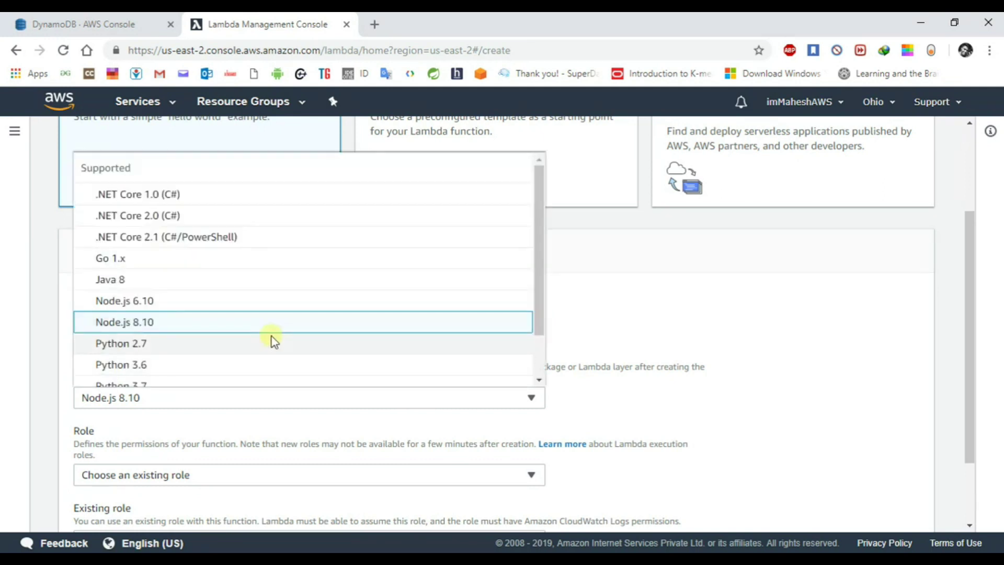
pyautogui.click(238, 359)
# Assign the existing role dynamodb_all_role to the new Lambda function
pyautogui.scroll(-1, 385, 370)
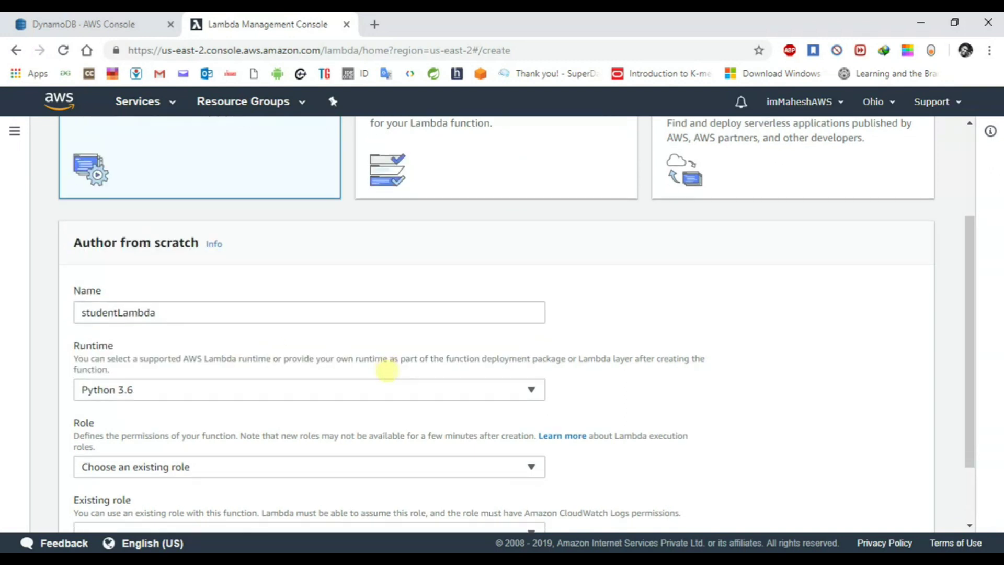
pyautogui.scroll(-1, 387, 371)
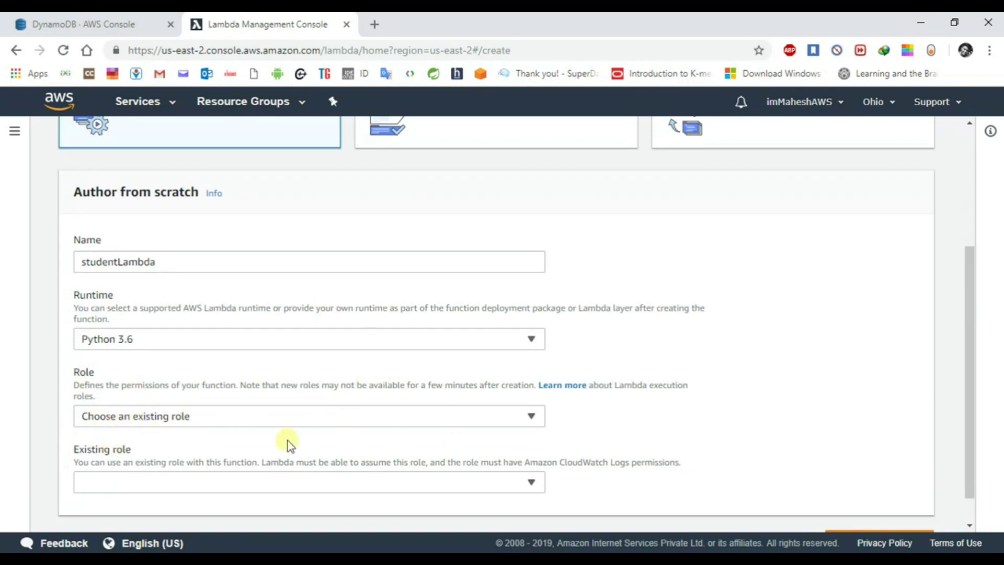
pyautogui.click(524, 486)
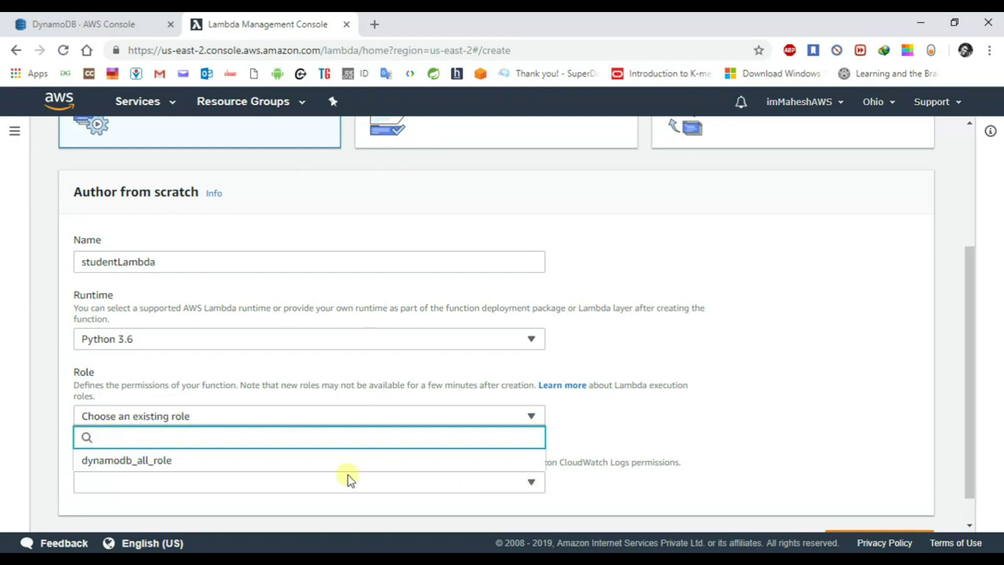
pyautogui.click(277, 459)
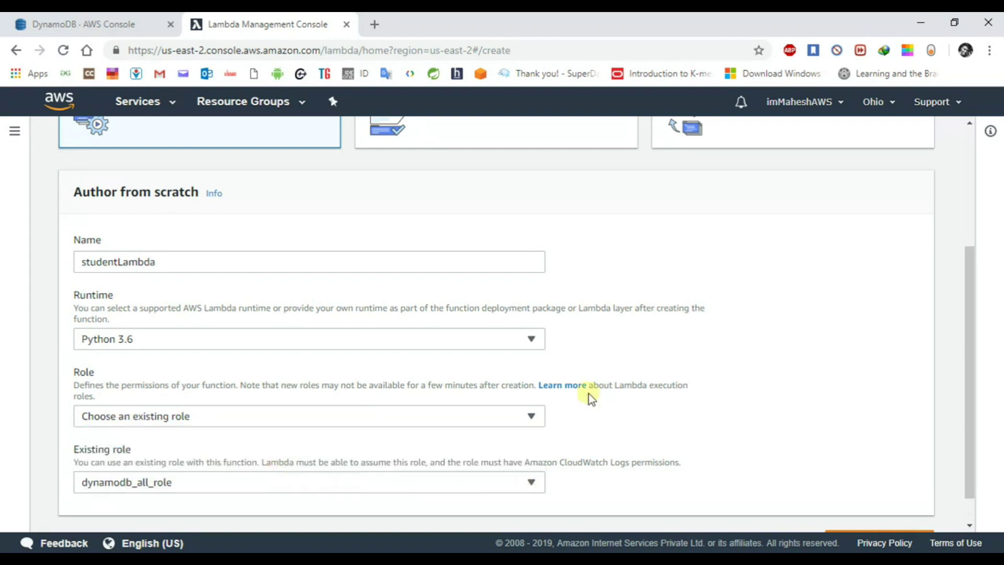
# Create the studentLambda function and go to its function code section
pyautogui.scroll(-1, 589, 394)
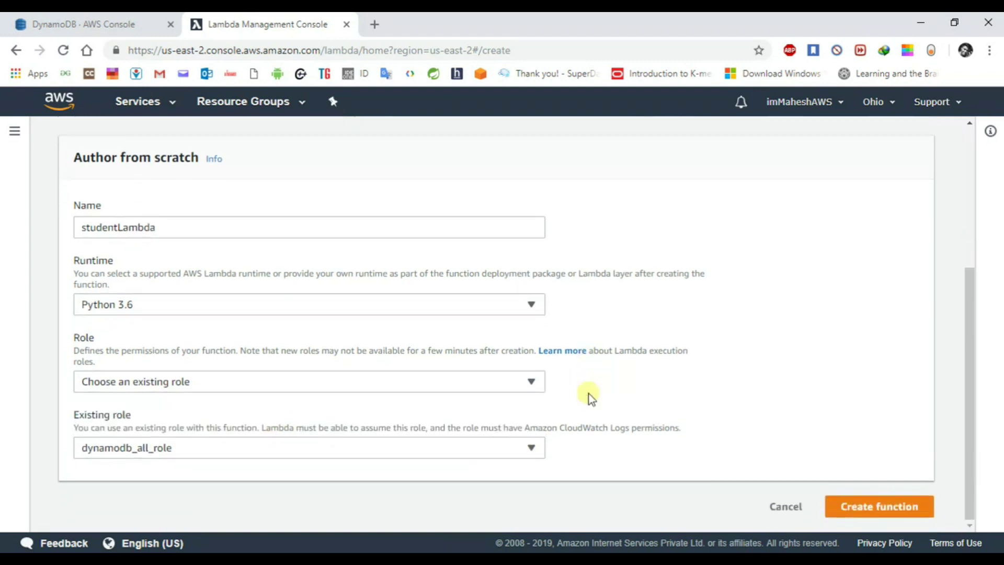
pyautogui.click(893, 508)
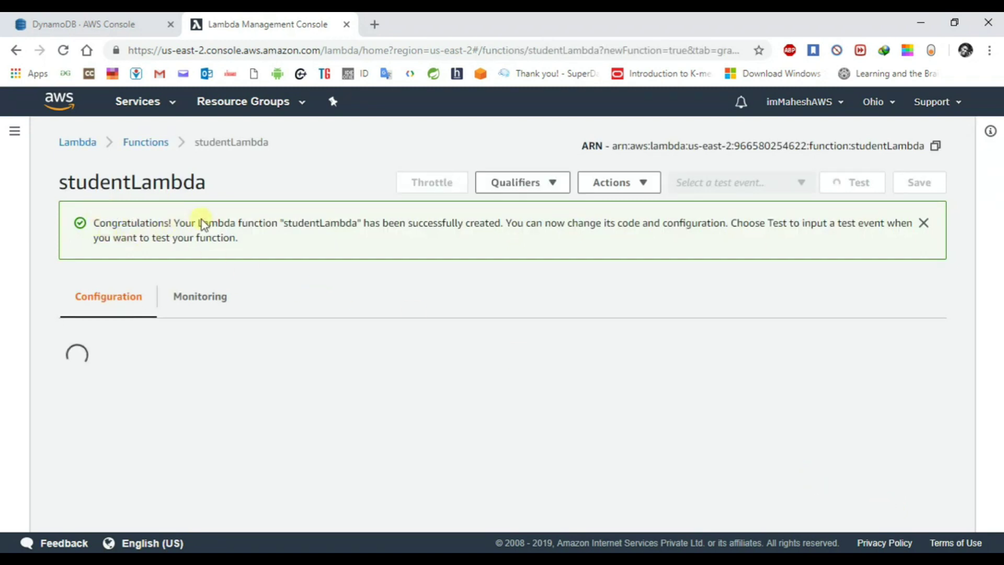
pyautogui.scroll(-5, 446, 312)
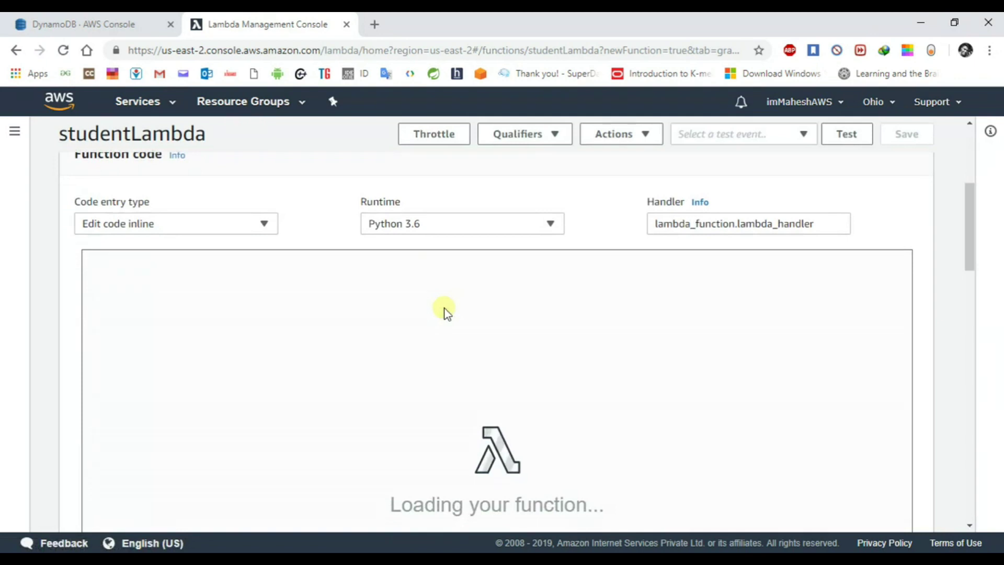
pyautogui.scroll(3, 446, 312)
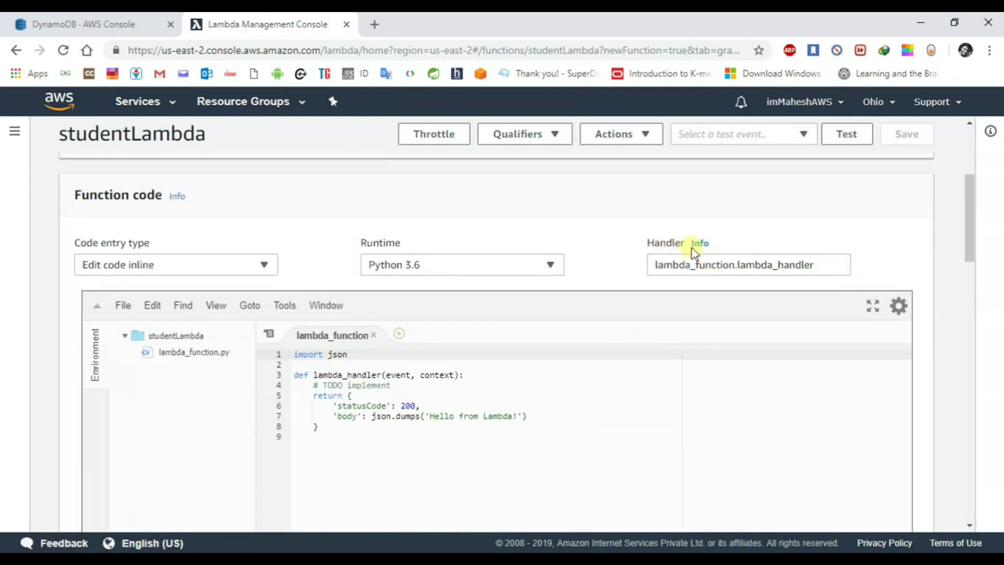
# Compare the handler setting with the lambda_function.py file and the handler function defined in its code
pyautogui.click(670, 264)
pyautogui.moveTo(670, 264); pyautogui.dragTo(723, 264)
pyautogui.click(167, 352)
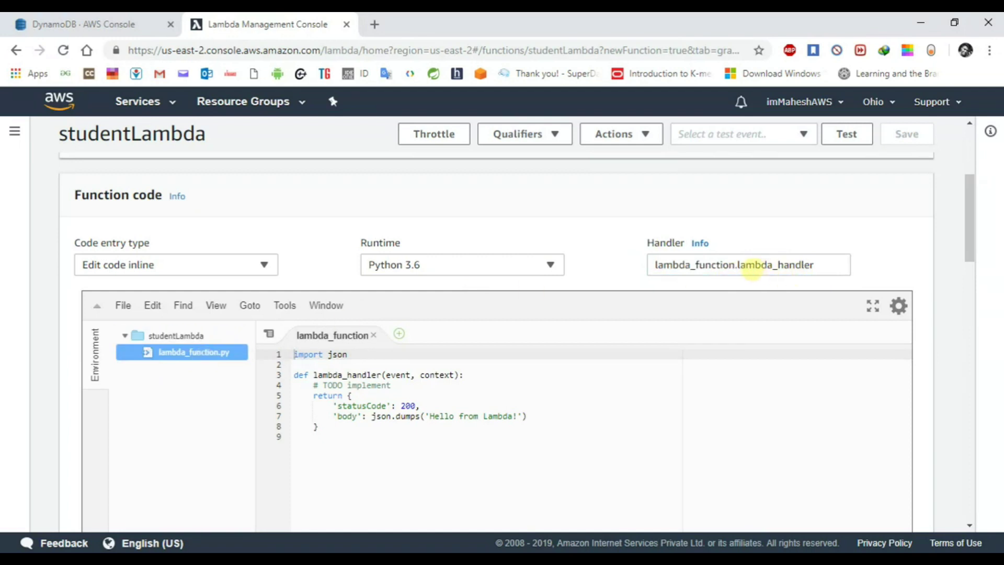
pyautogui.moveTo(739, 264); pyautogui.dragTo(815, 264)
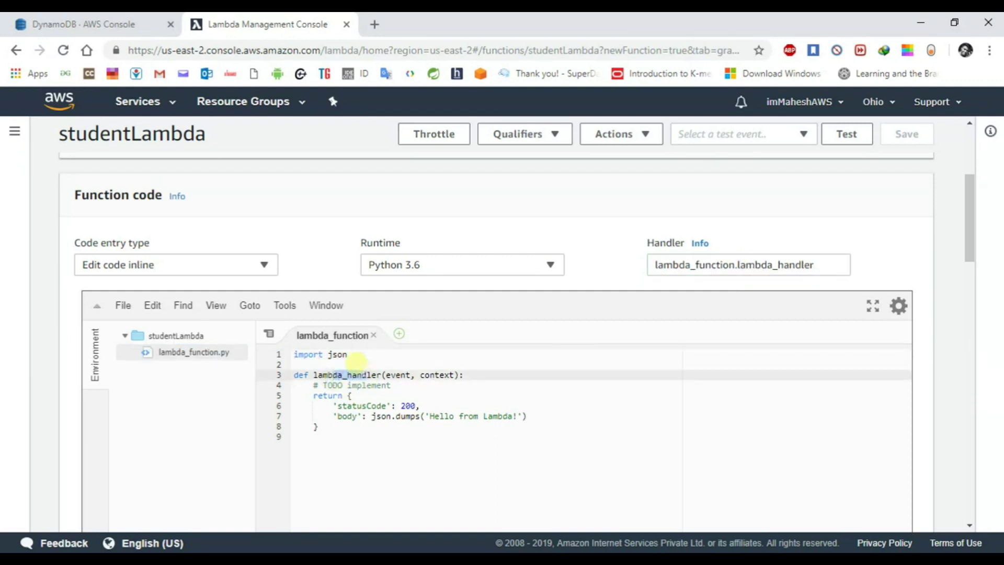
# Replace the json import in lambda_function.py with import boto3, keeping a blank line below it
pyautogui.click(356, 360)
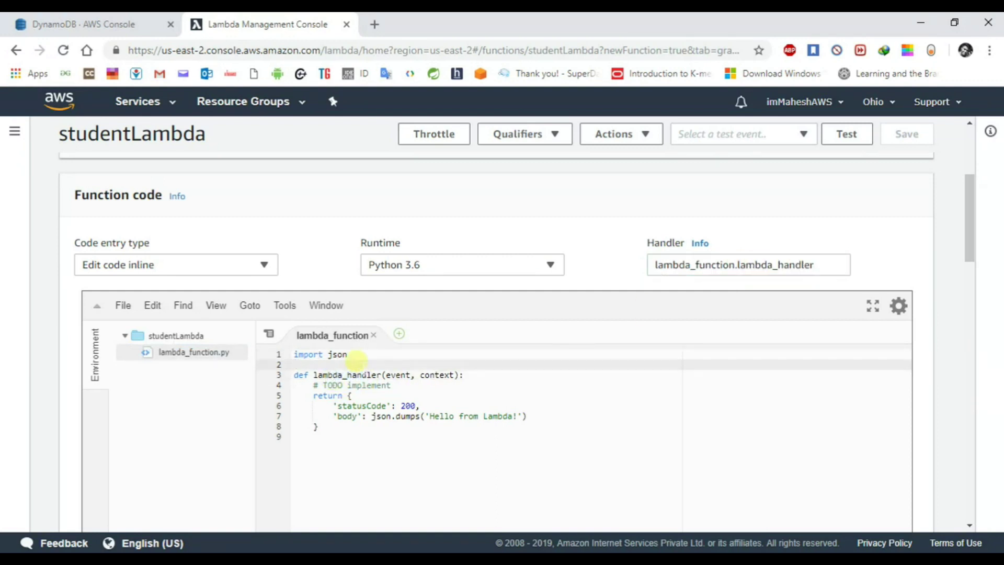
pyautogui.press('BackSpace')
pyautogui.press('BackSpace')
pyautogui.press('BackSpace')
pyautogui.press('BackSpace')
pyautogui.press('BackSpace')
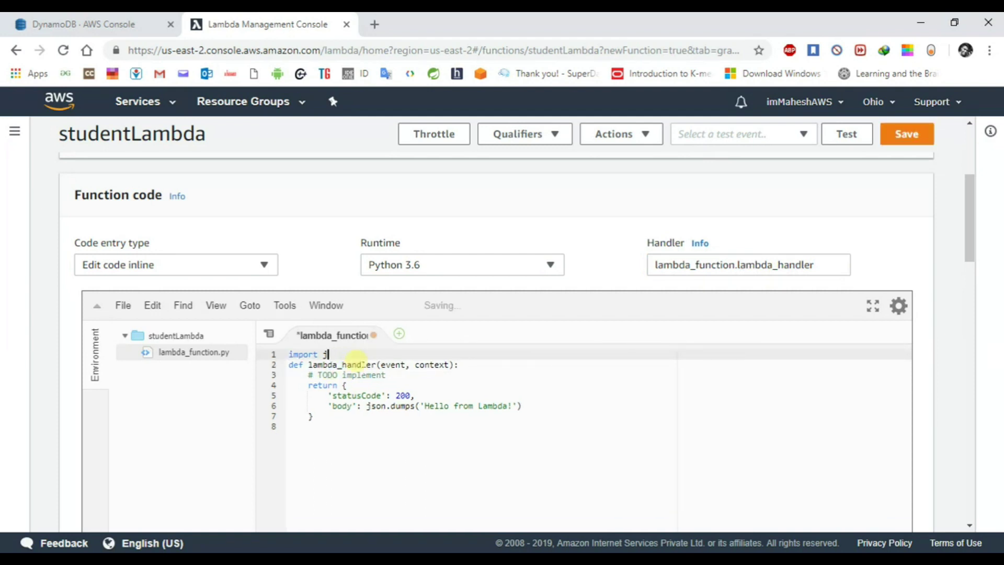
pyautogui.write('boto')
pyautogui.hotkey('ctrl', 's')
pyautogui.write('3')
pyautogui.press('Return')
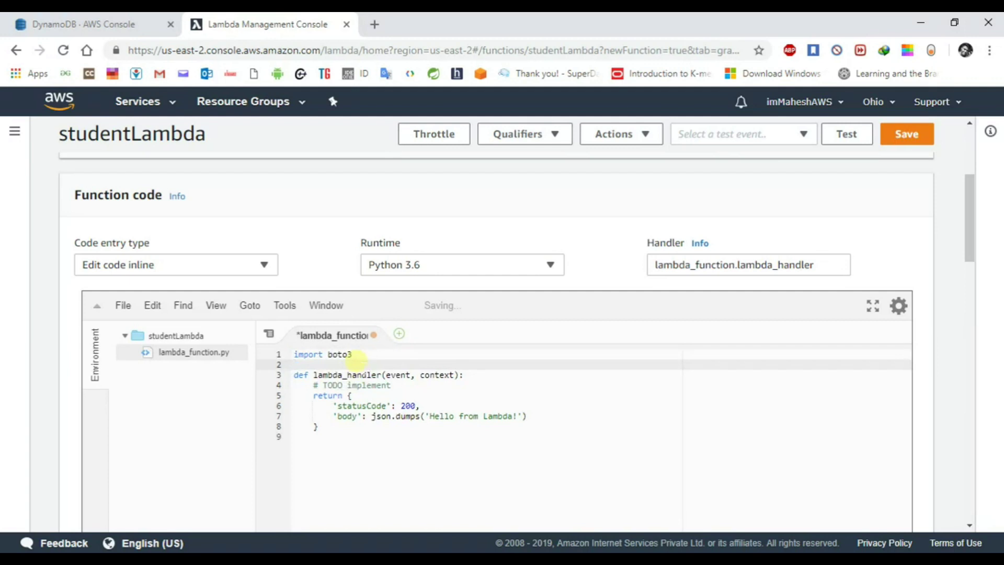
# Search the web for BOTO3 in a new browser tab and open the Boto 3 Documentation
pyautogui.click(381, 25)
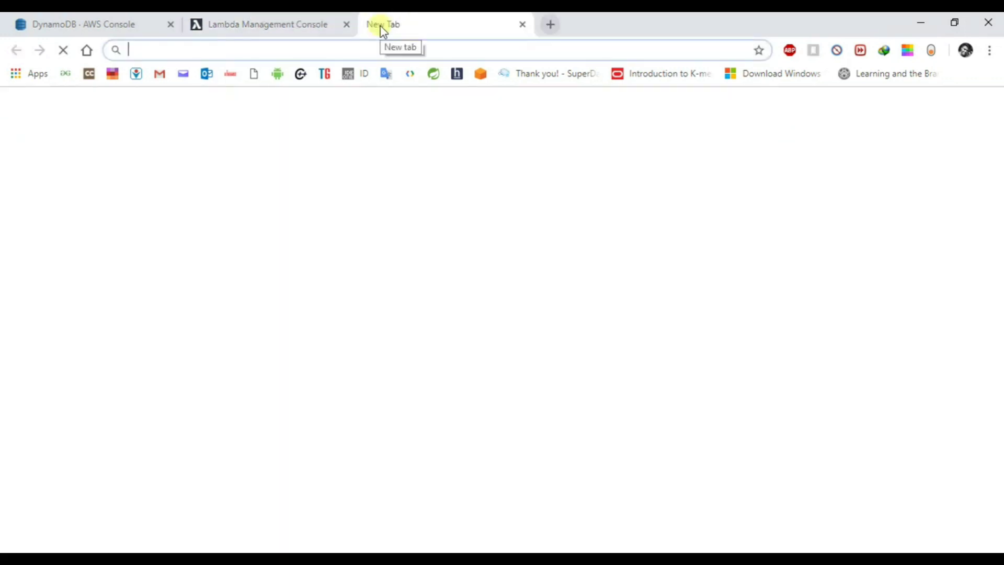
pyautogui.write('BOTO3')
pyautogui.press('Return')
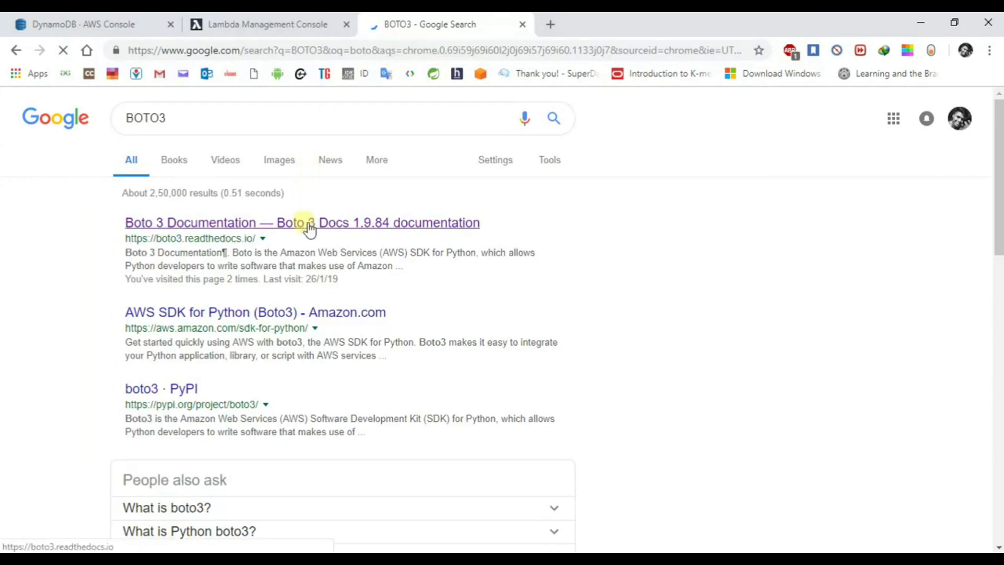
pyautogui.click(308, 228)
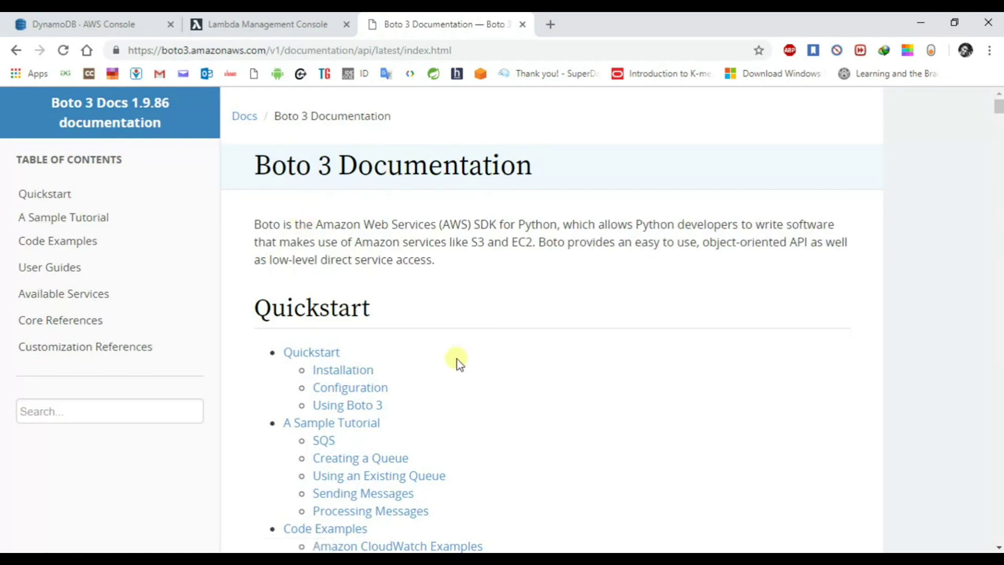
# Find the DynamoDB topics by searching for "dyna", open Creating a New Item and consult the existing-table example above it
pyautogui.hotkey('ctrl', 'f')
pyautogui.write('dyna')
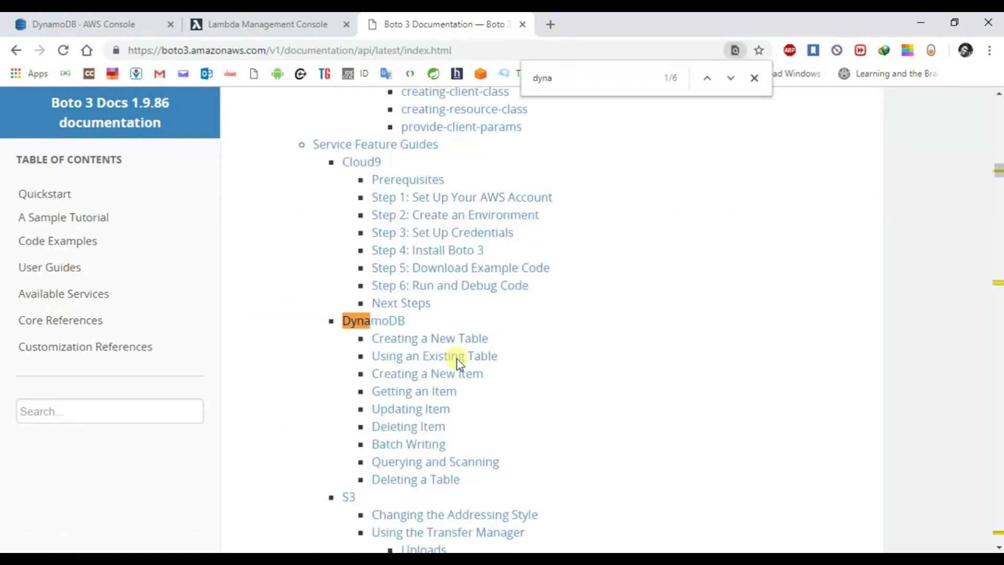
pyautogui.click(427, 374)
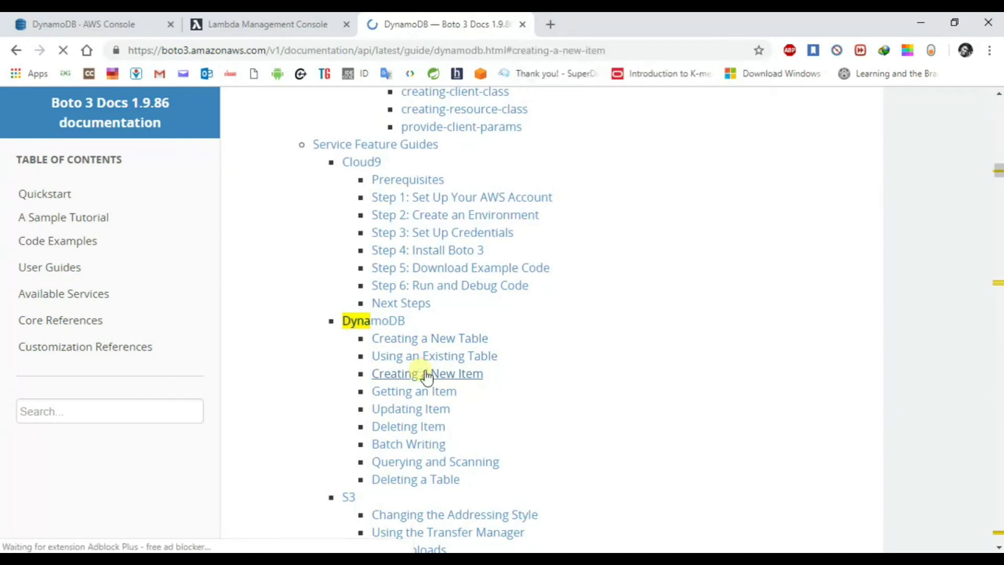
pyautogui.scroll(7, 427, 376)
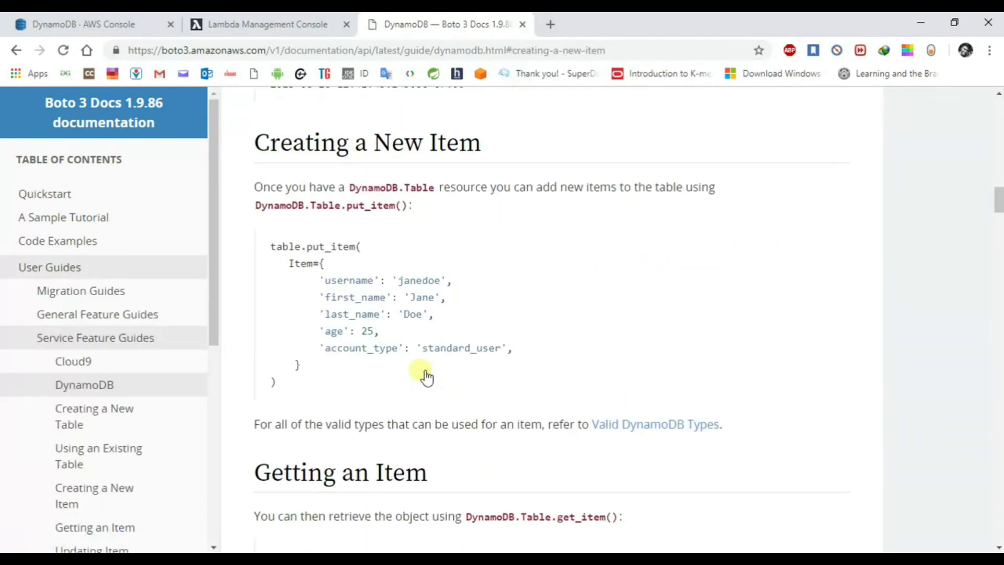
pyautogui.scroll(1, 426, 376)
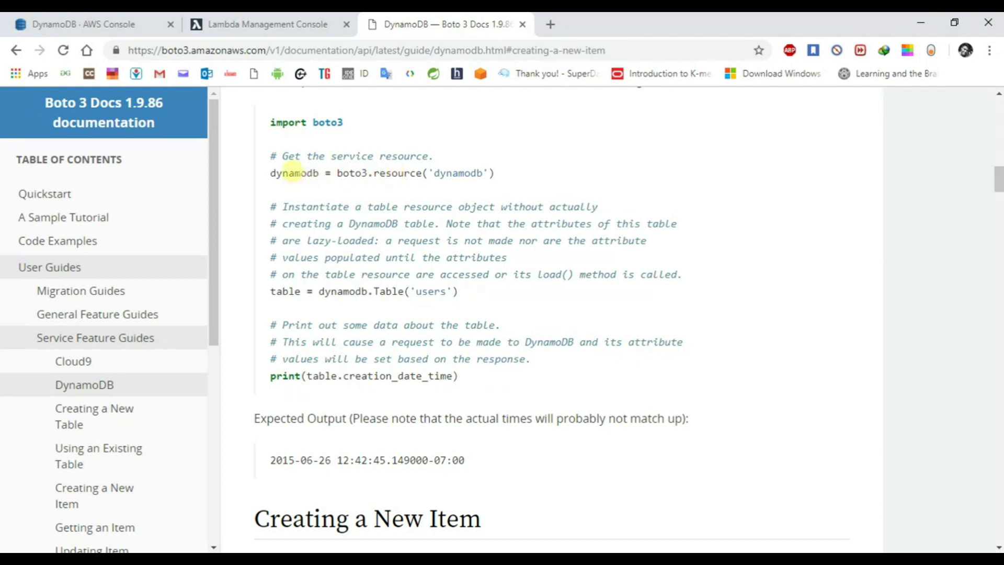
# Copy the line dynamodb = boto3.resource('dynamodb') from the documentation into the Lambda code below the boto3 import
pyautogui.tripleClick(292, 172)
pyautogui.hotkey('ctrl', 'c')
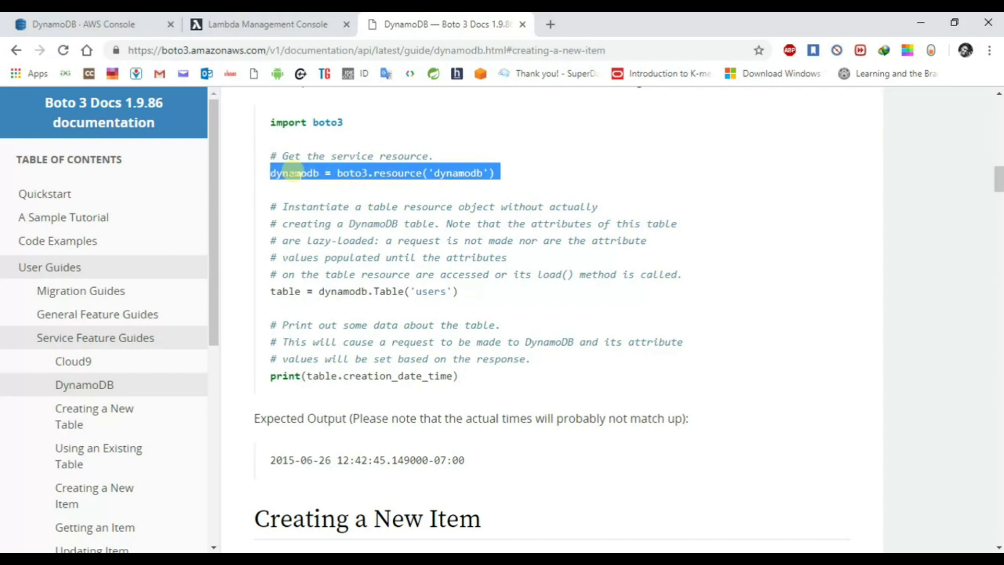
pyautogui.hotkey('ctrl', 'shift', 'Tab')
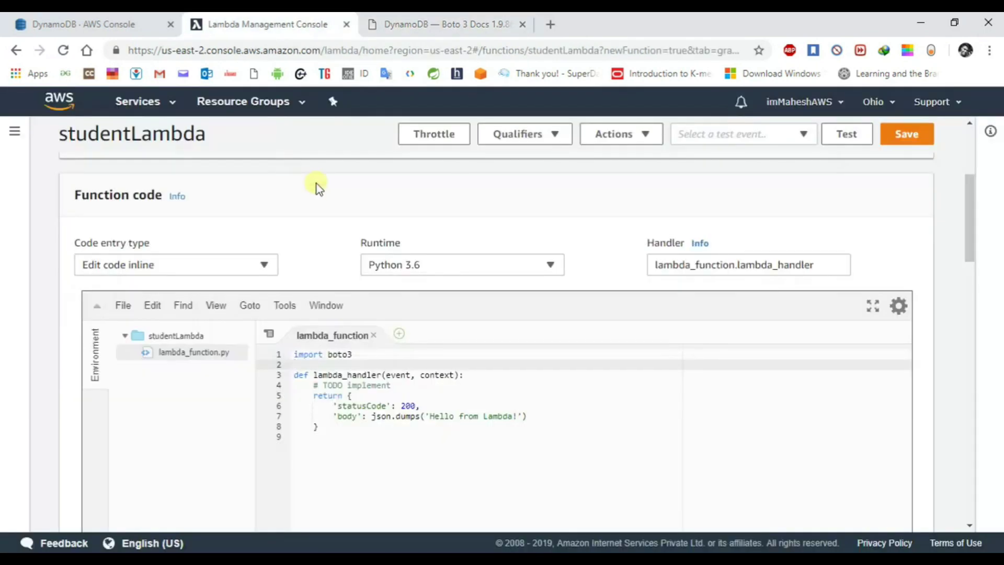
pyautogui.press('Return')
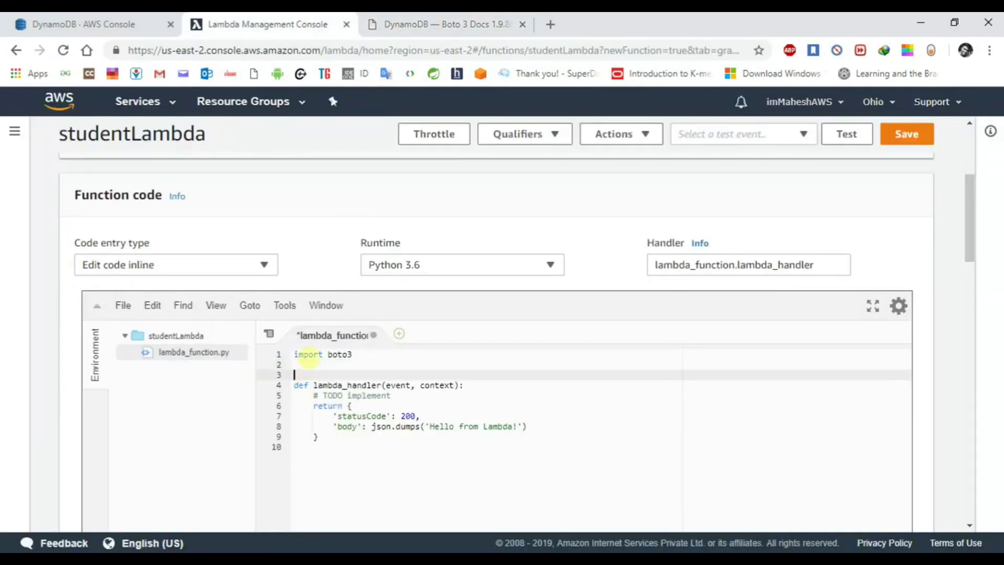
pyautogui.hotkey('ctrl', 'v')
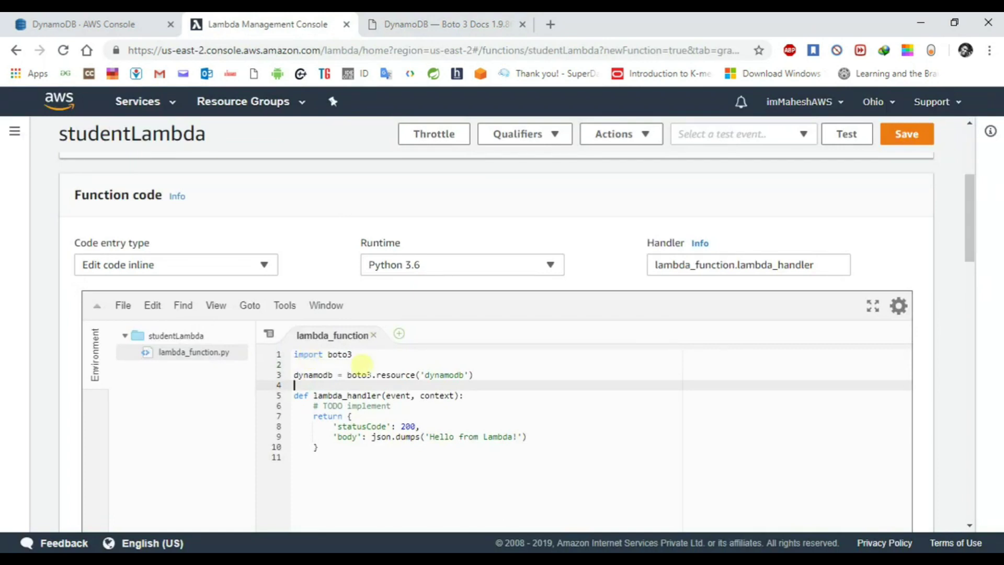
# Add the line table = dynamodb.Table('') below the dynamodb resource line and save the file
pyautogui.click(441, 367)
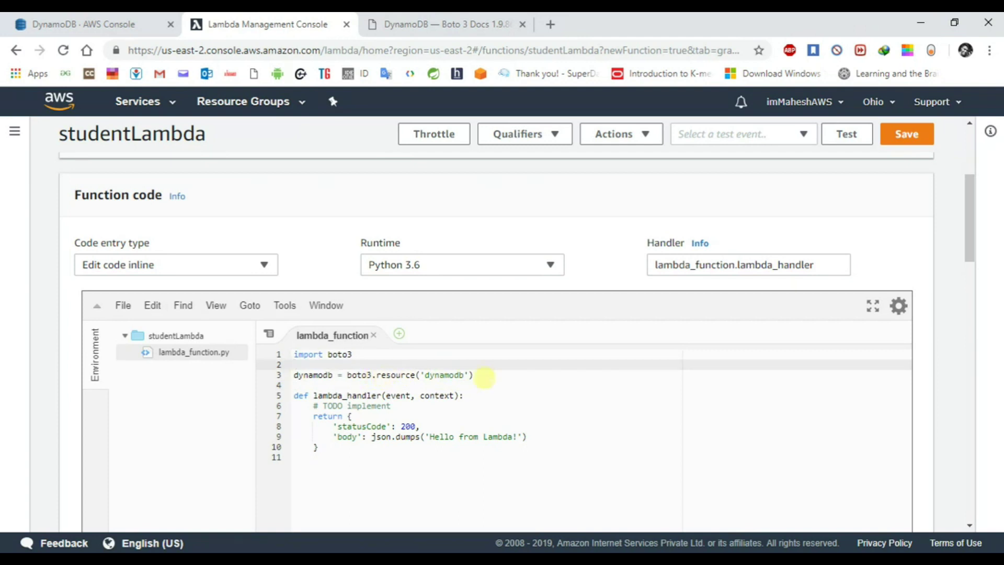
pyautogui.click(480, 375)
pyautogui.press('Return')
pyautogui.hotkey('ctrl', 's')
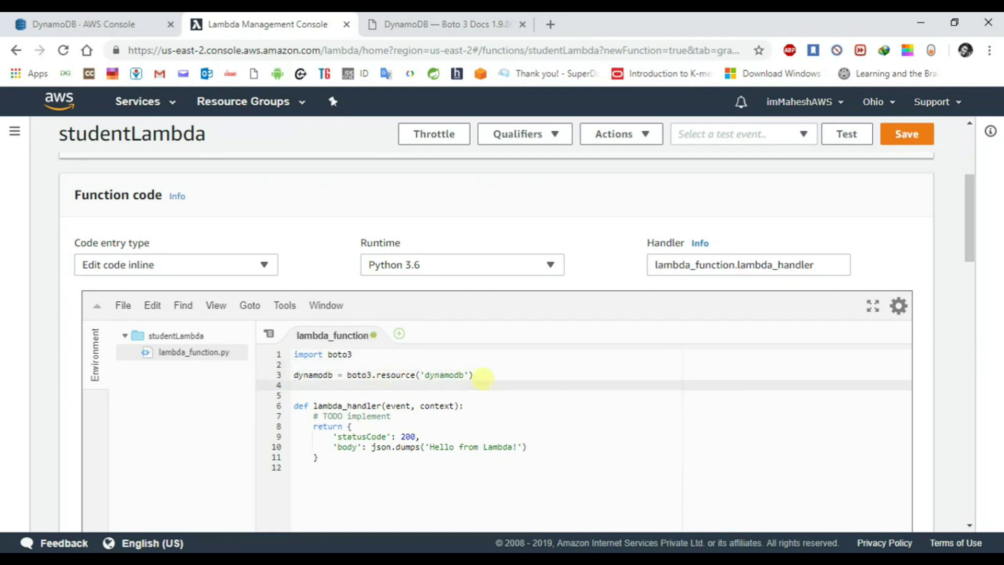
pyautogui.write('table =')
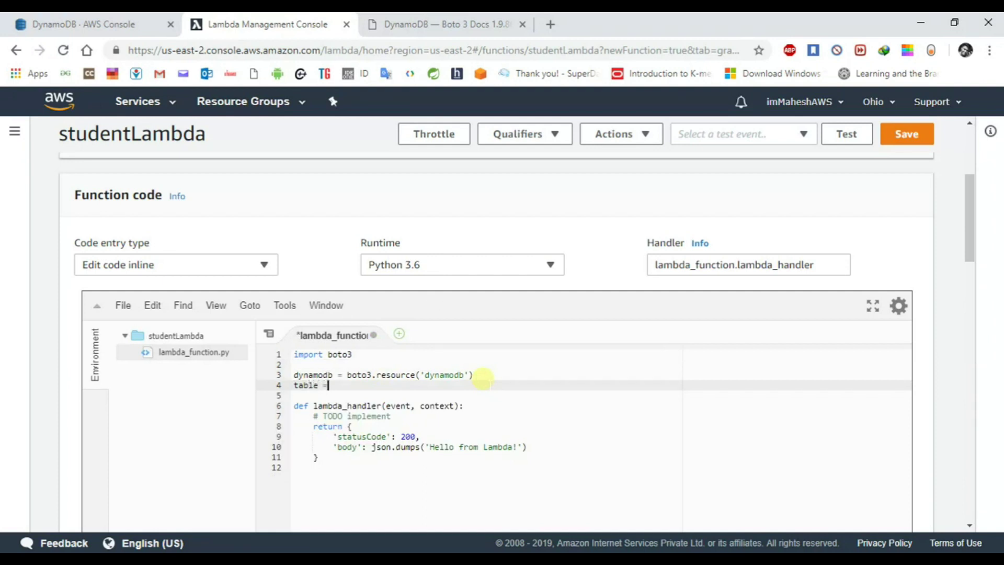
pyautogui.hotkey('ctrl', 's')
pyautogui.write('dynamodb.Table(')
pyautogui.hotkey('ctrl', 's')
pyautogui.write("'")
pyautogui.hotkey('ctrl', 's')
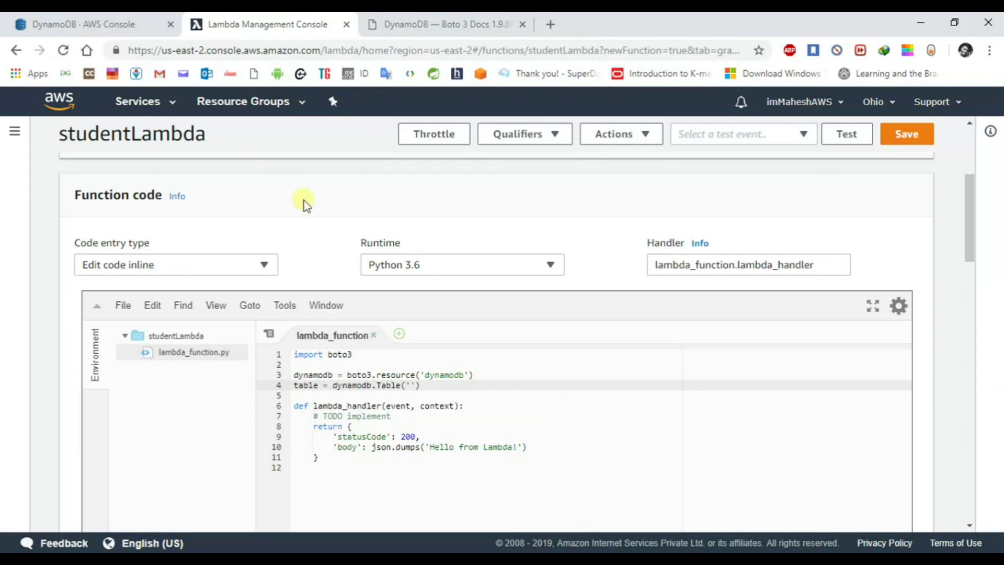
# Copy the table name STUDENT from the DynamoDB console into the quotes of the dynamodb.Table call
pyautogui.click(76, 18)
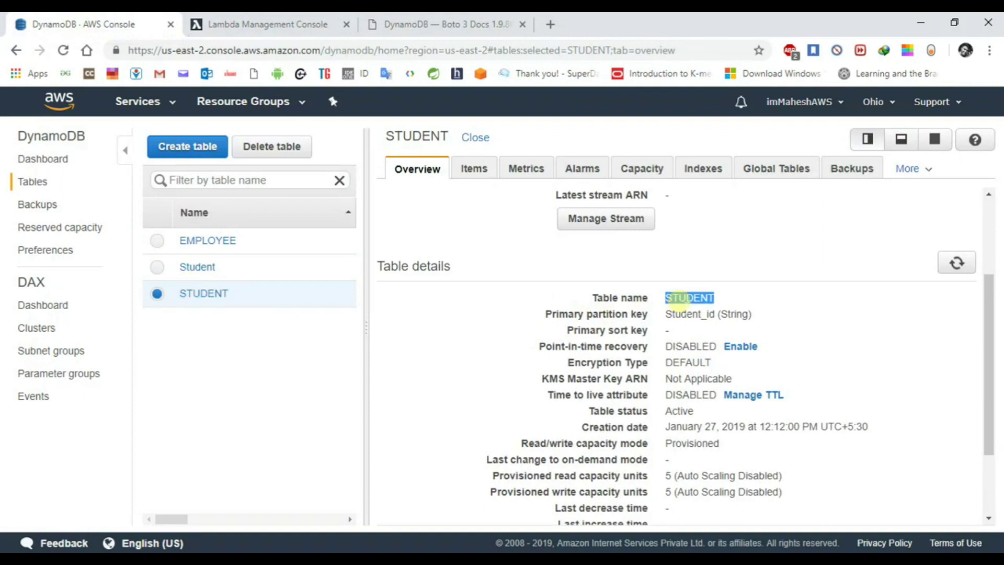
pyautogui.hotkey('ctrl', 'Tab')
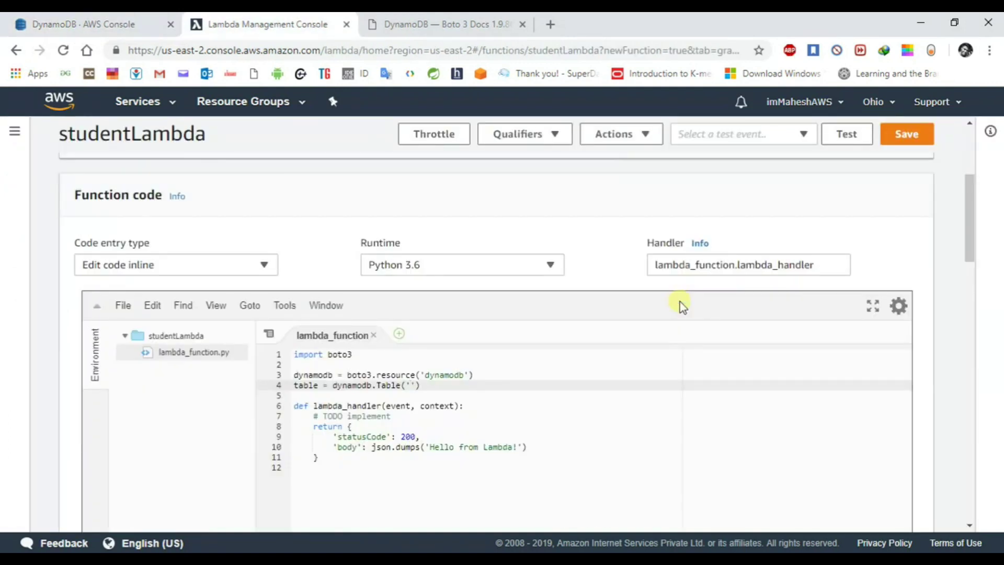
pyautogui.write('STUDENT')
# Delete the TODO comment from lambda_handler, leaving an empty line before the return statement, and save the file
pyautogui.moveTo(397, 416); pyautogui.dragTo(309, 416)
pyautogui.press('BackSpace')
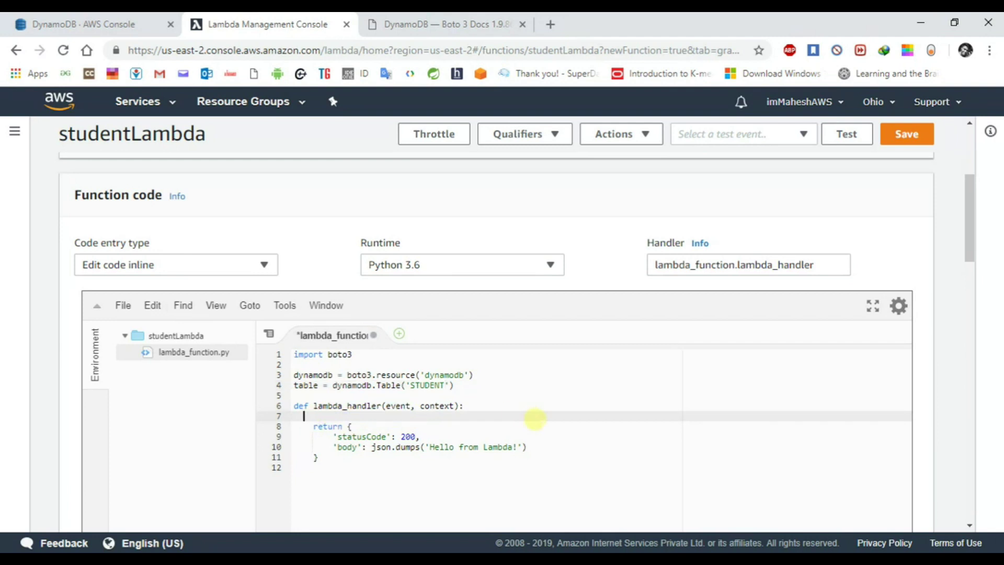
pyautogui.press('BackSpace')
pyautogui.press('Return')
pyautogui.hotkey('ctrl', 's')
# Copy the table.put_item example from the documentation's Creating a New Item section into the body of lambda_handler
pyautogui.click(462, 20)
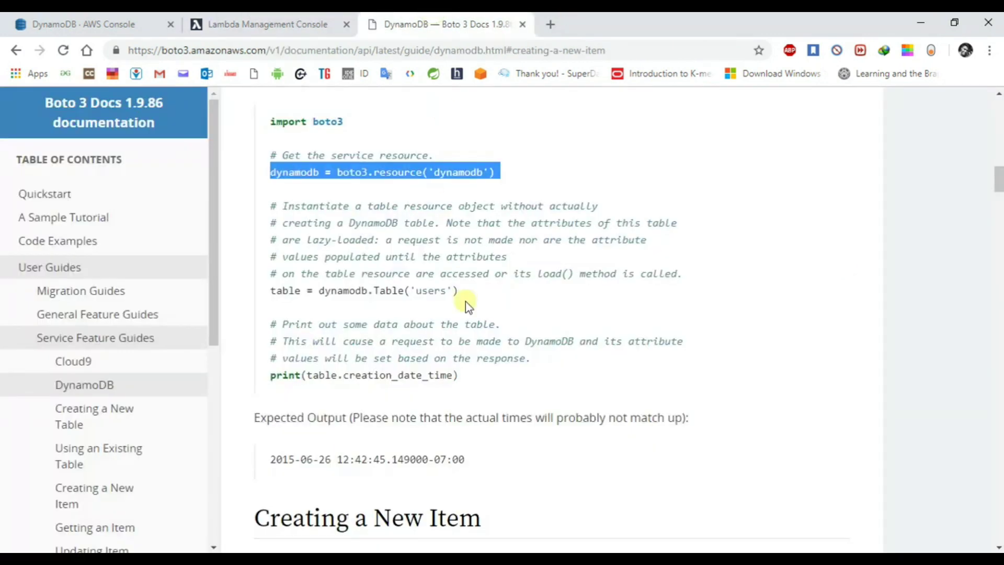
pyautogui.scroll(-3, 465, 300)
pyautogui.scroll(-2, 467, 306)
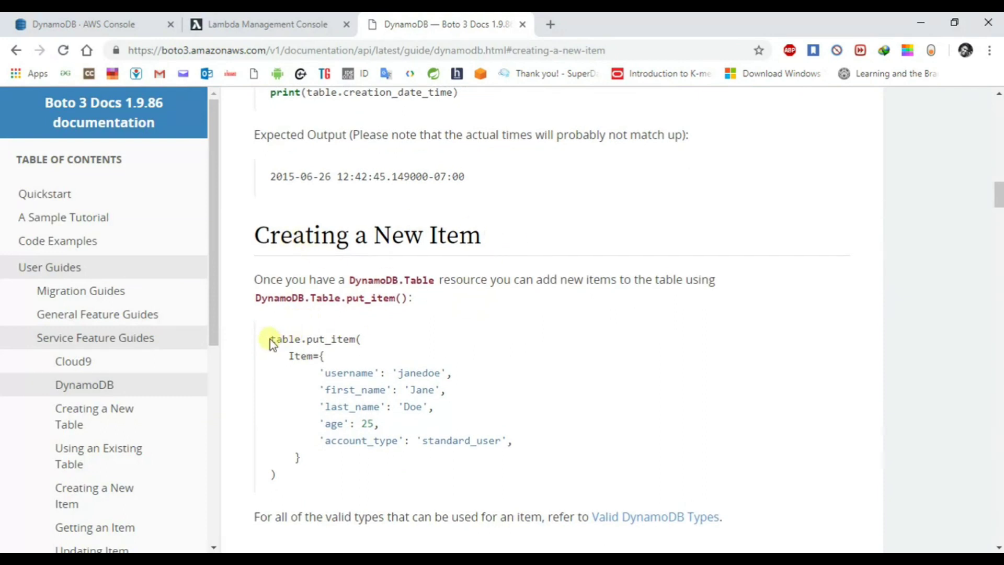
pyautogui.moveTo(269, 339); pyautogui.dragTo(305, 457)
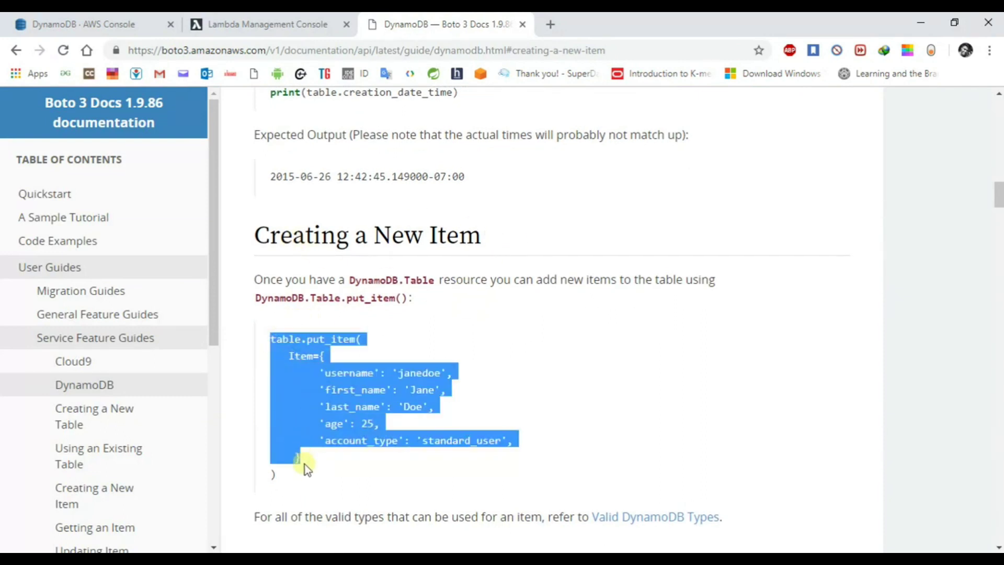
pyautogui.hotkey('ctrl', 'shift', 'Tab')
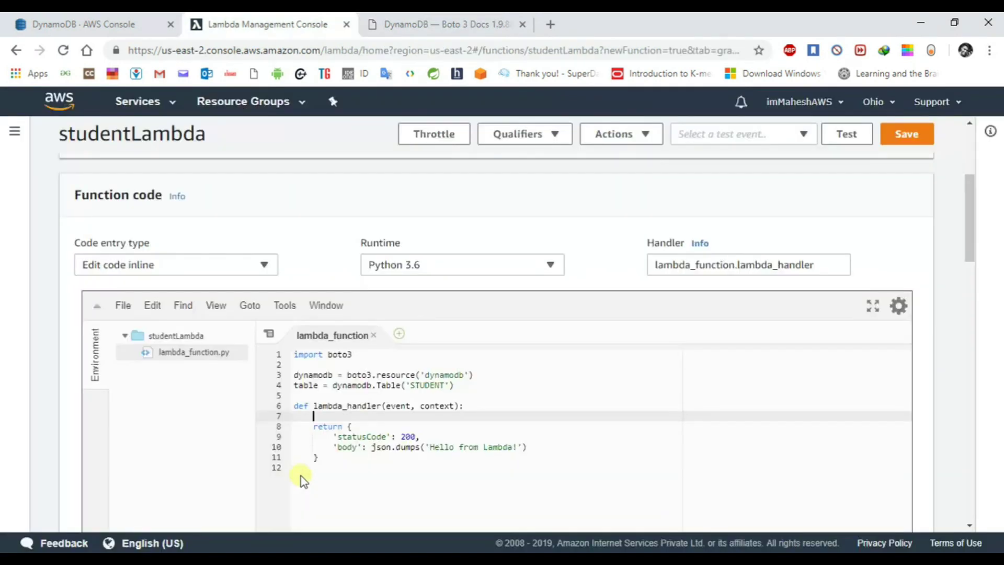
pyautogui.write("table.put_item(    Item={         'username': 'janedoe',         'first_name': 'Jane',         'last_name': 'Doe',         'age': 25,         'account_type': 'standard_user',     } )")
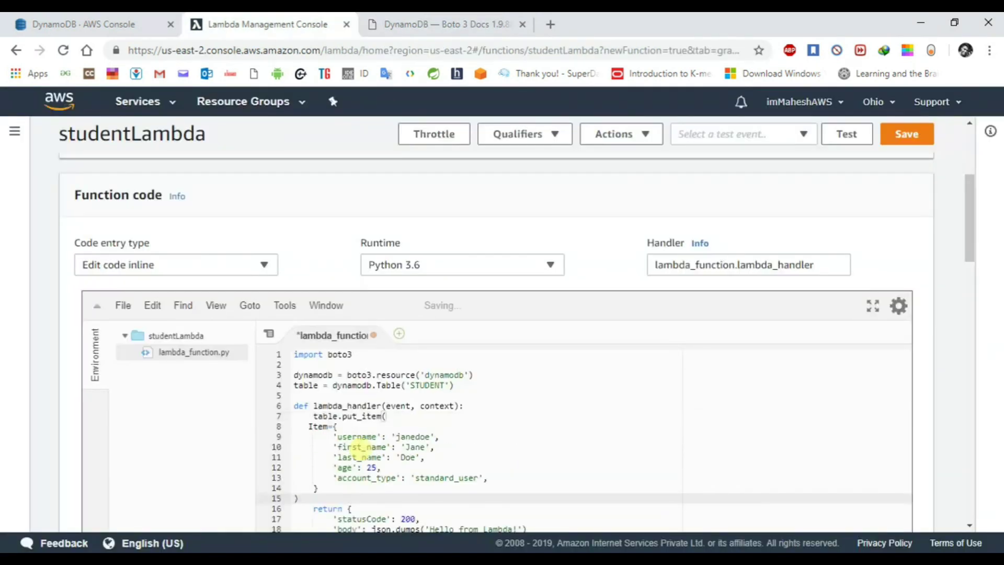
# Replace the multi-line example arguments of table.put_item in lambda_handler with Item=event on a single line
pyautogui.moveTo(304, 426); pyautogui.dragTo(318, 488)
pyautogui.press('BackSpace')
pyautogui.press('Delete')
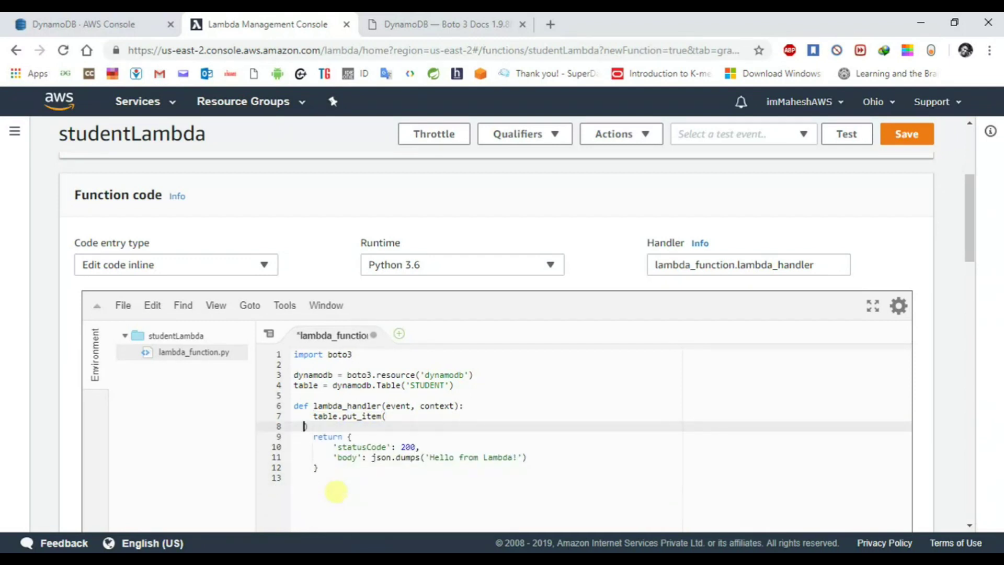
pyautogui.press('BackSpace')
pyautogui.press('BackSpace')
pyautogui.write('event')
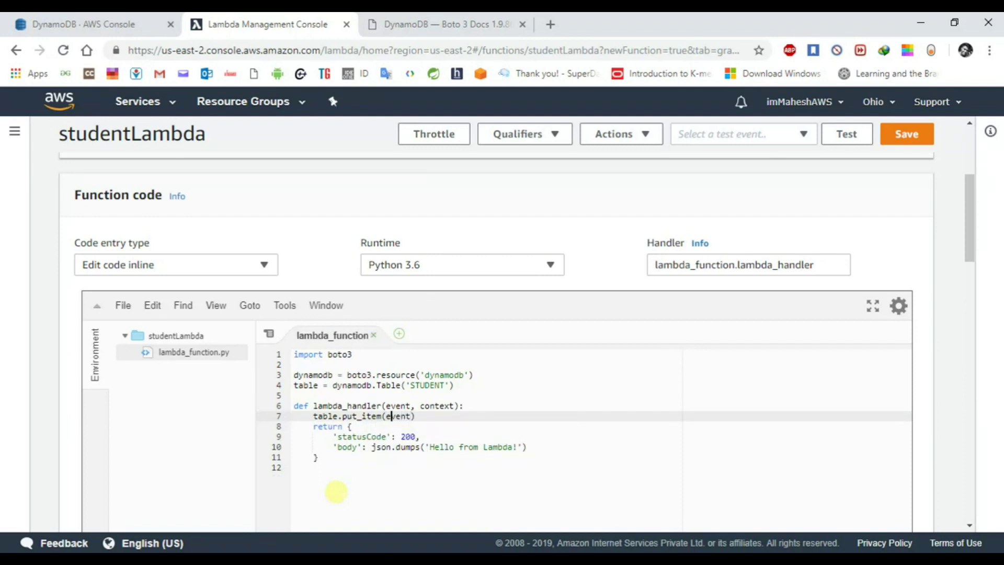
pyautogui.write('Item')
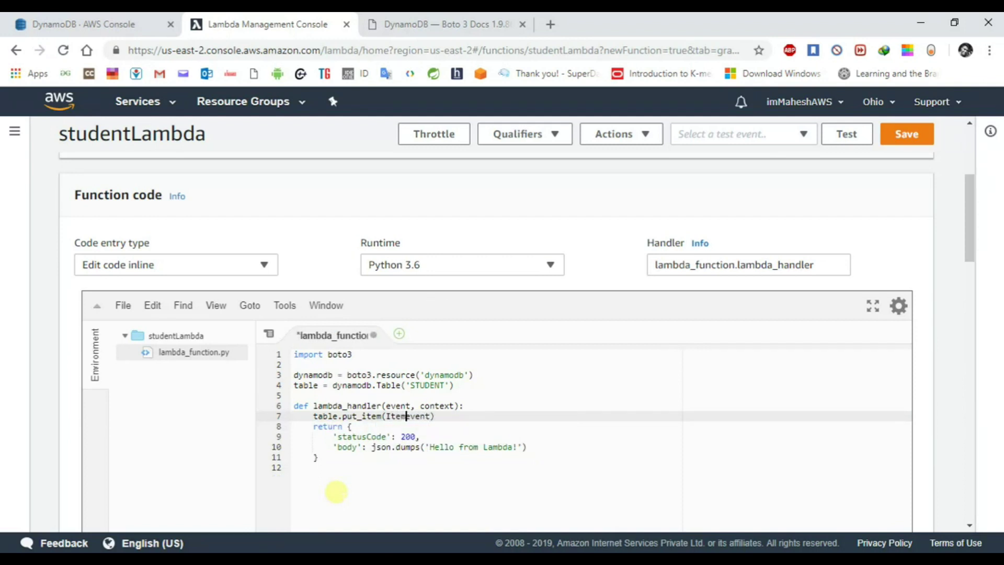
pyautogui.write('=')
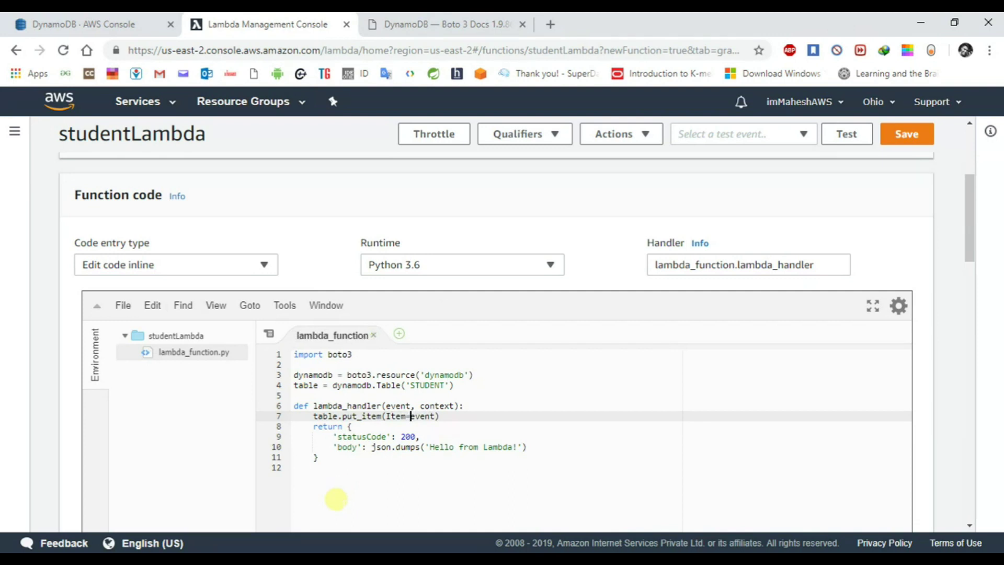
# Delete the statusCode and body entries from the return dictionary and bring its braces onto one line
pyautogui.moveTo(328, 435); pyautogui.dragTo(536, 447)
pyautogui.press('BackSpace')
pyautogui.press('BackSpace')
pyautogui.press('BackSpace')
pyautogui.press('BackSpace')
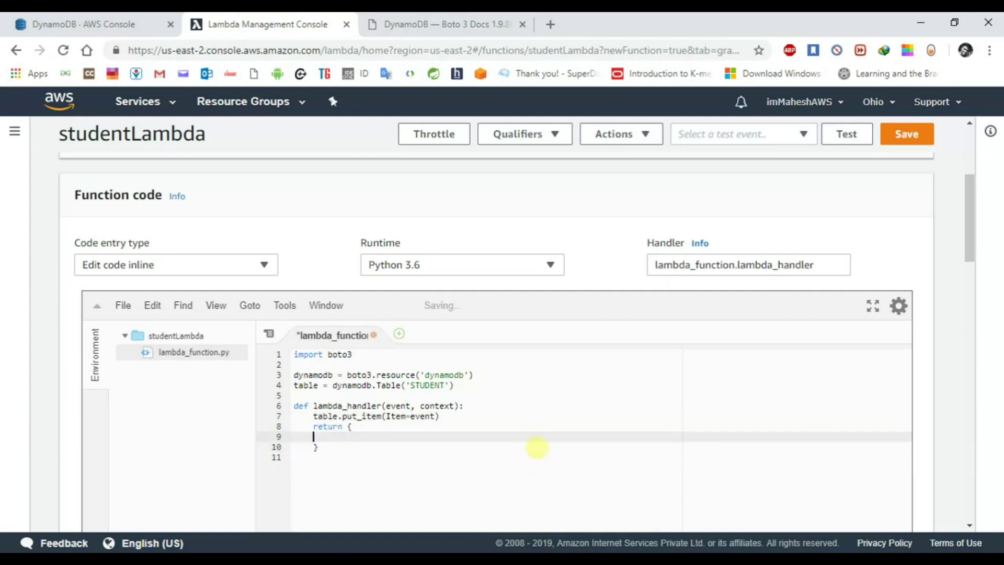
pyautogui.press('BackSpace')
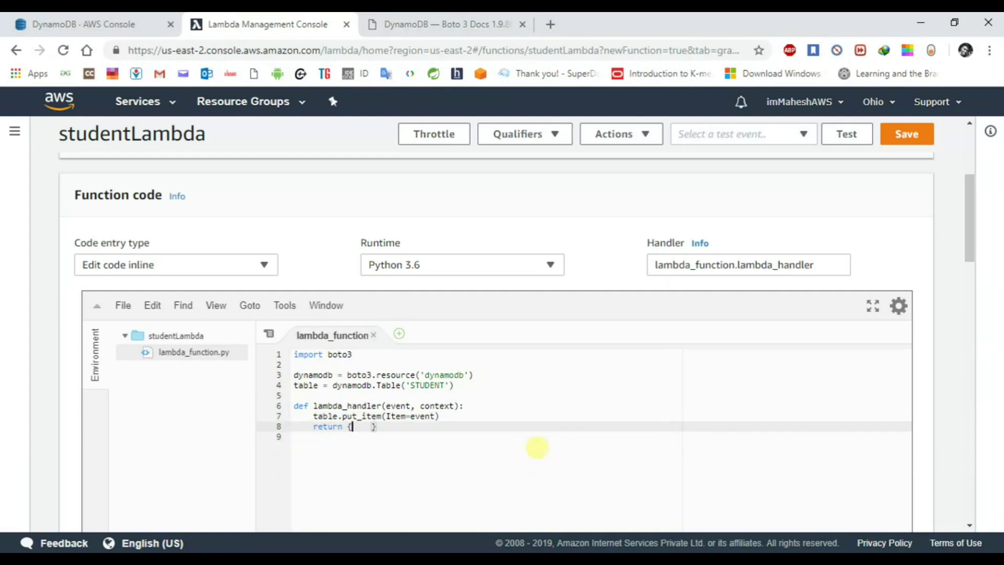
# Fill the return dictionary with "code":200,"message":"Student has been inserted!!", remove the extra spaces before its closing brace, and save the function
pyautogui.write('"code"')
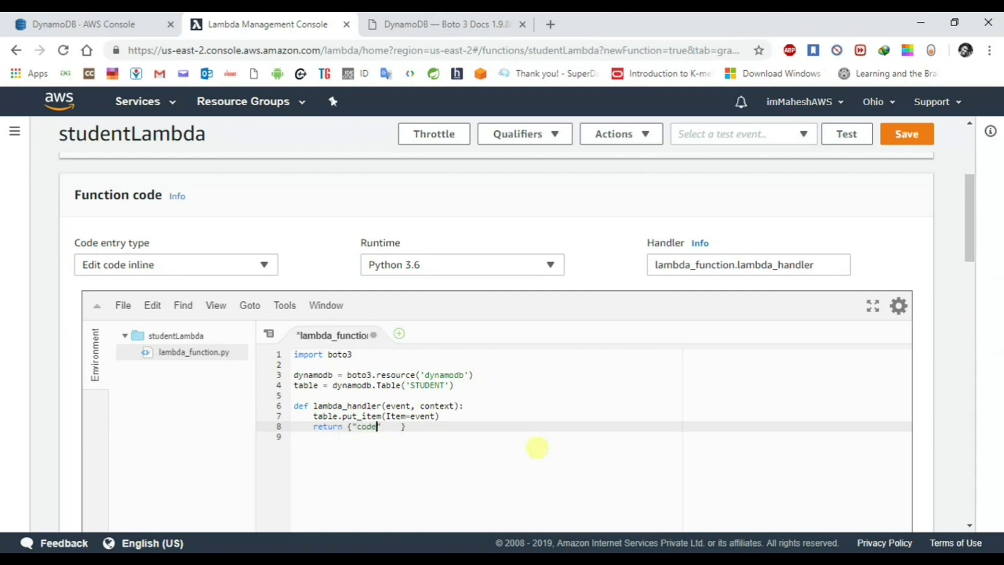
pyautogui.write(':200,')
pyautogui.write('"mess')
pyautogui.write('age":')
pyautogui.write('"S')
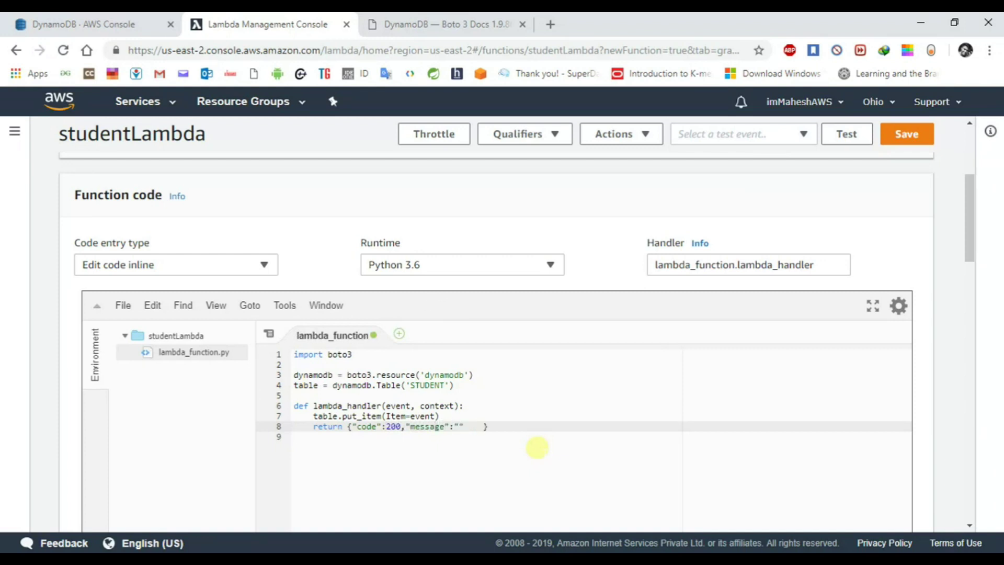
pyautogui.write('tudent ')
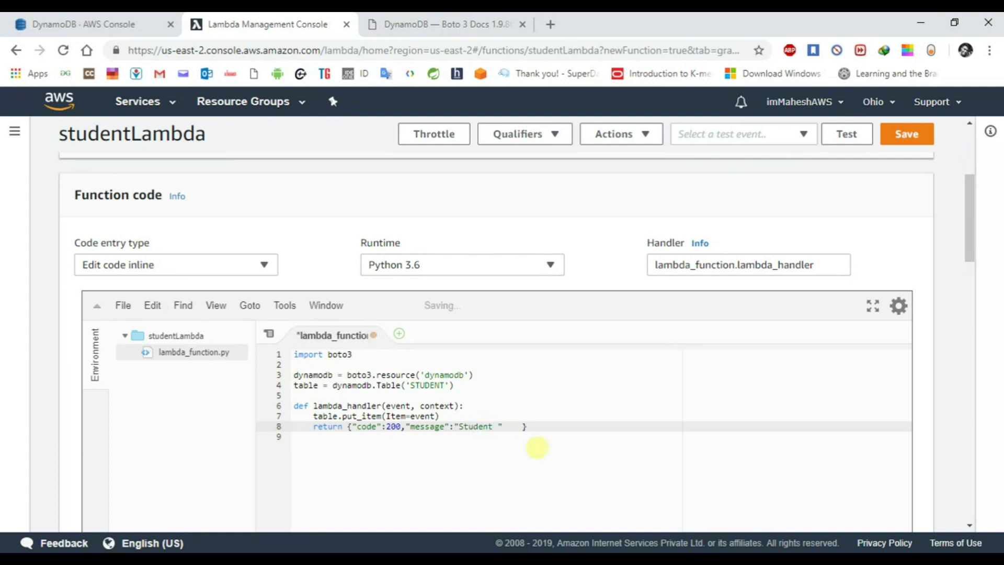
pyautogui.write('has been in')
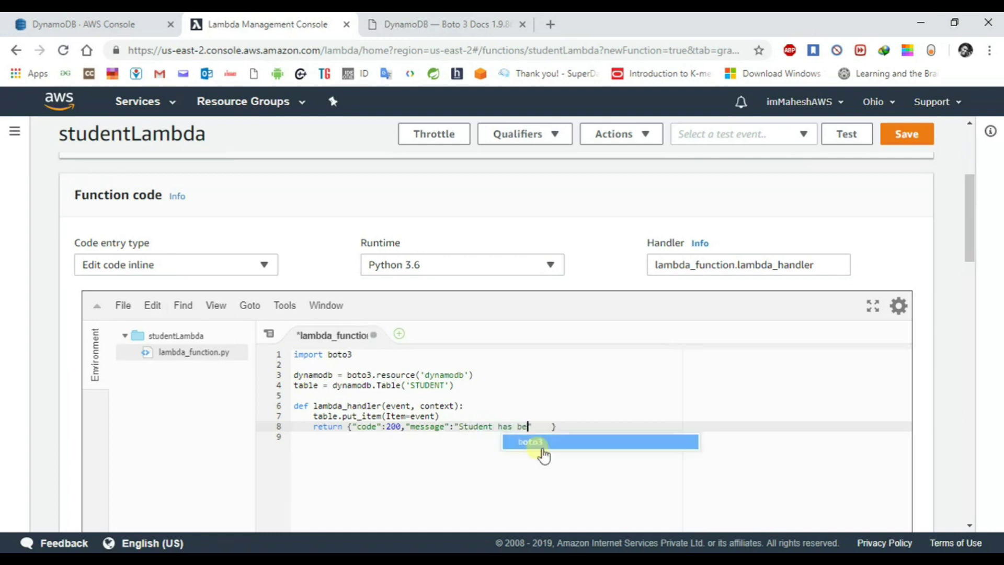
pyautogui.write('serted')
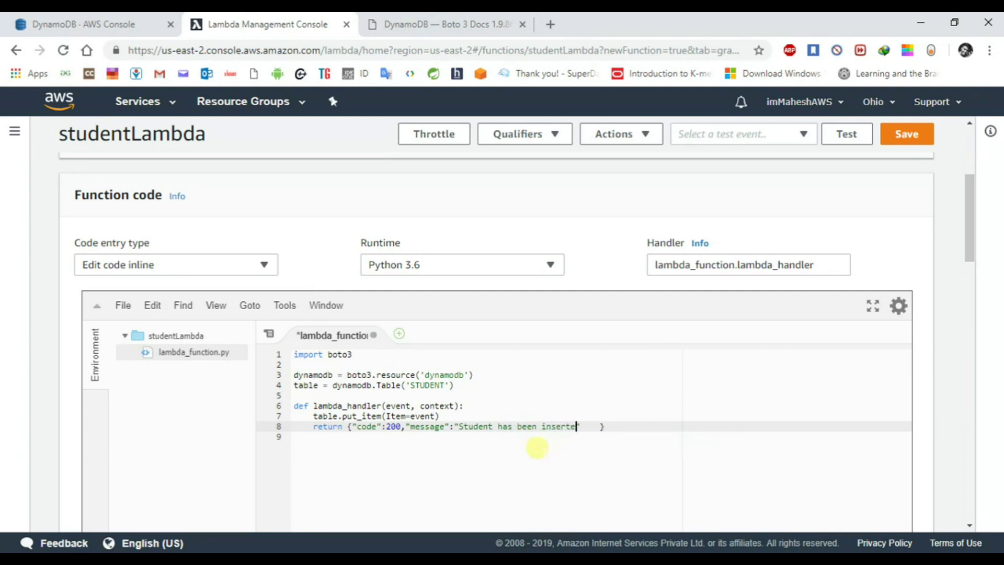
pyautogui.write('!!')
pyautogui.press('Delete')
pyautogui.press('Delete')
pyautogui.press('Delete')
pyautogui.press('BackSpace')
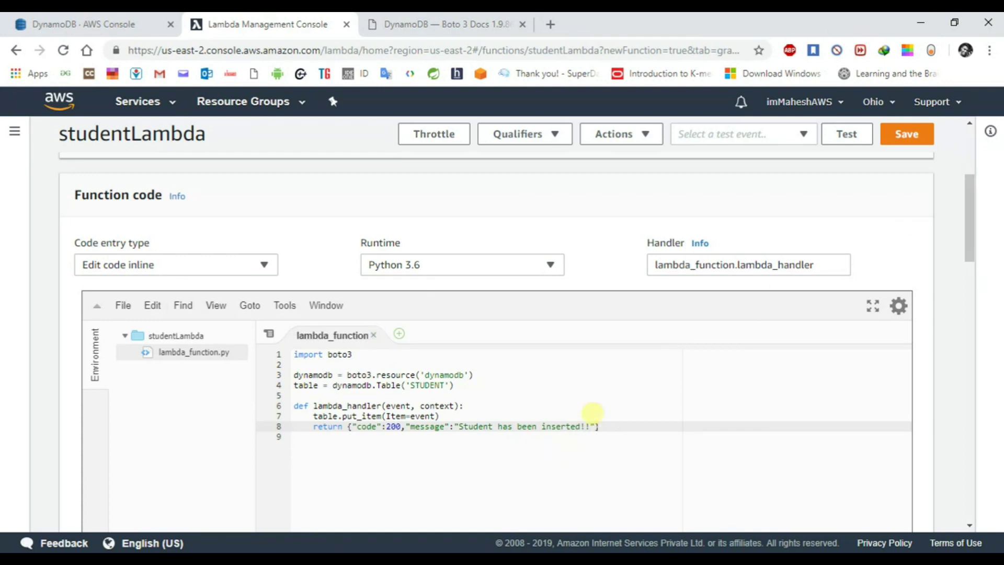
pyautogui.click(903, 139)
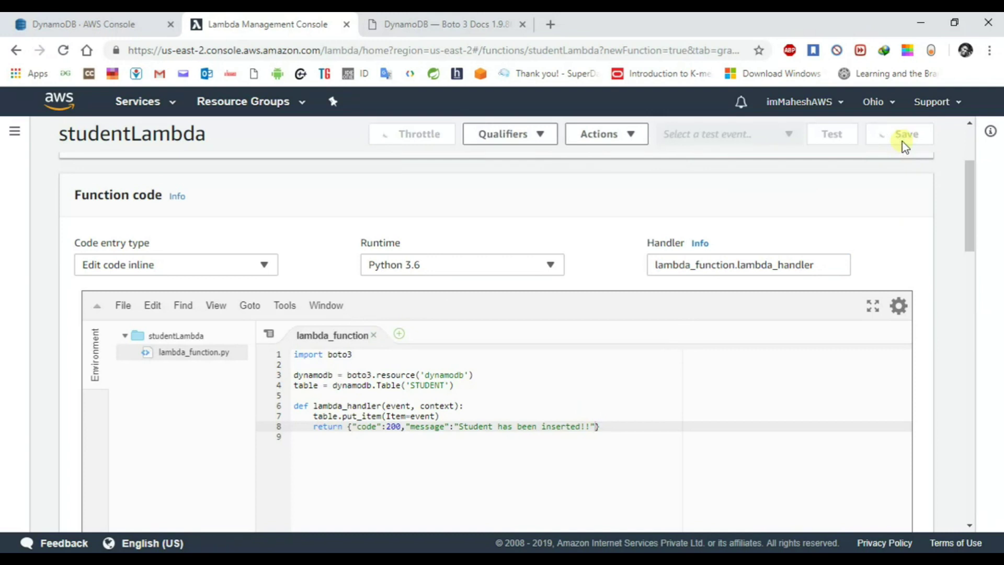
# Switch to the Notepad notes and highlight step 4, create API gatway, in the steps list
pyautogui.hotkey('alt', 'Tab')
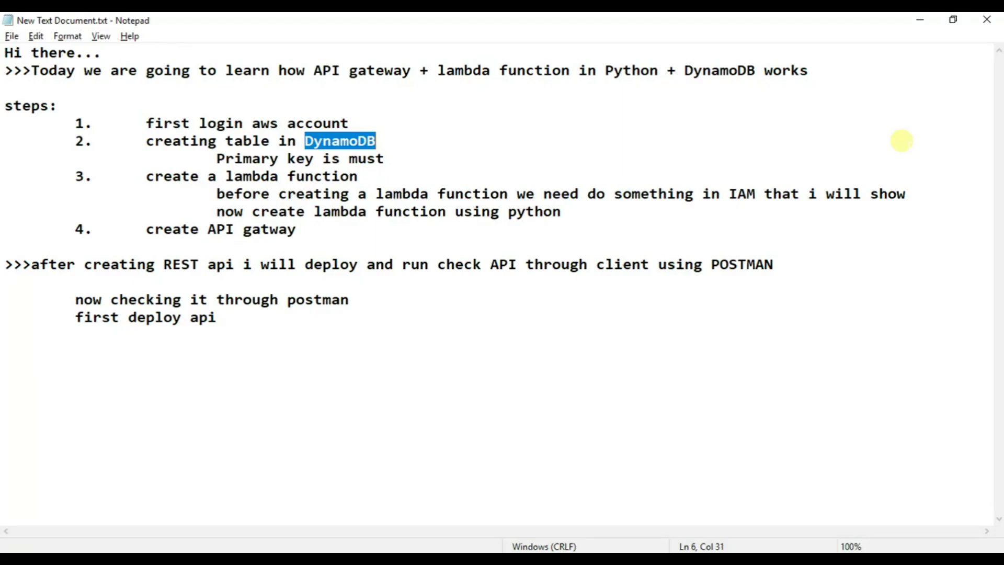
pyautogui.moveTo(154, 228); pyautogui.dragTo(303, 228)
pyautogui.hotkey('alt', 'Tab')
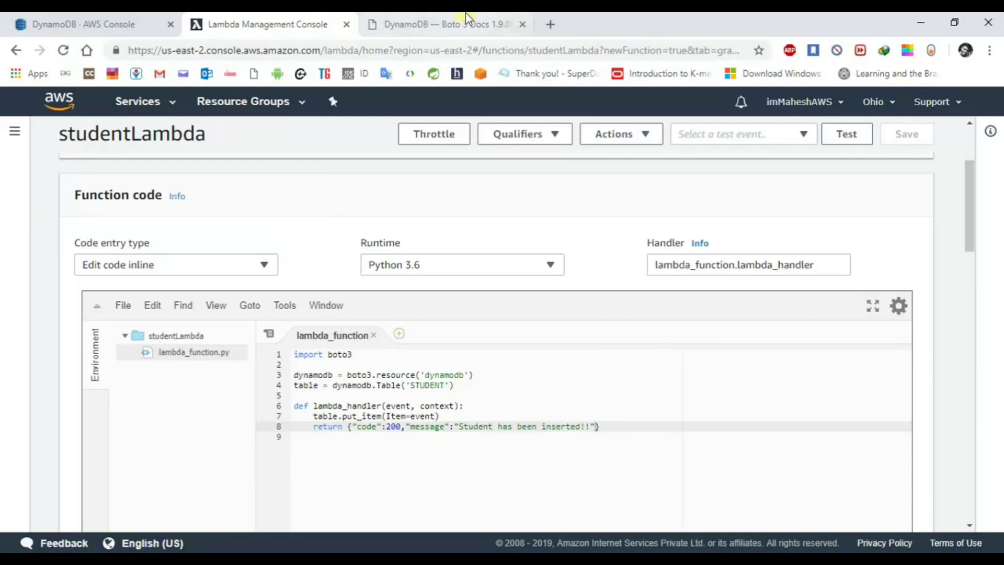
# Load the AWS Management Console in a new browser tab and open the API Gateway service by searching for api
pyautogui.click(444, 24)
pyautogui.click(314, 24)
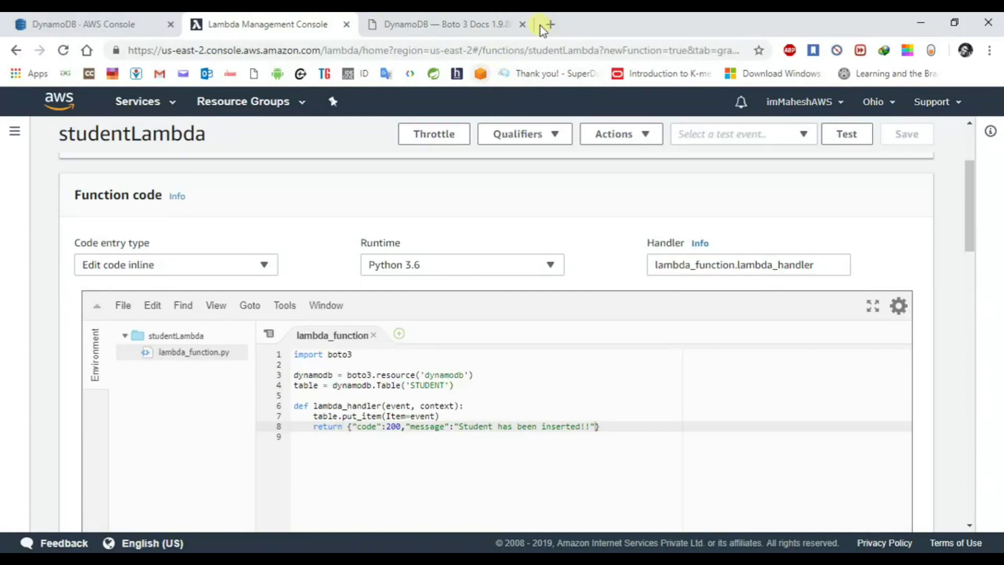
pyautogui.click(551, 24)
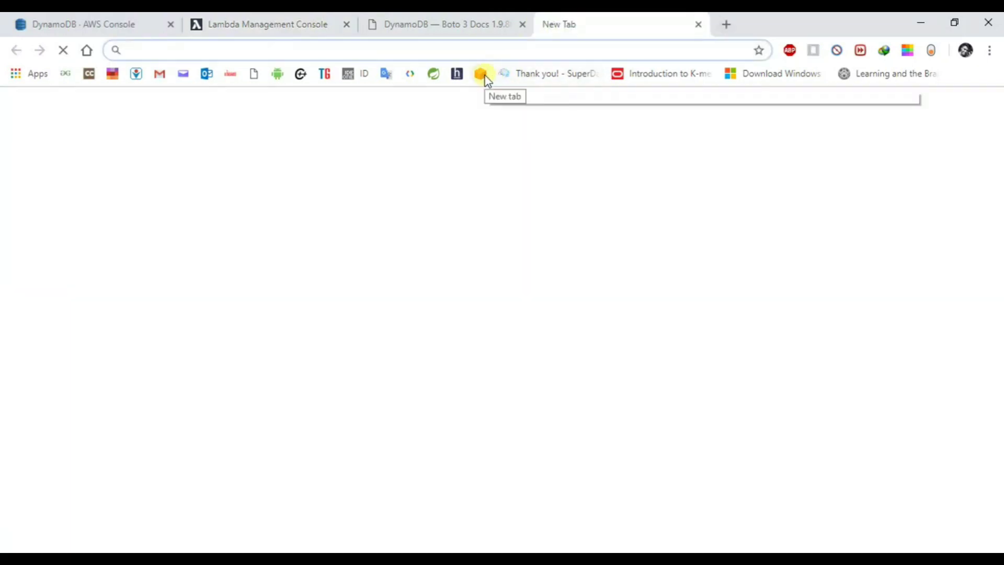
pyautogui.click(480, 73)
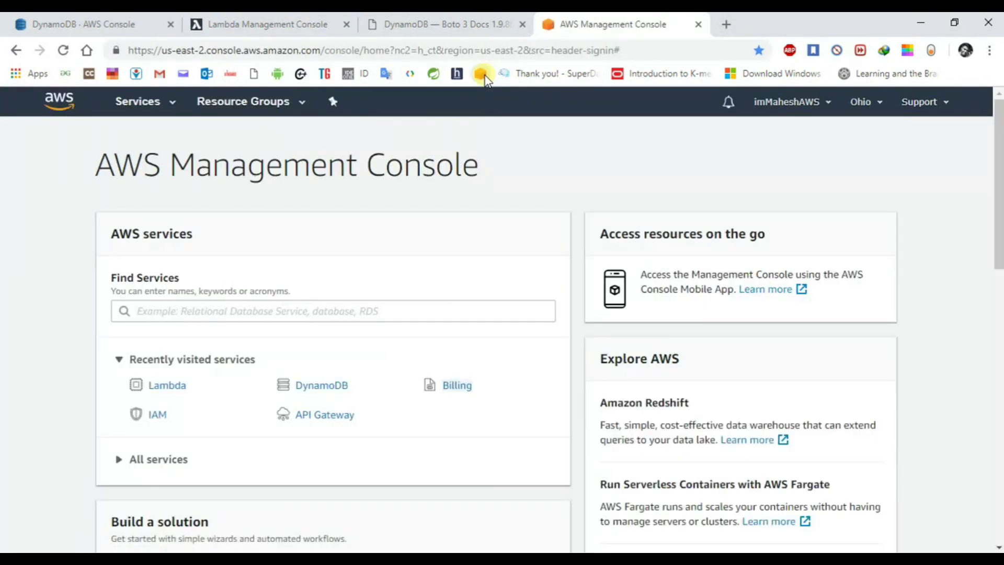
pyautogui.click(160, 105)
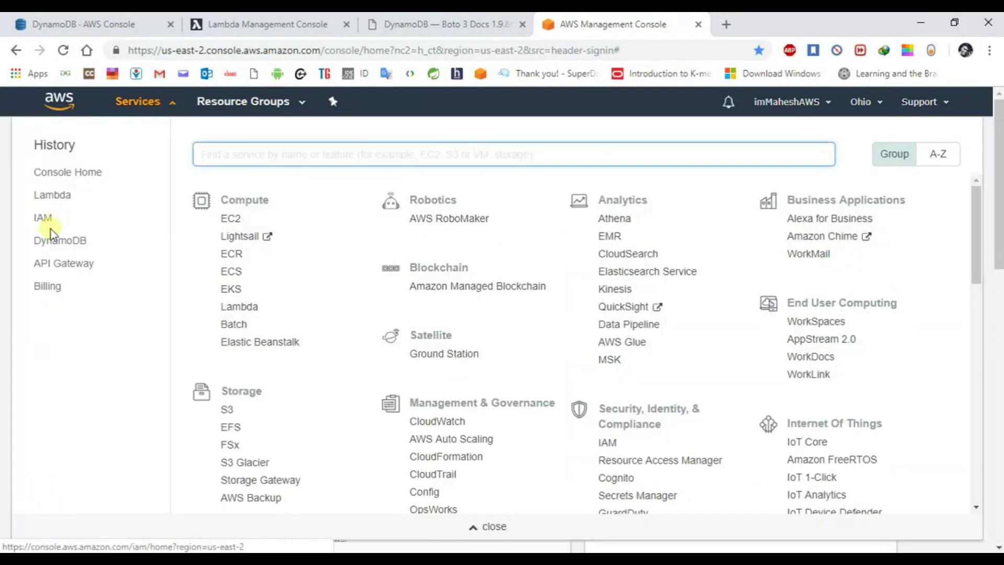
pyautogui.write('api')
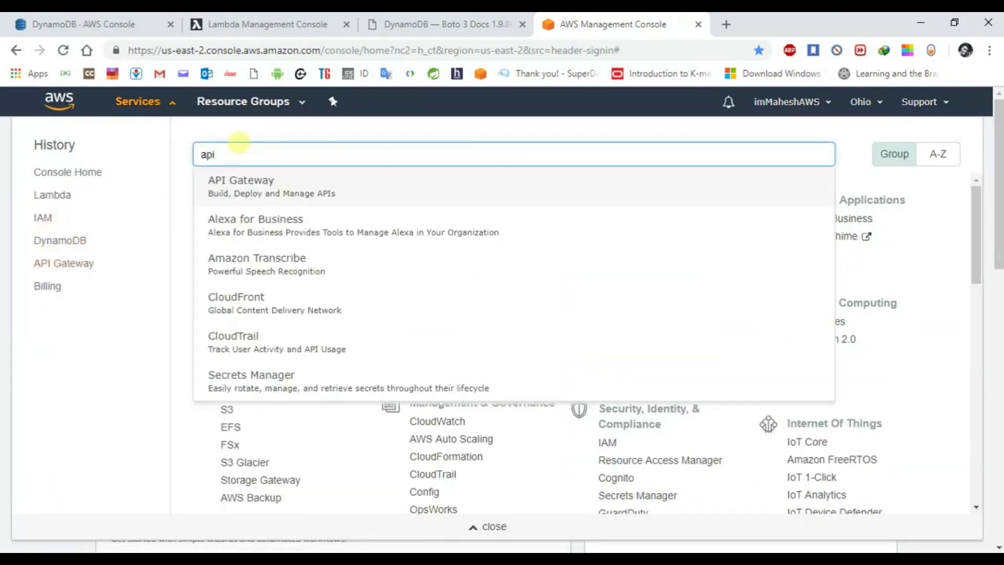
pyautogui.click(240, 186)
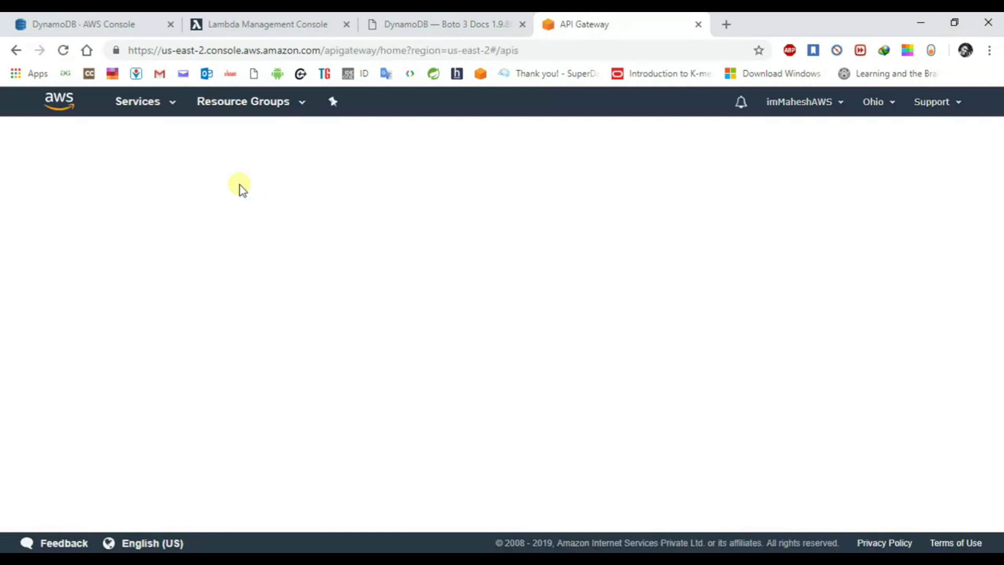
# Create a new REST API named student-api2 with the Regional endpoint type
pyautogui.click(225, 170)
pyautogui.click(291, 220)
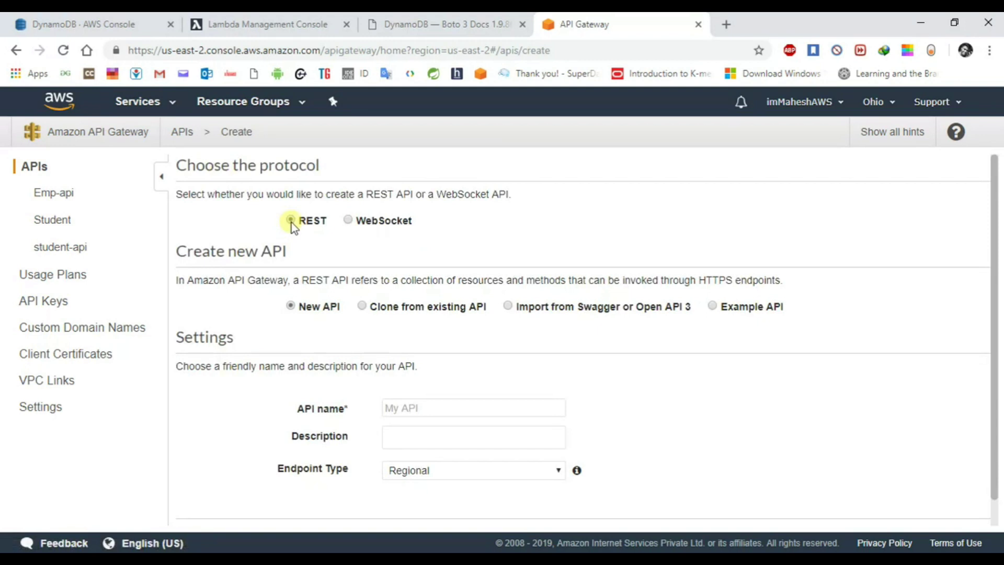
pyautogui.click(425, 402)
pyautogui.write('student-api2')
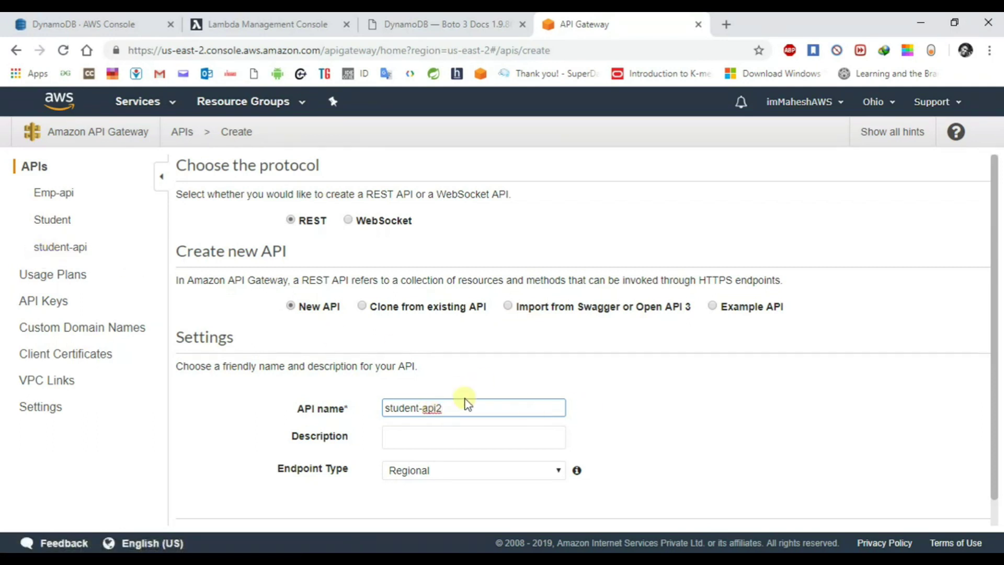
pyautogui.scroll(-1, 463, 398)
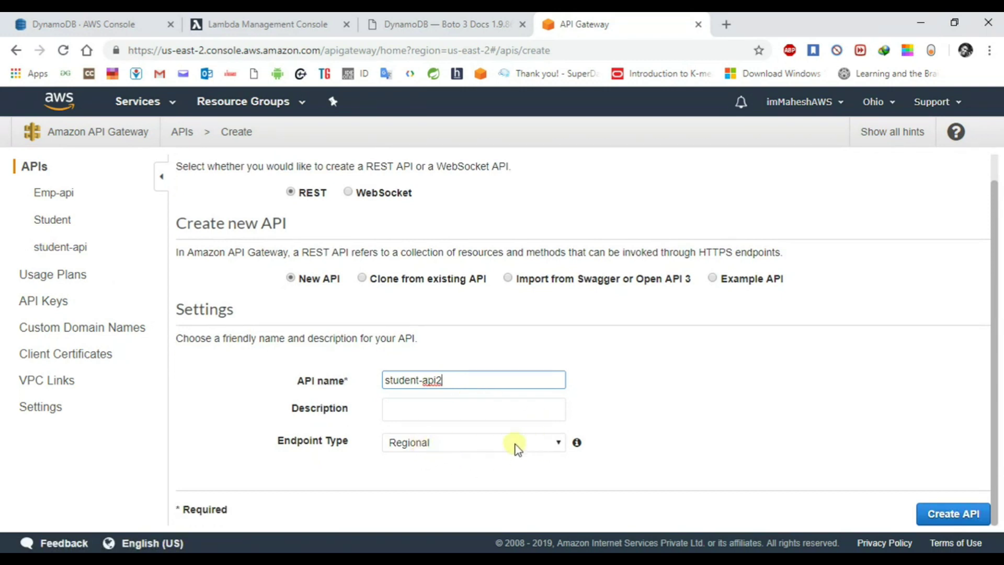
pyautogui.click(957, 516)
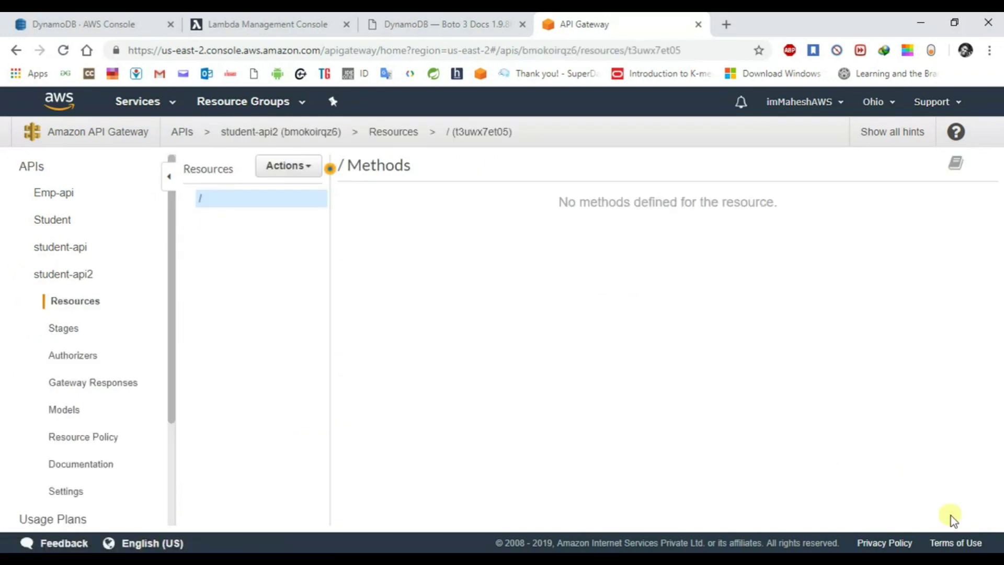
# Create a child resource named student with the path /student under the root of student-api2
pyautogui.click(317, 173)
pyautogui.click(321, 230)
pyautogui.click(640, 248)
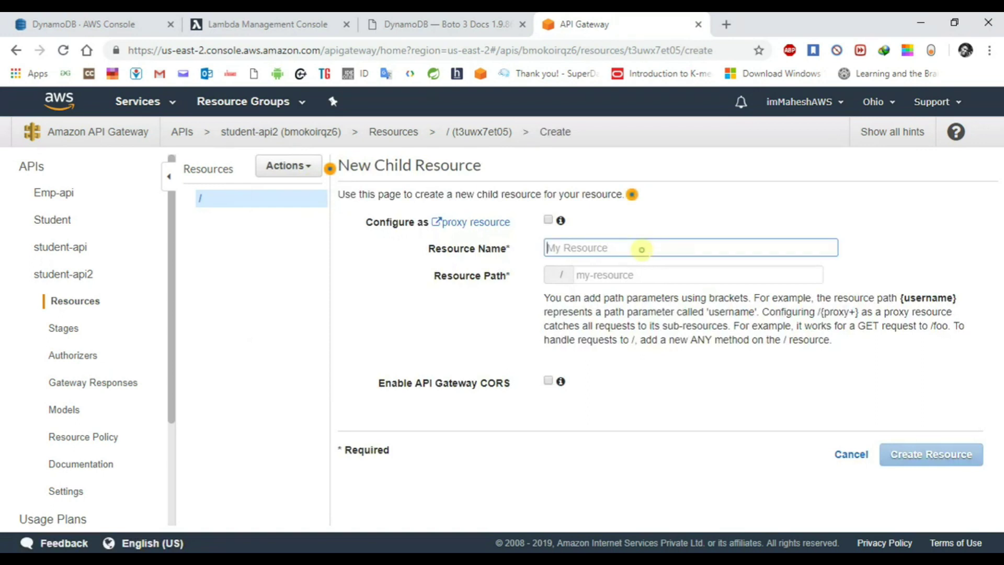
pyautogui.write('student')
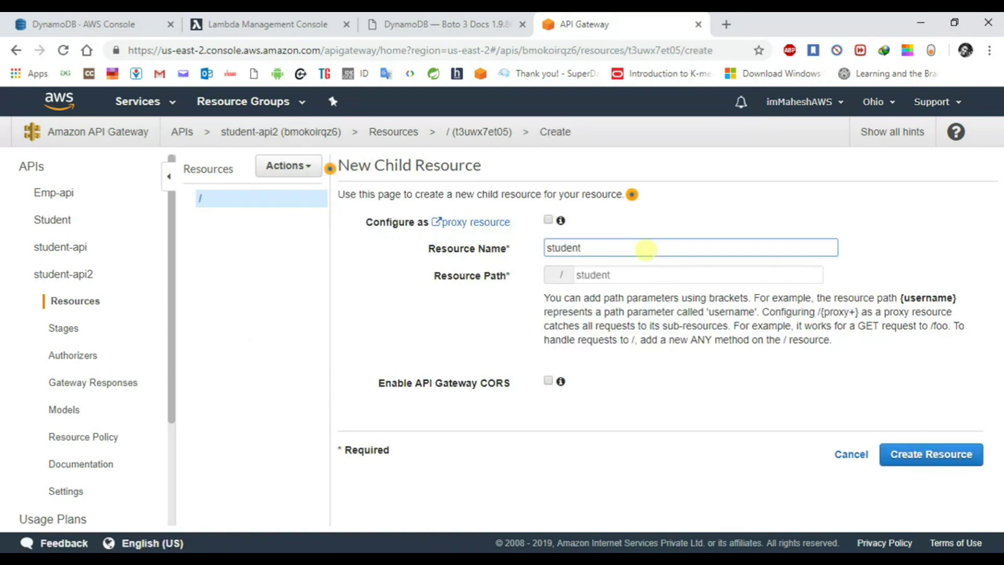
pyautogui.click(938, 452)
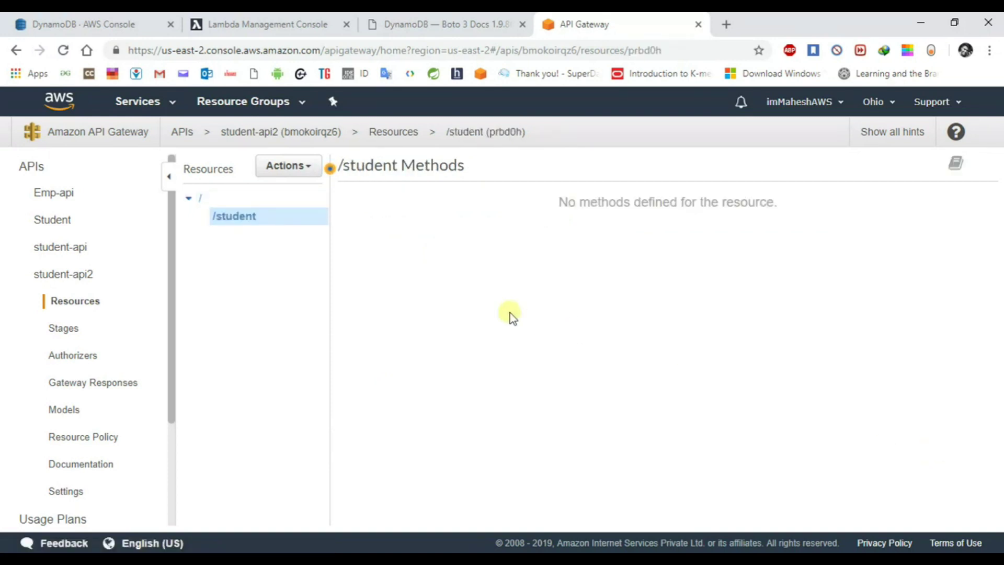
# Delete the student-api2 API, entering its name student-api2 to confirm the deletion
pyautogui.click(310, 173)
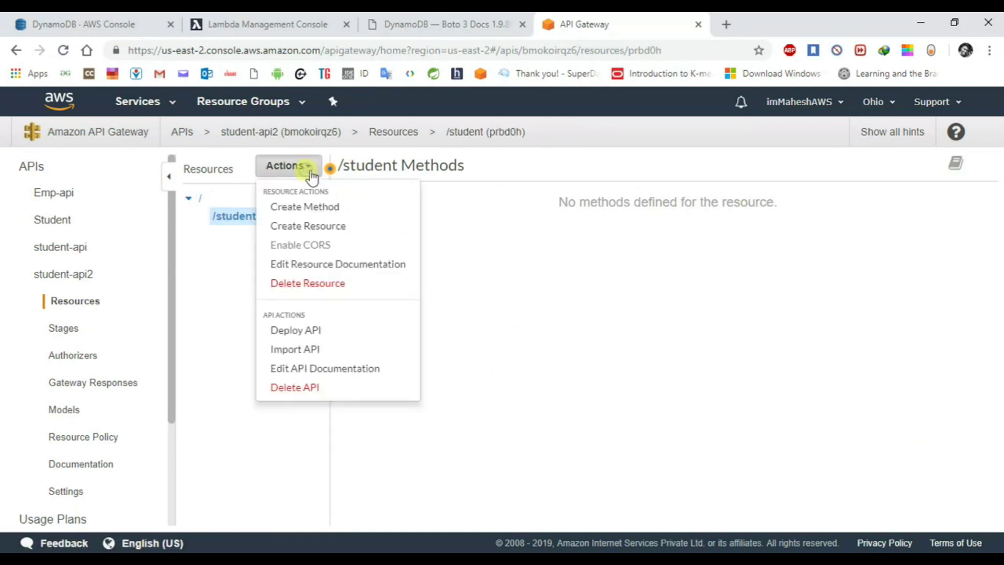
pyautogui.click(211, 289)
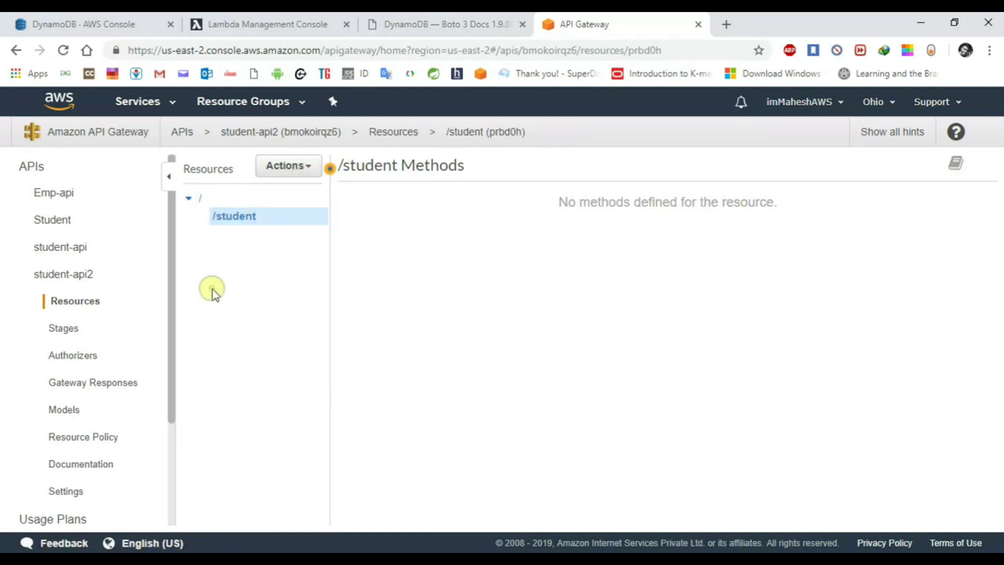
pyautogui.click(309, 170)
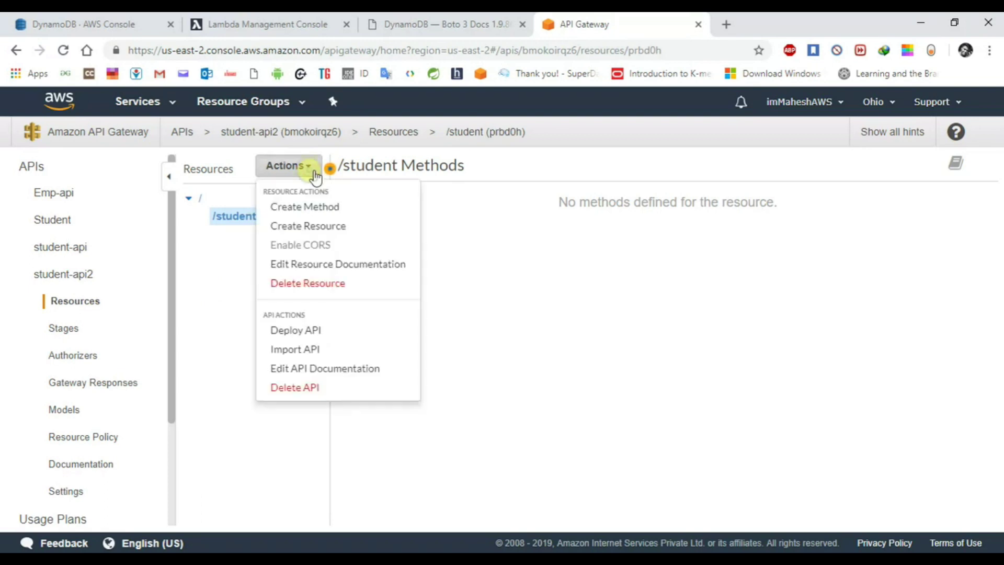
pyautogui.click(311, 388)
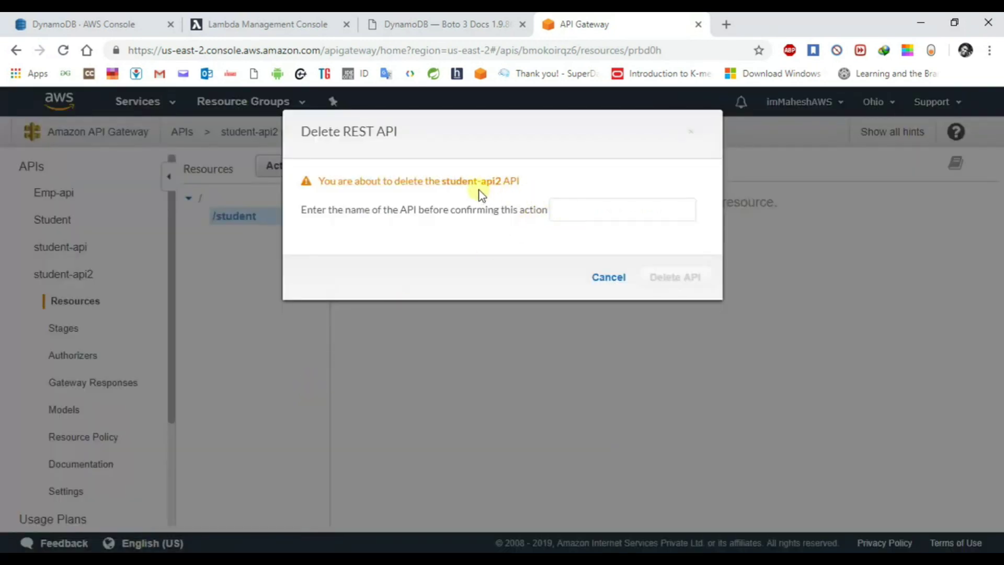
pyautogui.moveTo(443, 181); pyautogui.dragTo(496, 182)
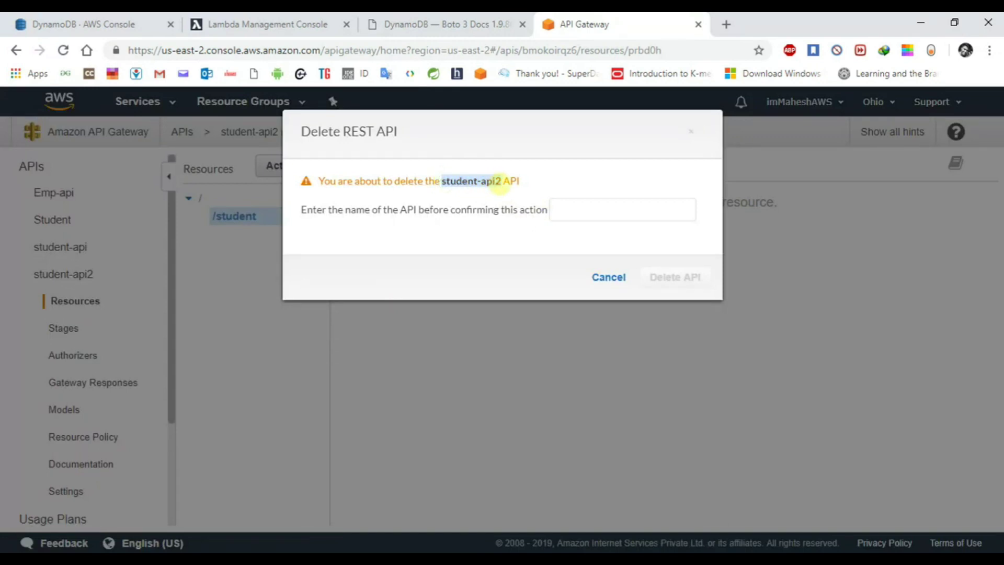
pyautogui.click(601, 210)
pyautogui.write('student-api2')
pyautogui.click(683, 273)
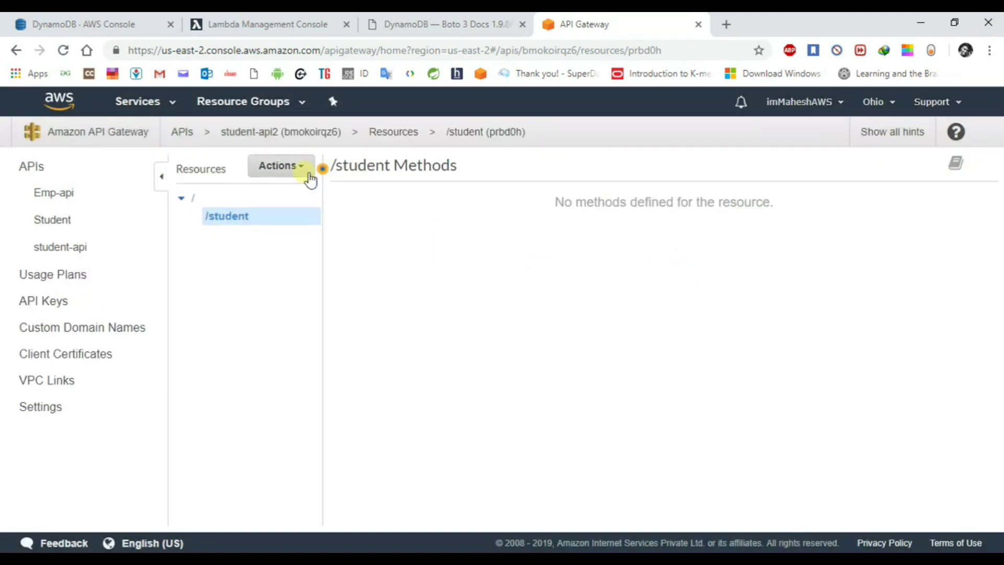
# Create a new REST API named student-api2 with the Regional endpoint type again
pyautogui.click(240, 165)
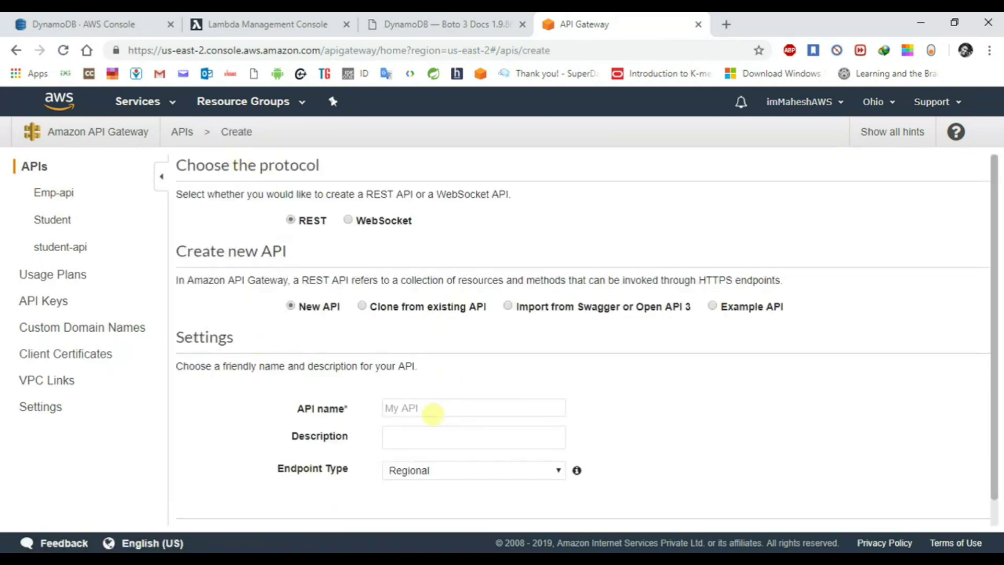
pyautogui.click(432, 410)
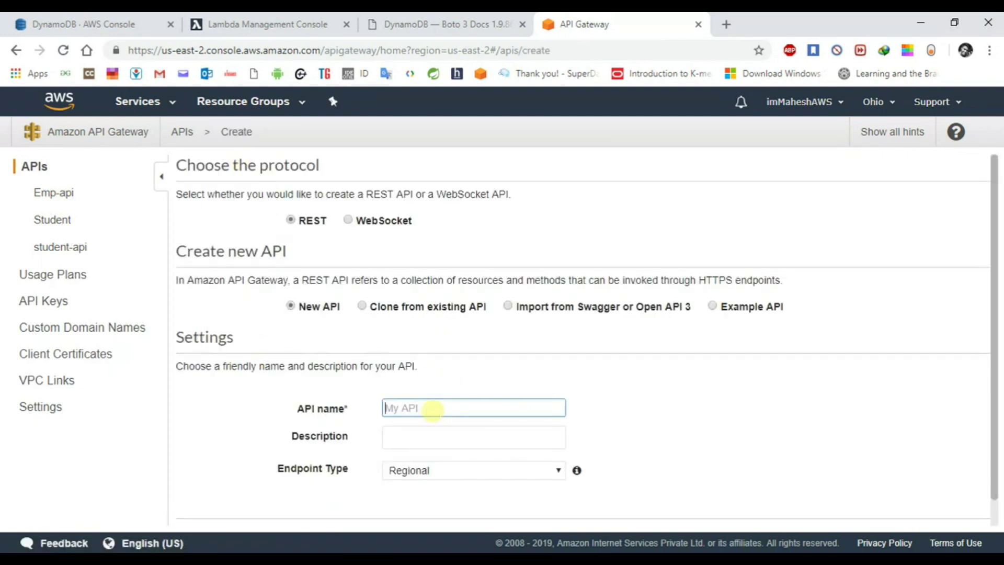
pyautogui.write('st')
pyautogui.scroll(-1, 700, 381)
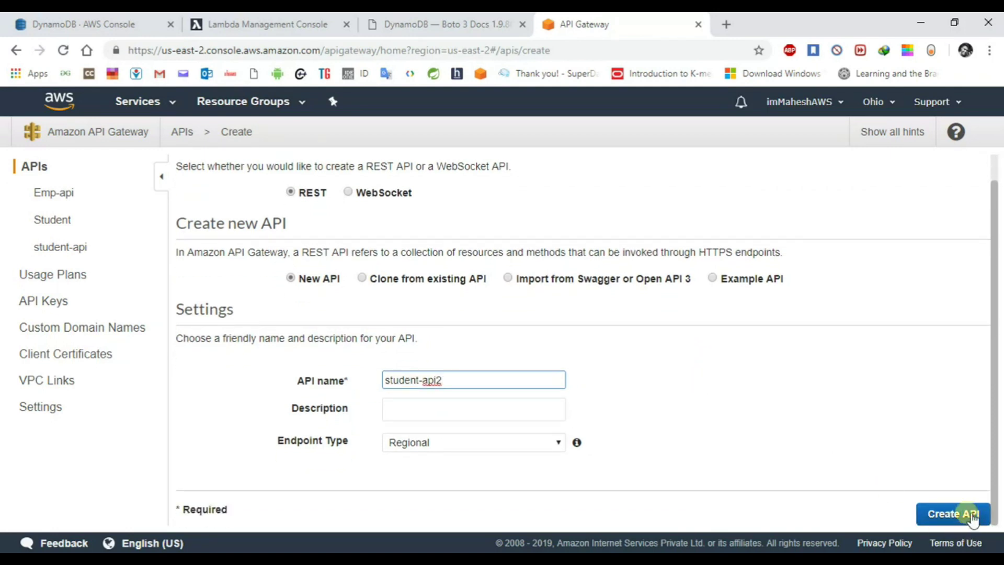
pyautogui.click(971, 518)
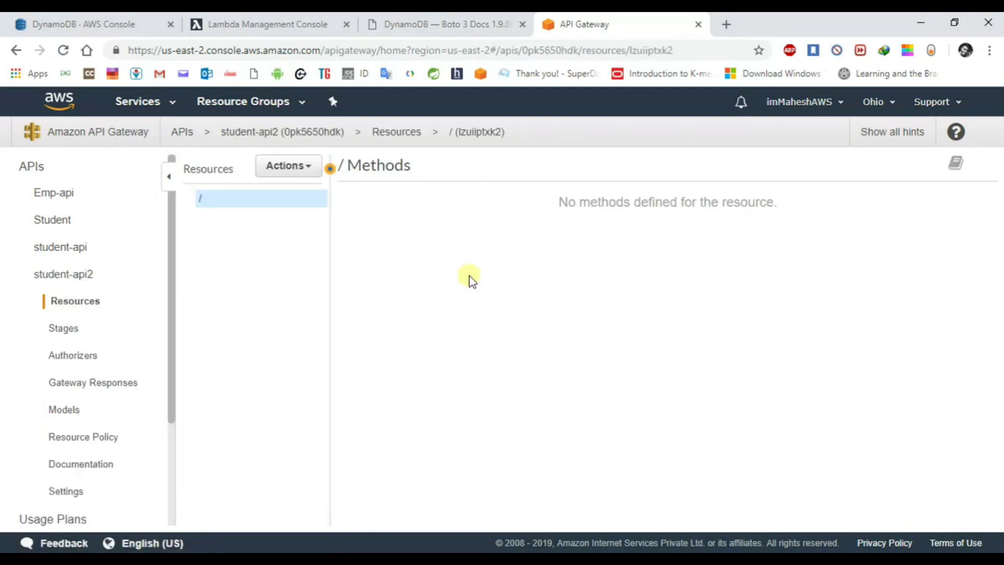
# Add a child resource named student with the path /student under the root of the new student-api2
pyautogui.click(303, 171)
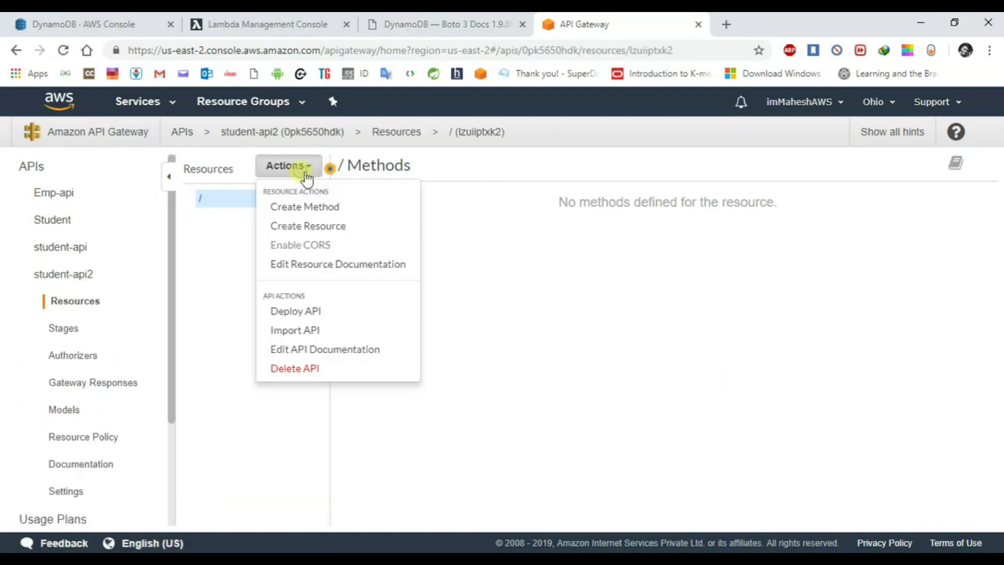
pyautogui.click(314, 225)
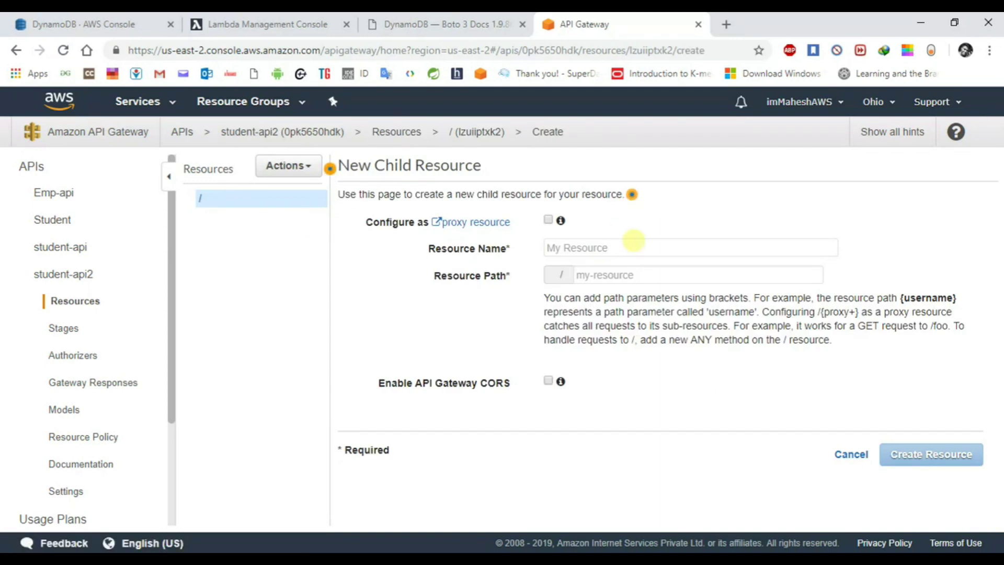
pyautogui.click(633, 243)
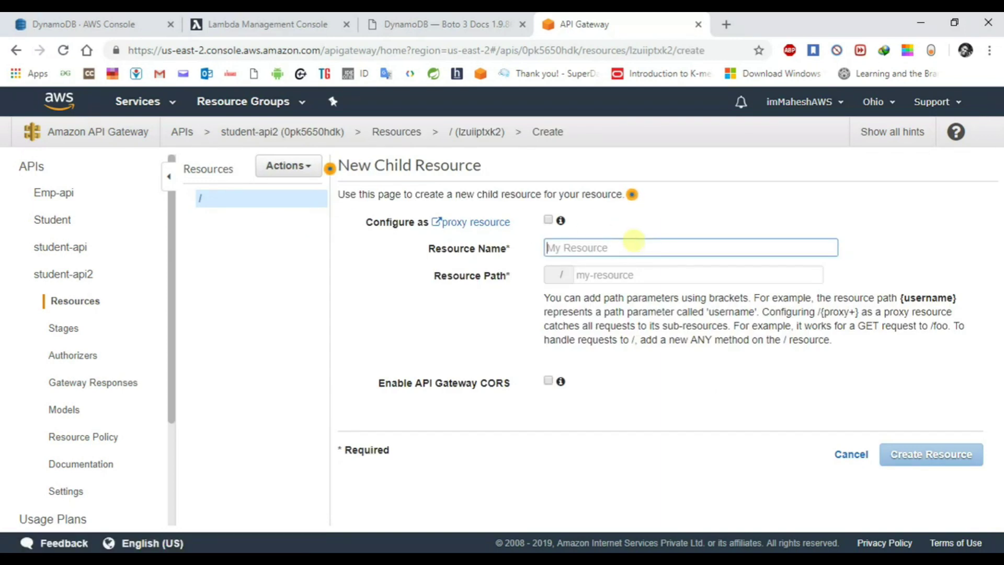
pyautogui.write('student')
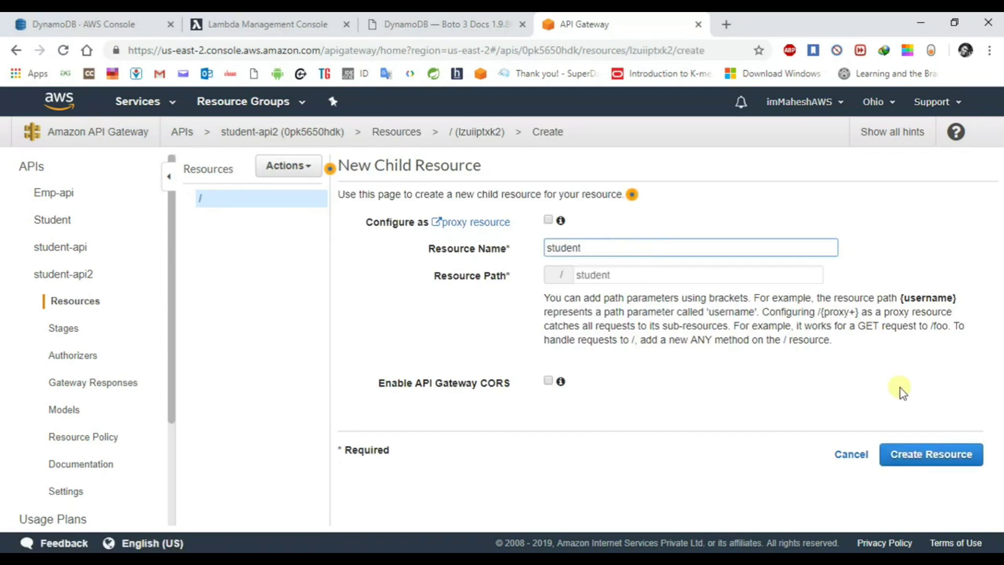
pyautogui.click(921, 459)
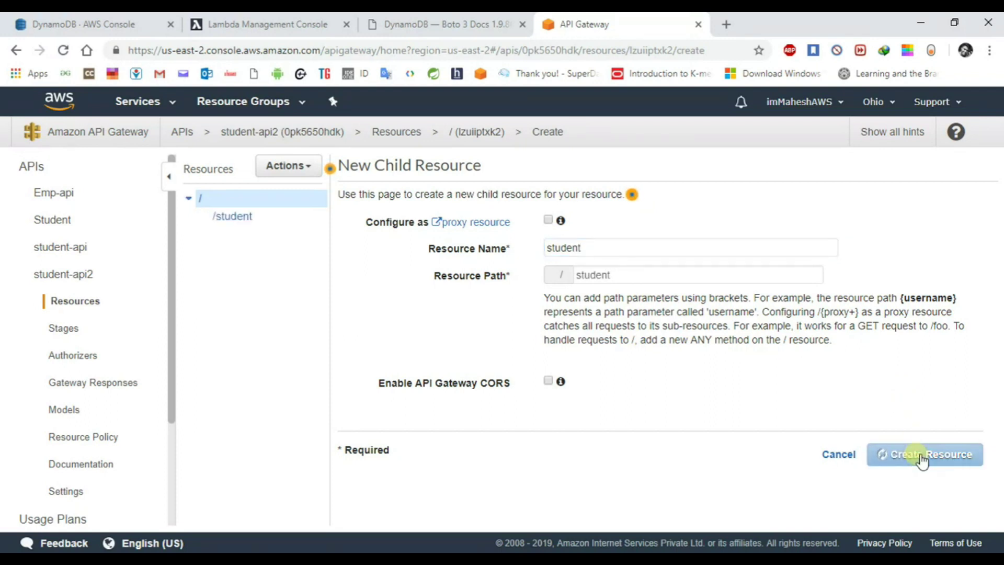
# Create a POST method on the /student resource
pyautogui.click(309, 165)
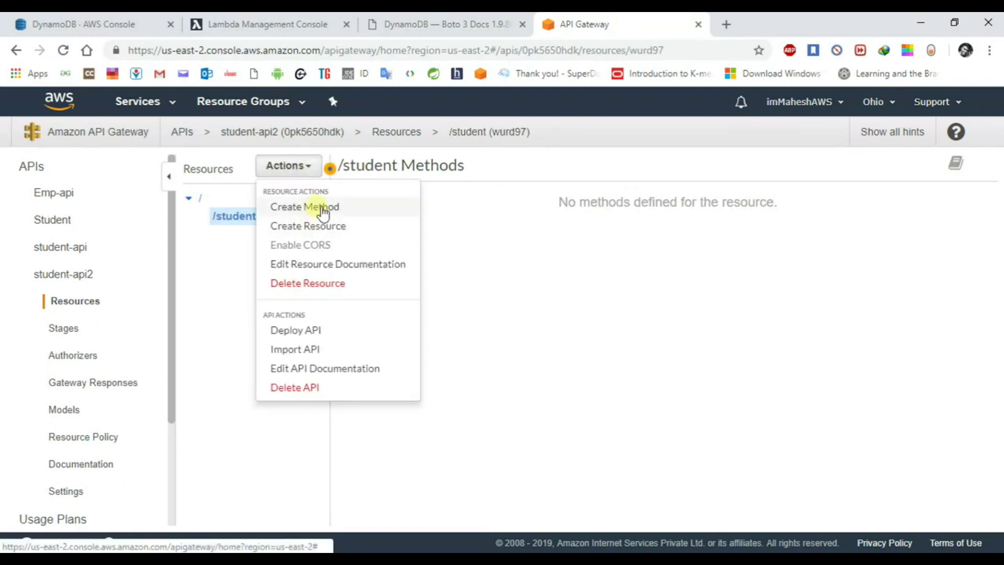
pyautogui.click(320, 207)
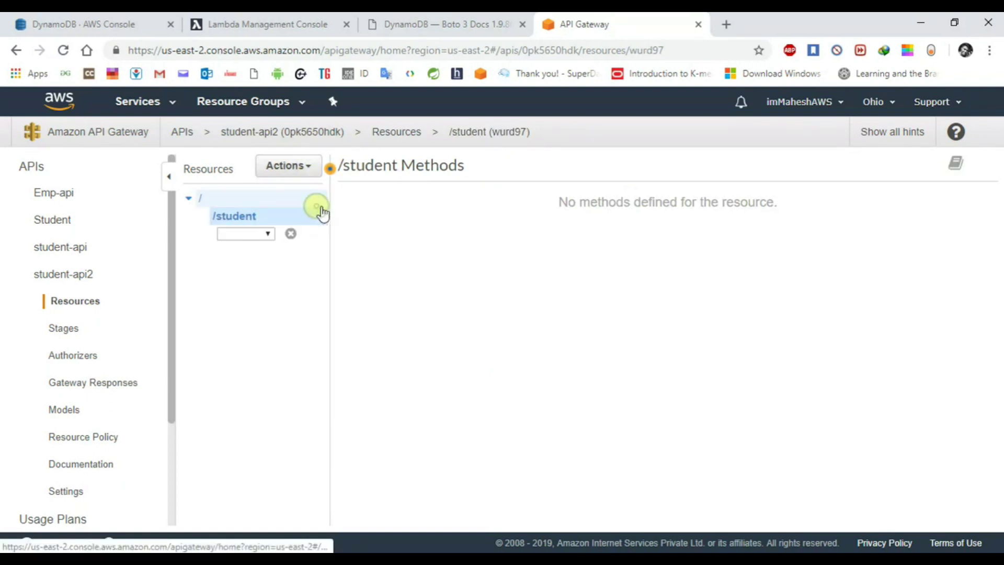
pyautogui.click(264, 234)
pyautogui.click(255, 325)
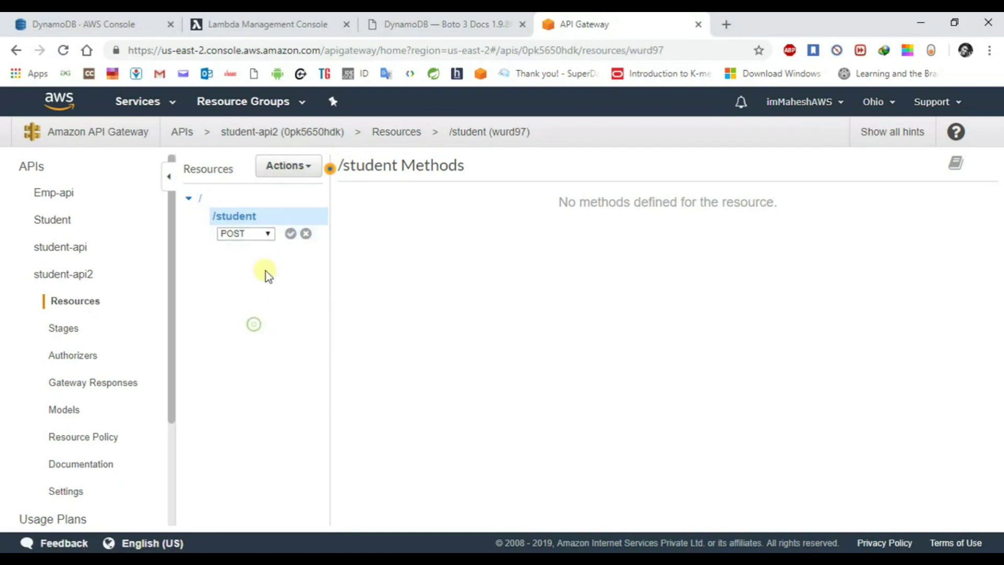
pyautogui.click(291, 232)
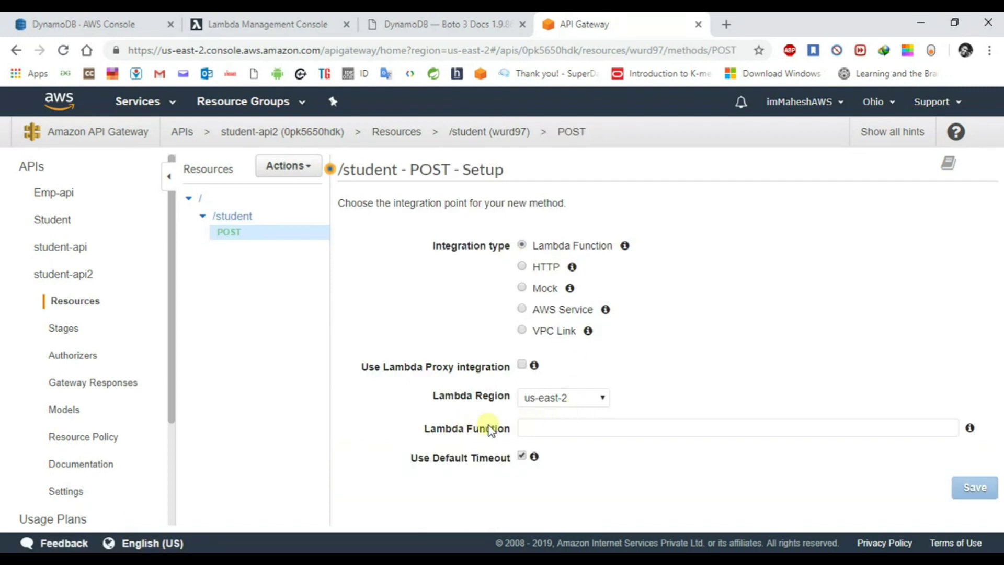
# Integrate the /student POST method with the studentLambda function in us-east-2 and grant API Gateway permission to invoke it
pyautogui.click(618, 428)
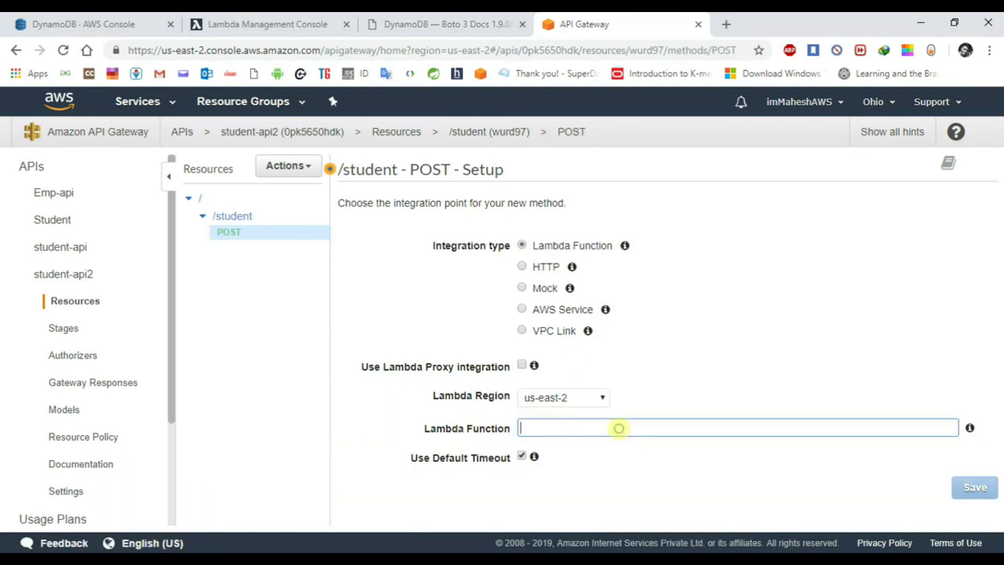
pyautogui.click(269, 24)
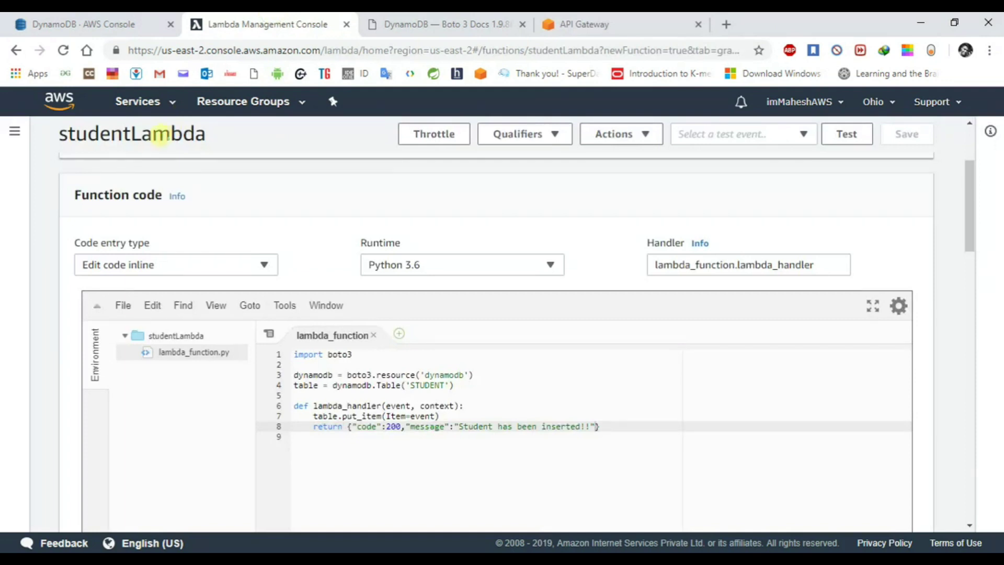
pyautogui.doubleClick(146, 138)
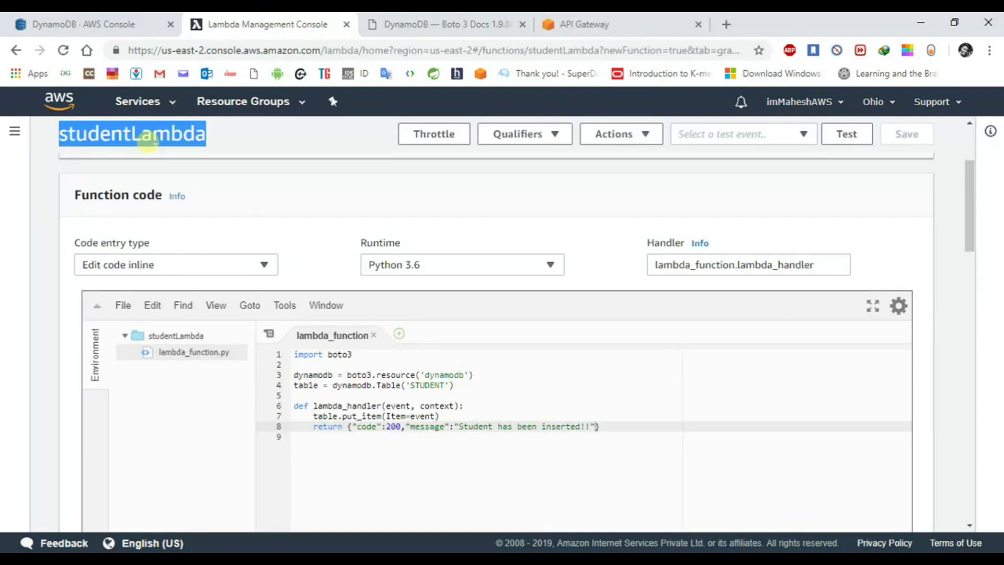
pyautogui.click(577, 25)
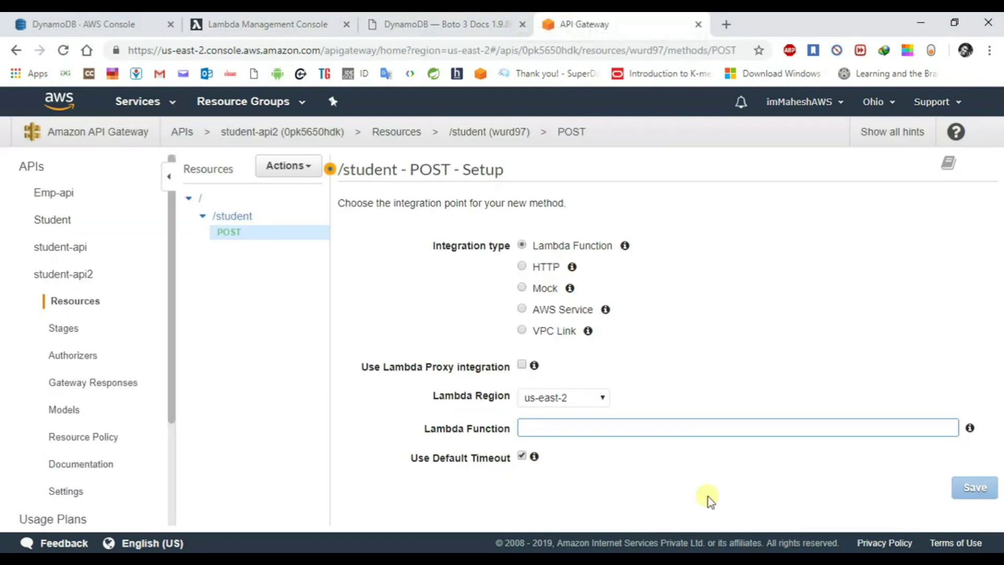
pyautogui.write('s')
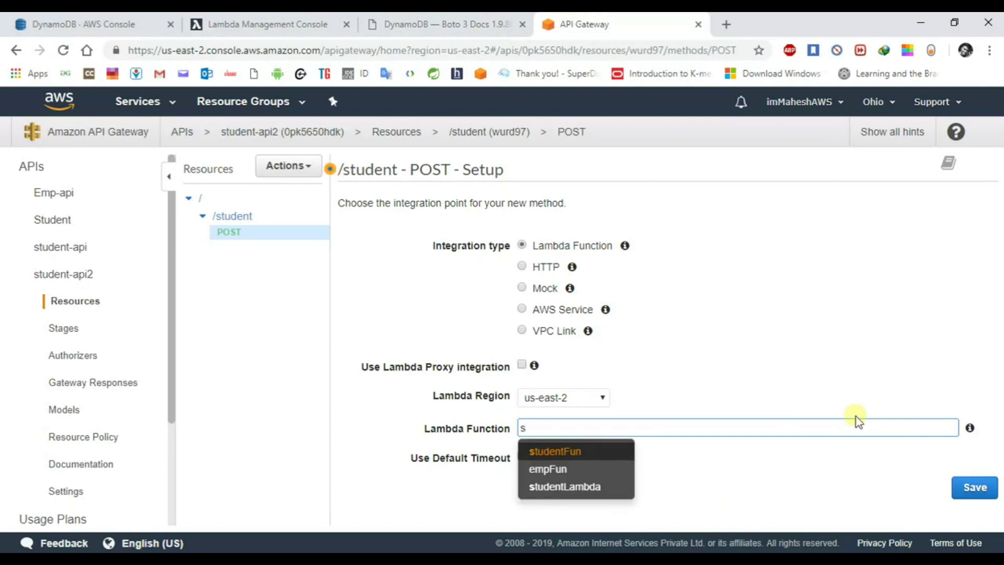
pyautogui.press('Down')
pyautogui.press('Down')
pyautogui.press('Return')
pyautogui.click(975, 487)
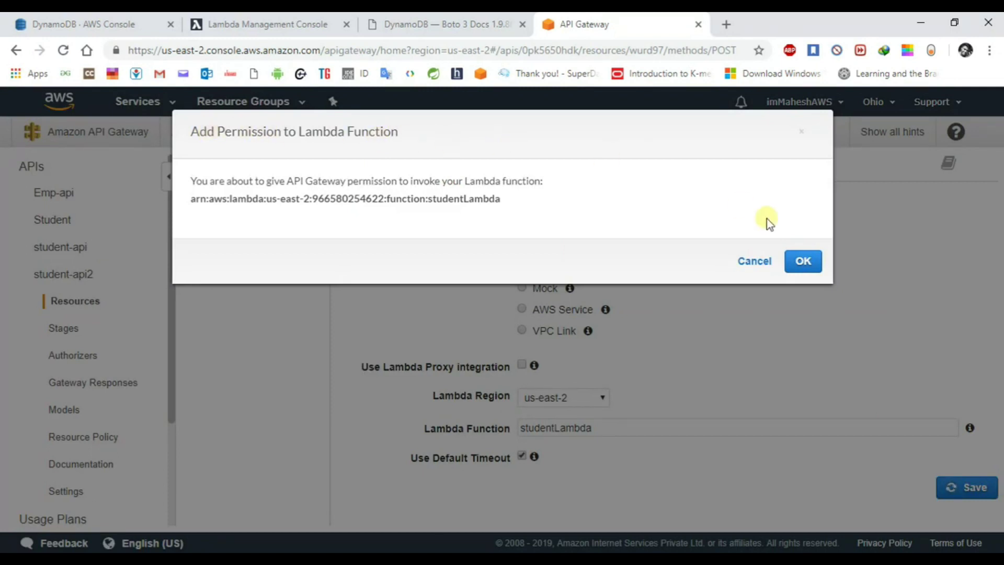
pyautogui.click(801, 259)
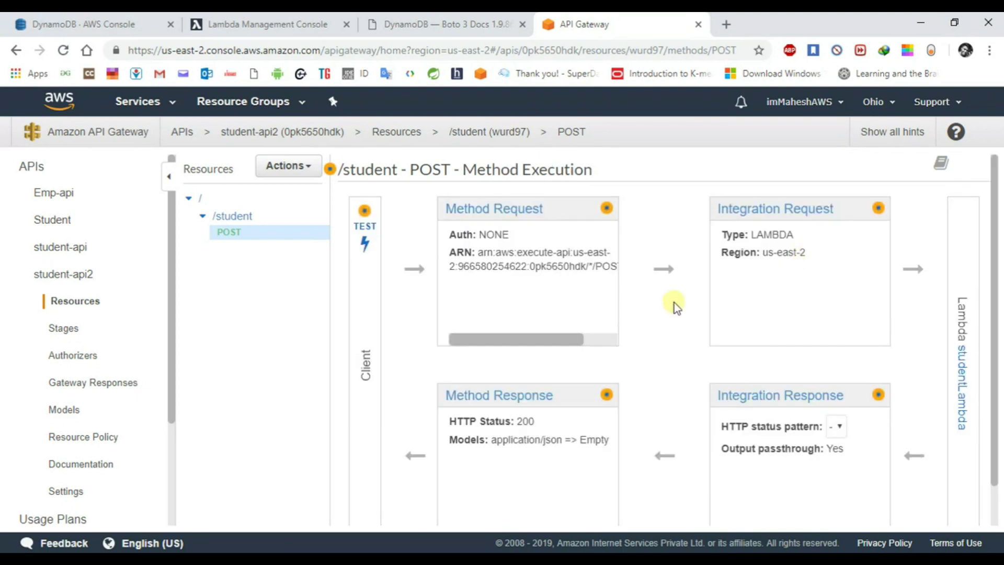
# Review the POST method's execution flow and open its linked studentLambda function to examine the code
pyautogui.scroll(-1, 674, 302)
pyautogui.scroll(1, 673, 302)
pyautogui.scroll(-1, 674, 302)
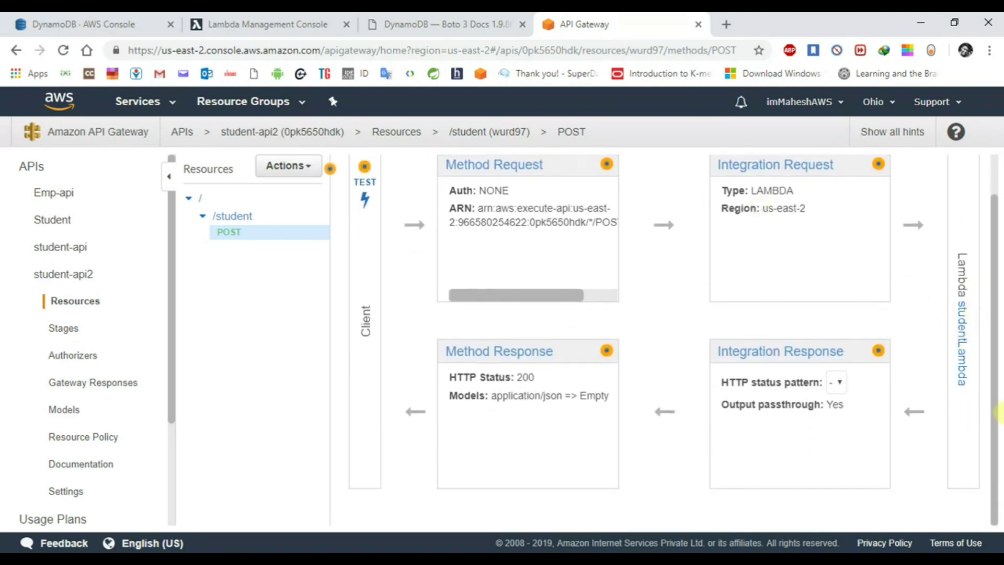
pyautogui.click(962, 353)
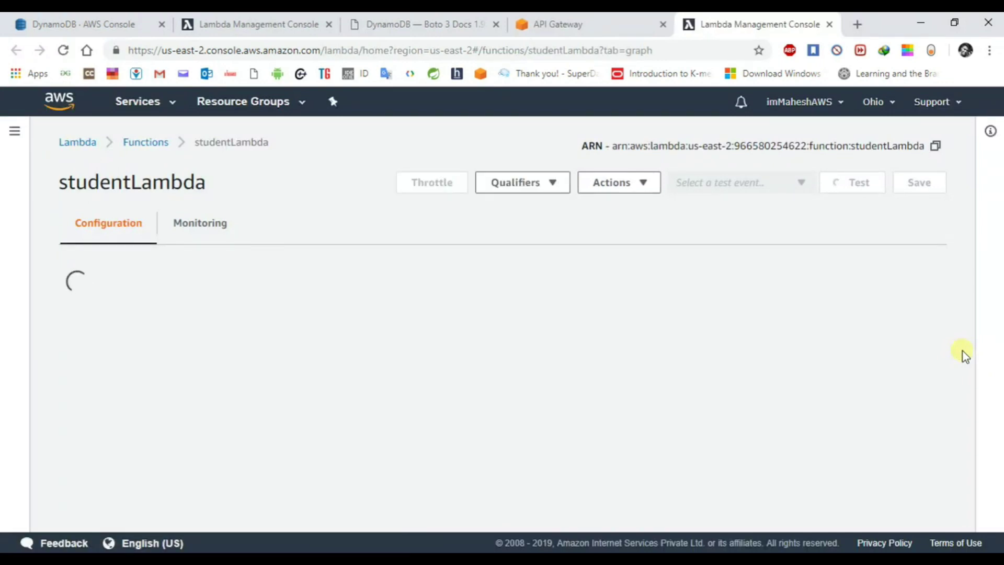
pyautogui.scroll(-5, 752, 357)
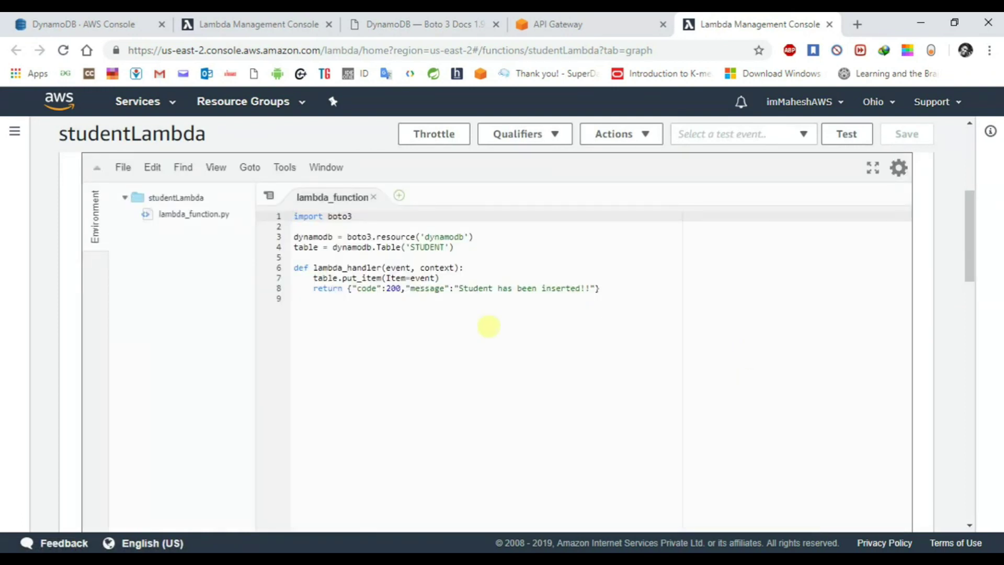
# Return to API Gateway, open the test for the /student POST method and start a JSON object in its request body
pyautogui.click(590, 20)
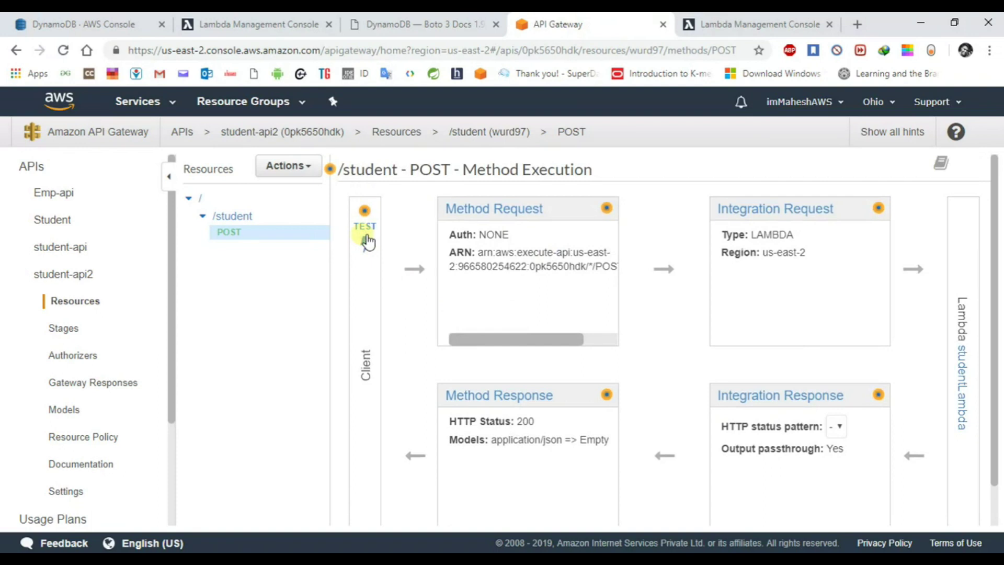
pyautogui.click(367, 242)
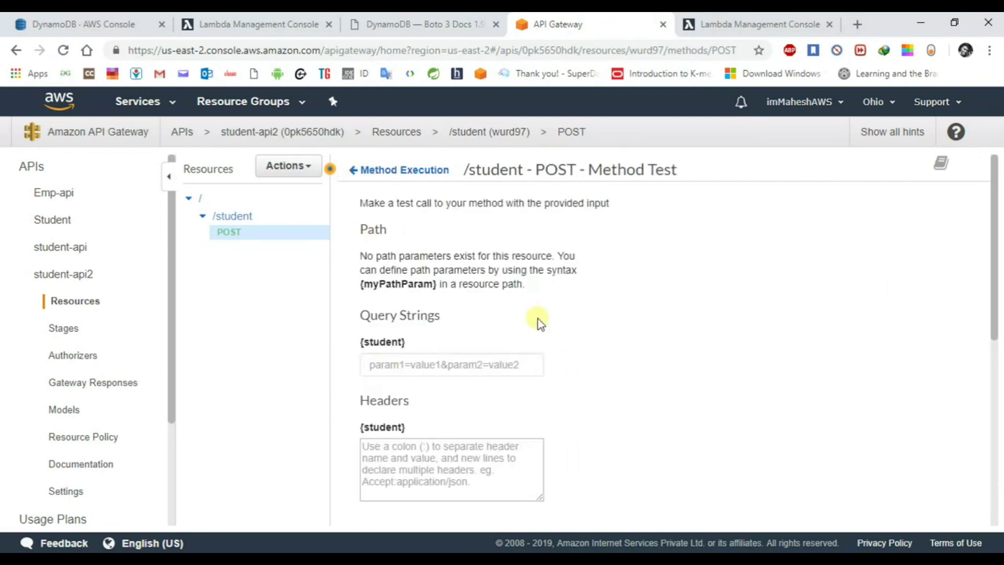
pyautogui.scroll(-10, 537, 319)
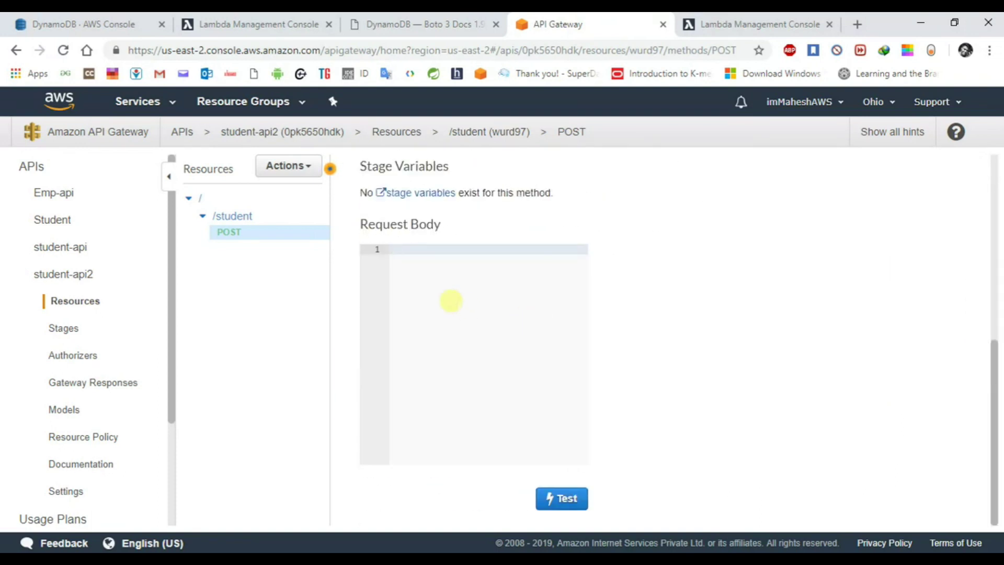
pyautogui.write('{')
pyautogui.press('Return')
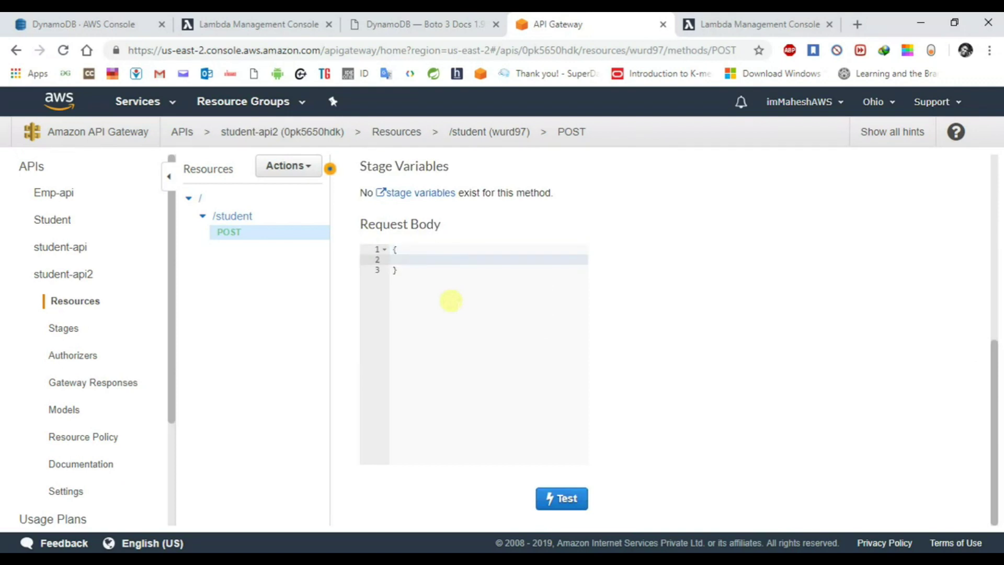
# Copy the partition key name Student_id from the STUDENT table details and add it to the request body with a student ID value
pyautogui.click(83, 24)
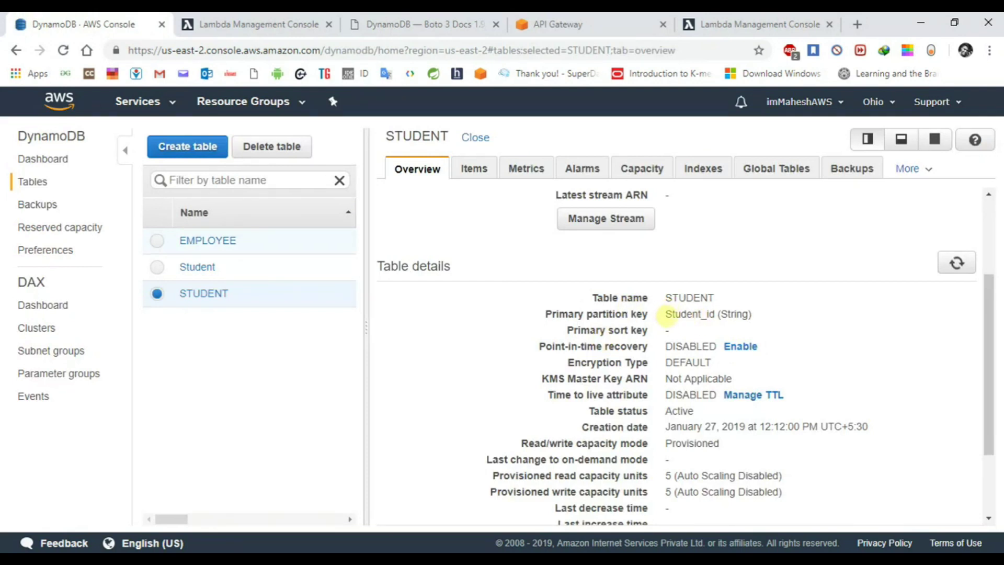
pyautogui.moveTo(667, 314); pyautogui.dragTo(715, 313)
pyautogui.hotkey('ctrl', 'c')
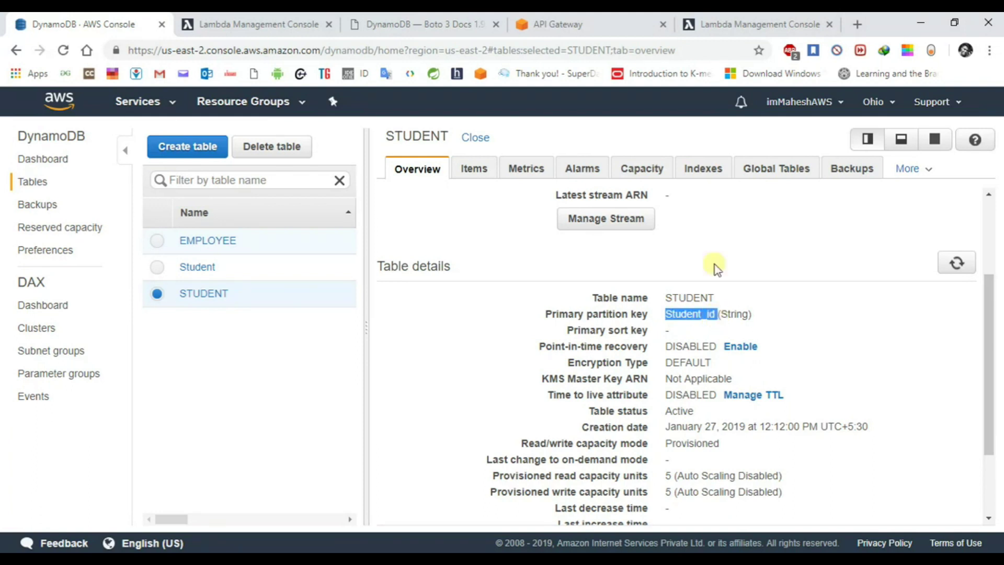
pyautogui.click(551, 26)
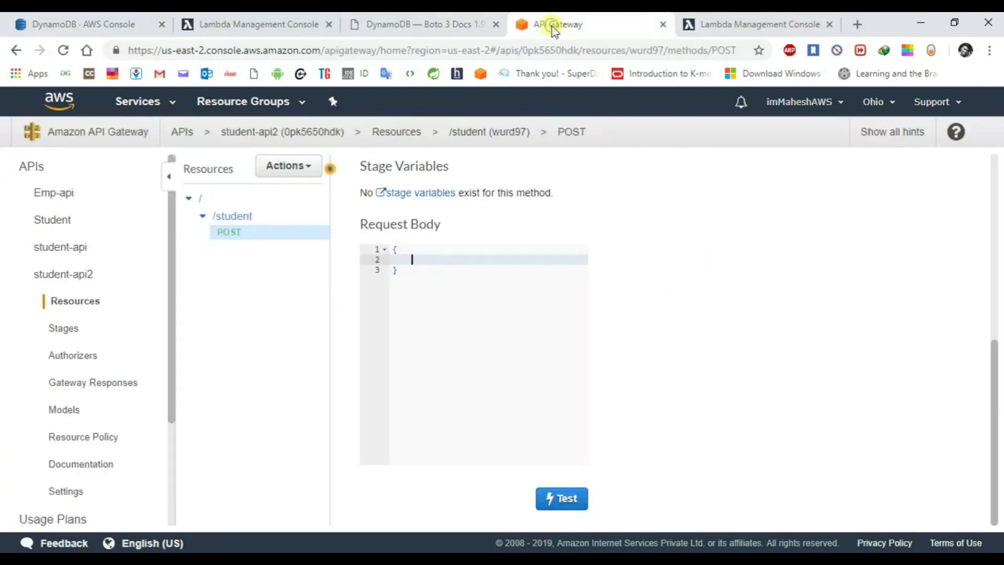
pyautogui.hotkey('ctrl', 'v')
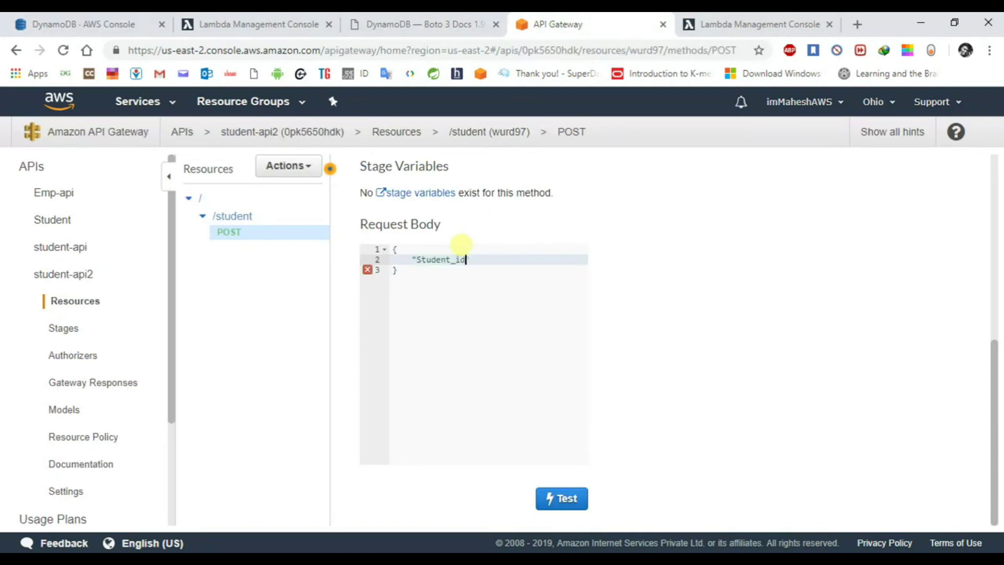
pyautogui.write(':"S101",')
pyautogui.press('Return')
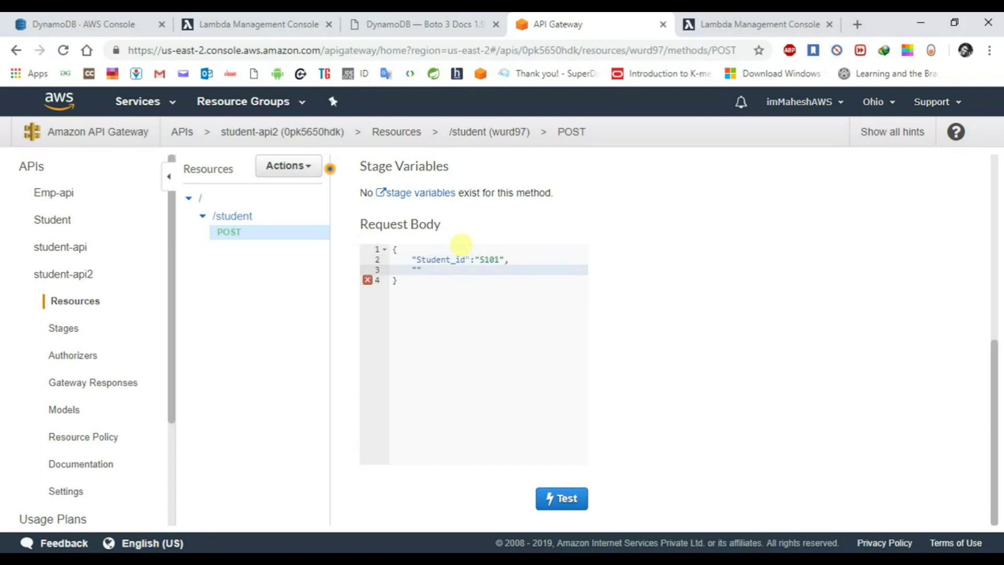
# Add Student_name with a student's name and Location "Bihar" to the request body, and run the POST method test
pyautogui.write('"Student_name":"')
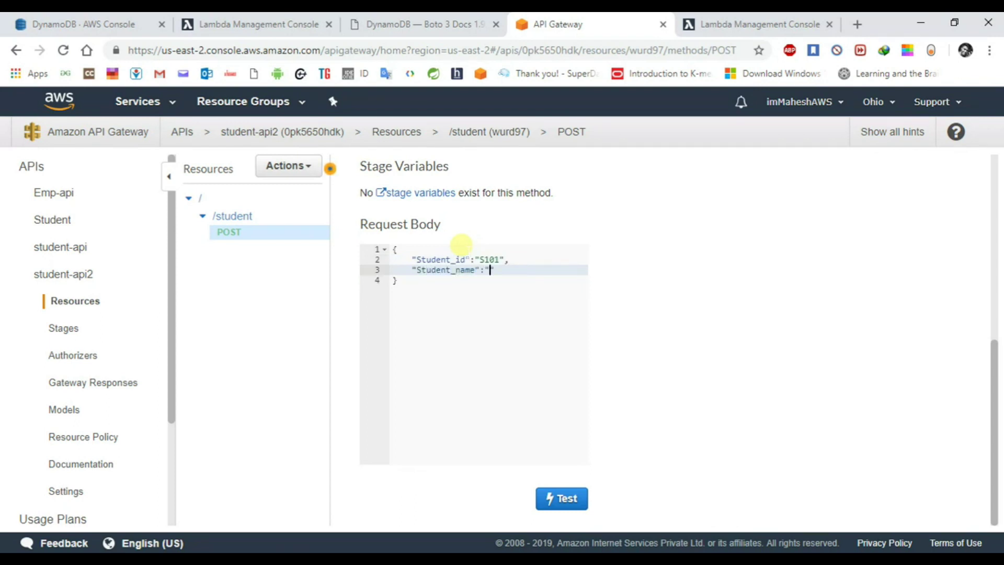
pyautogui.write('Anuj",')
pyautogui.press('Return')
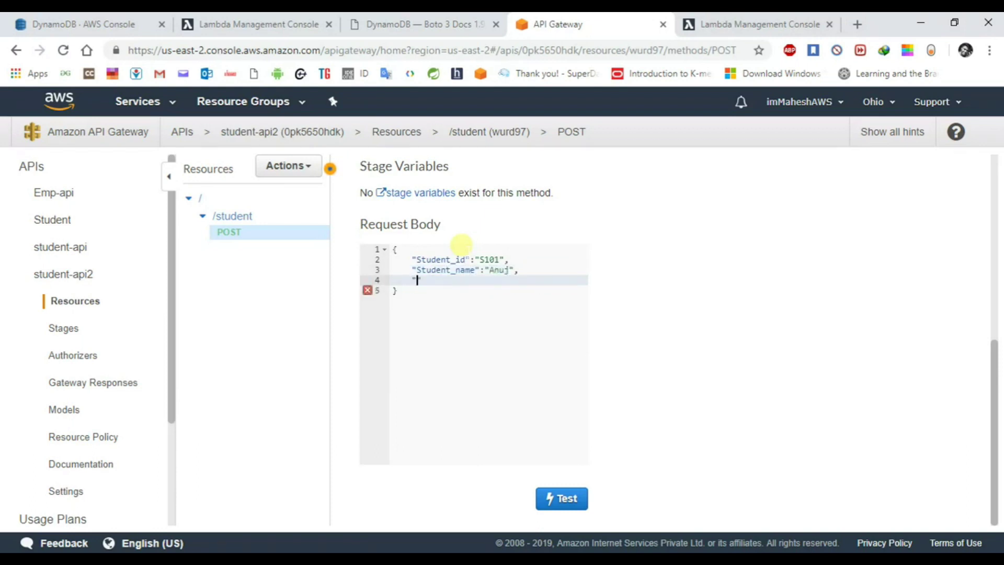
pyautogui.write('"Location":""')
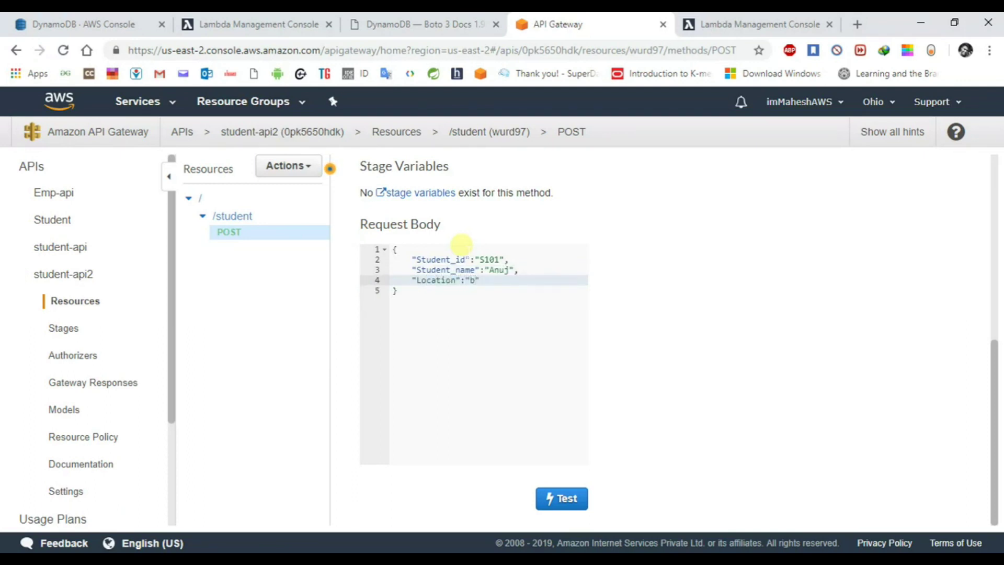
pyautogui.write('Bihar')
pyautogui.click(565, 498)
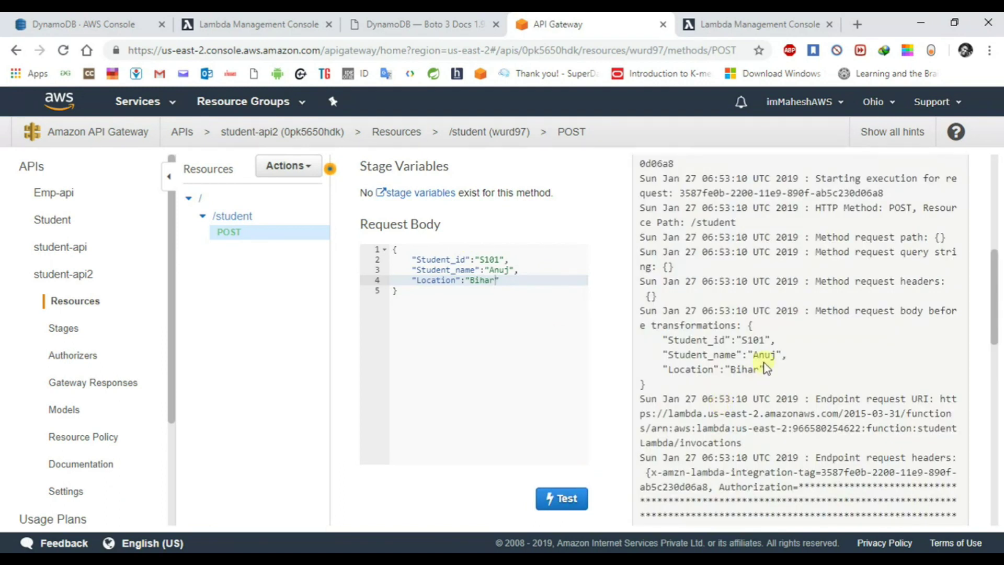
# Review the test's response body and check the STUDENT table's items in DynamoDB for the inserted record
pyautogui.scroll(5, 765, 360)
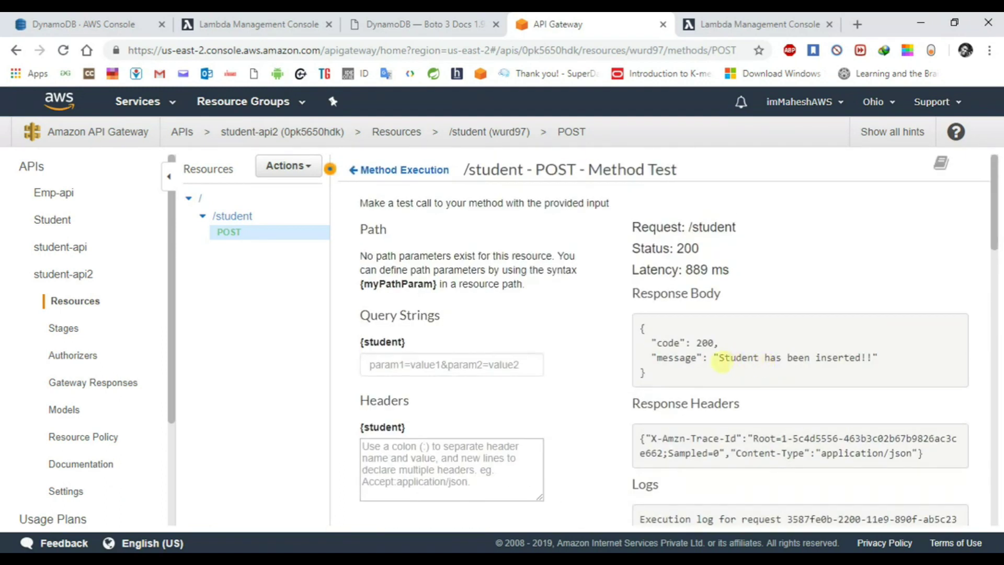
pyautogui.moveTo(719, 359); pyautogui.dragTo(848, 377)
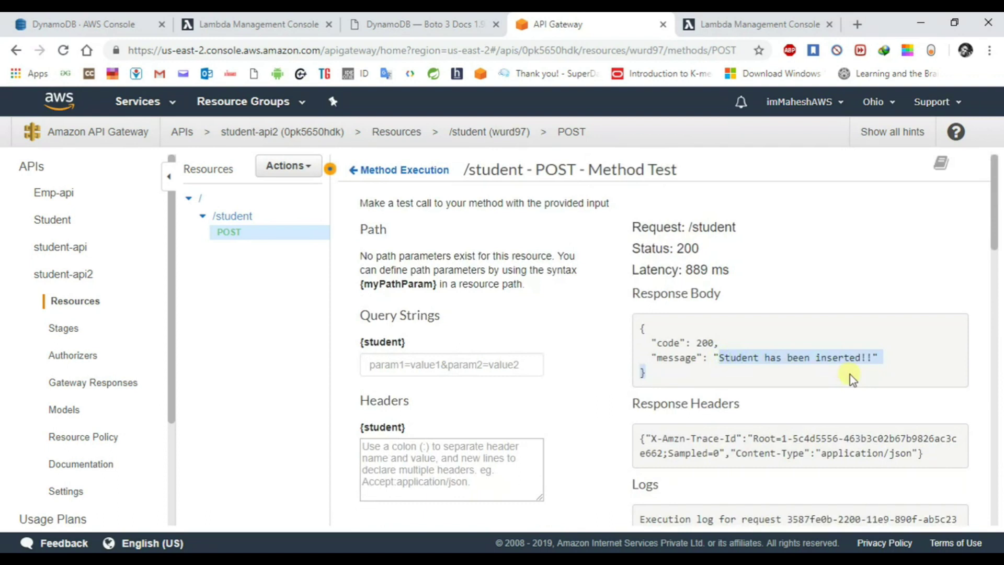
pyautogui.click(609, 335)
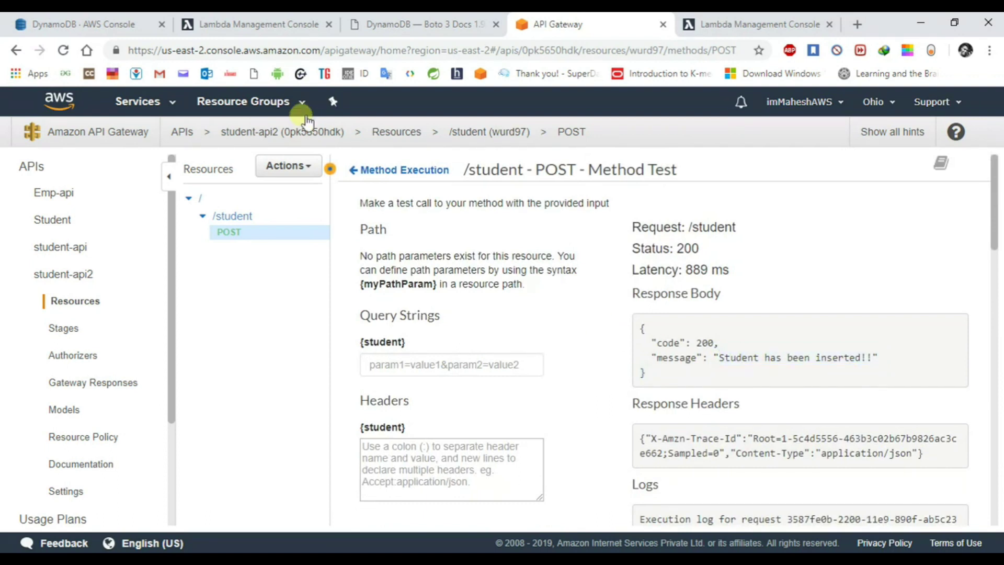
pyautogui.click(96, 21)
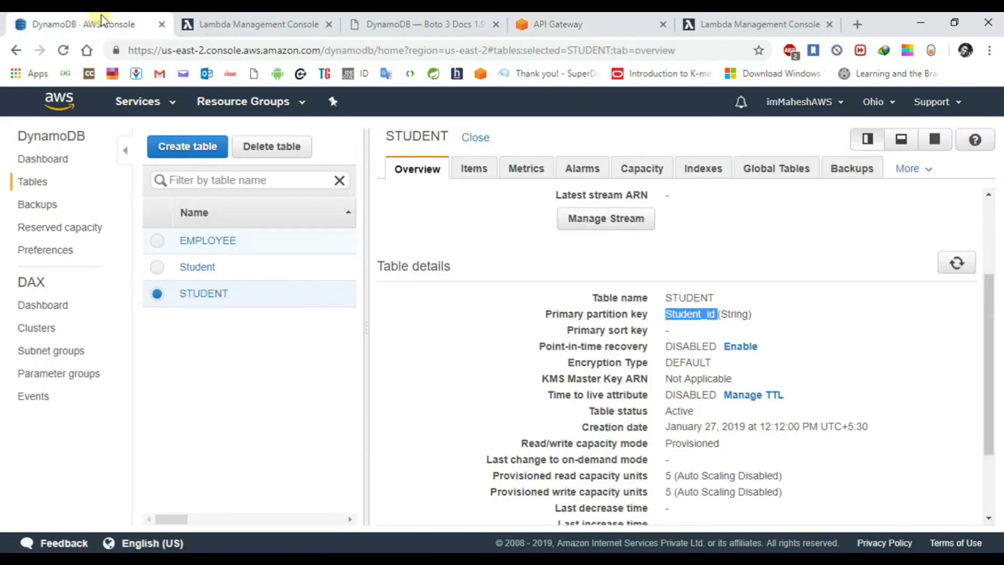
pyautogui.click(477, 173)
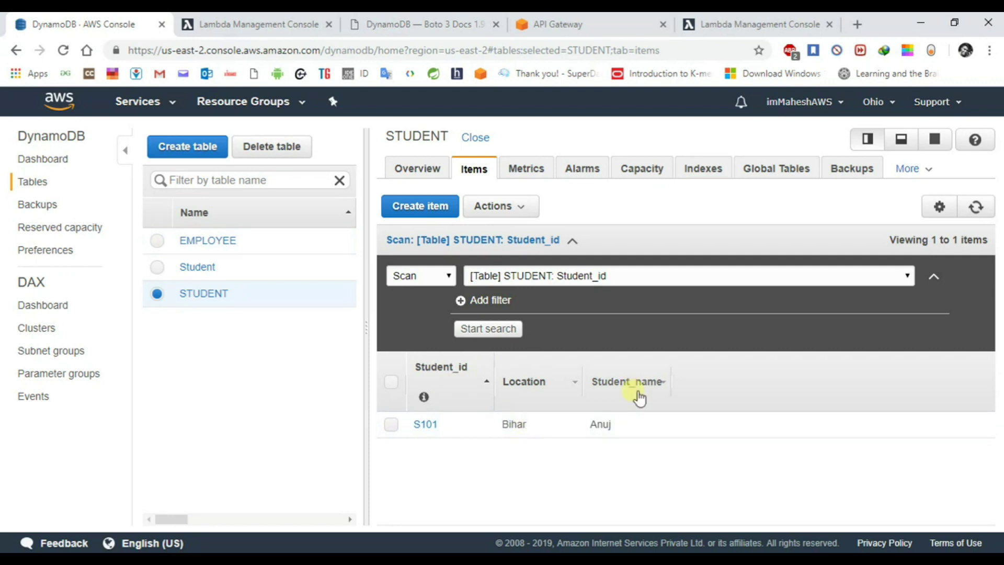
pyautogui.moveTo(601, 431)
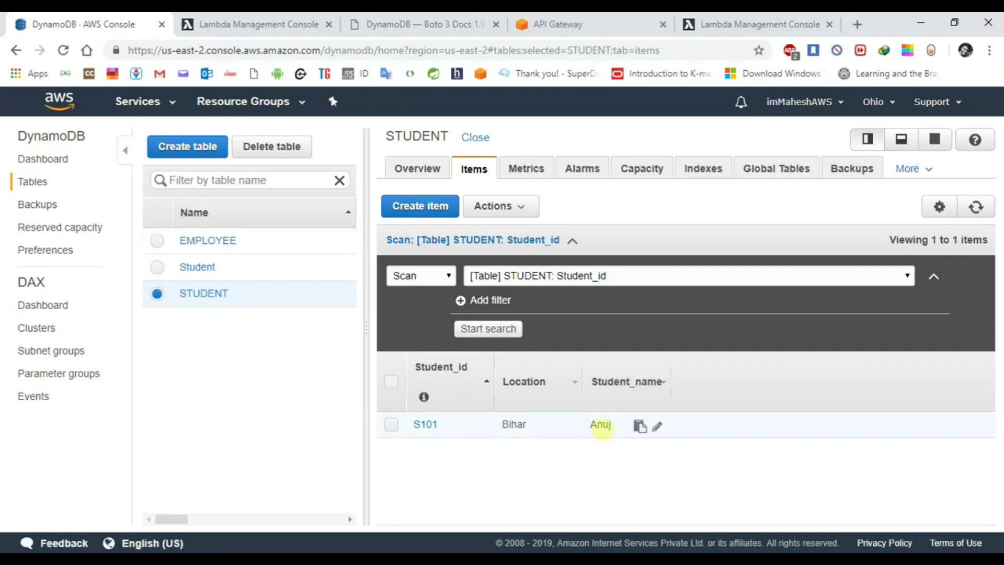
pyautogui.hotkey('alt', 'Tab')
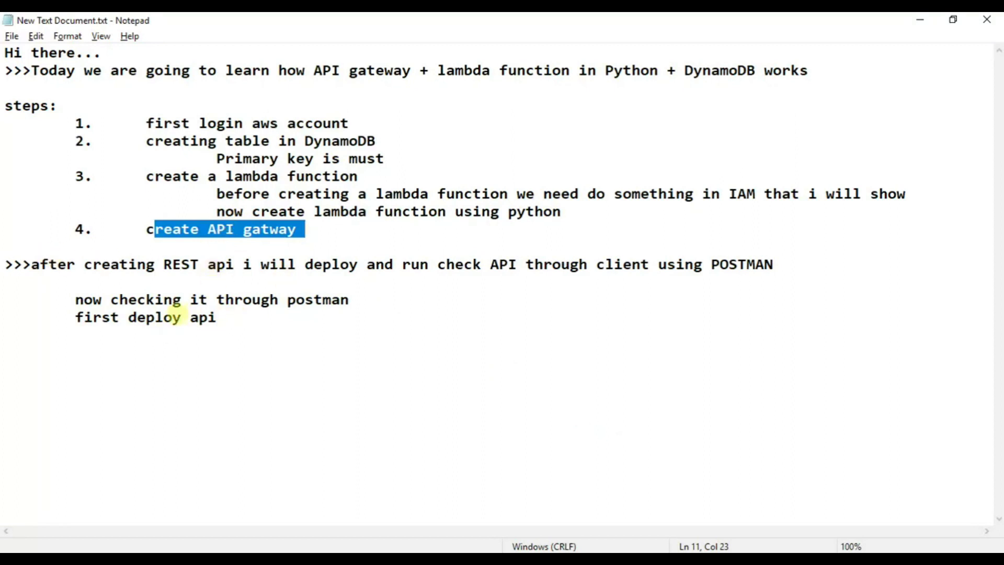
pyautogui.hotkey('alt', 'Tab')
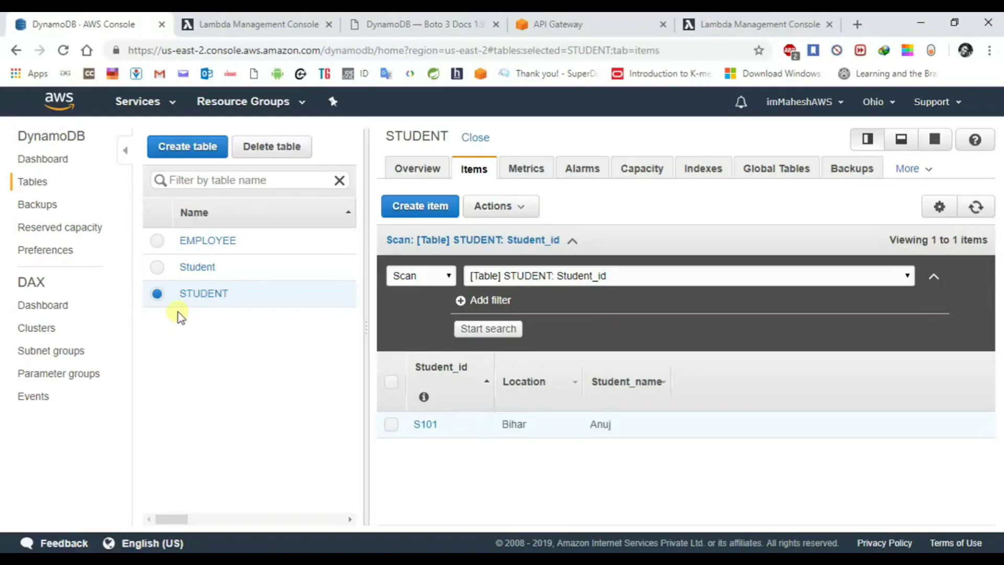
# Deploy student-api2 from API Gateway to a new stage named Dev with the stage description "Development work"
pyautogui.click(615, 19)
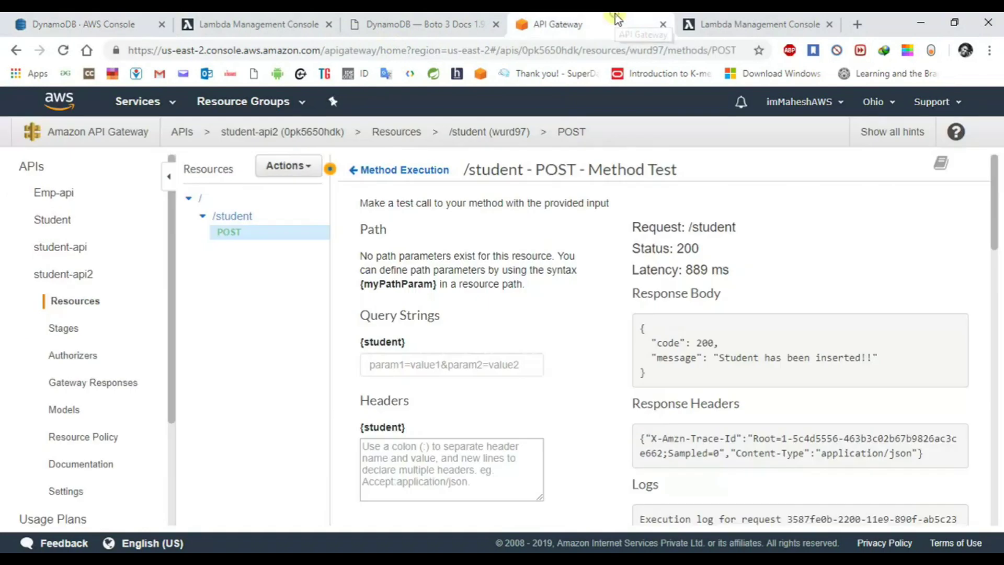
pyautogui.click(293, 165)
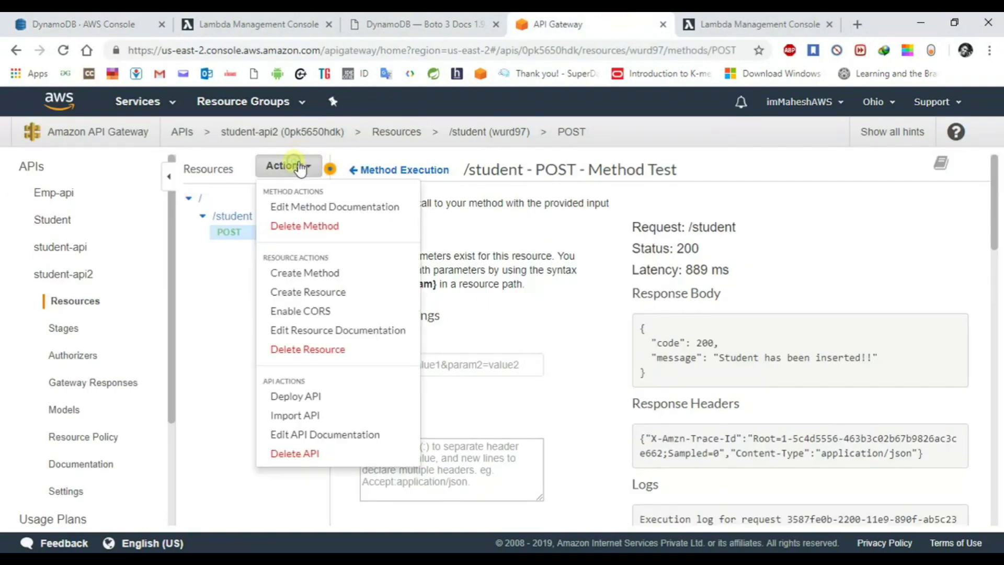
pyautogui.click(303, 396)
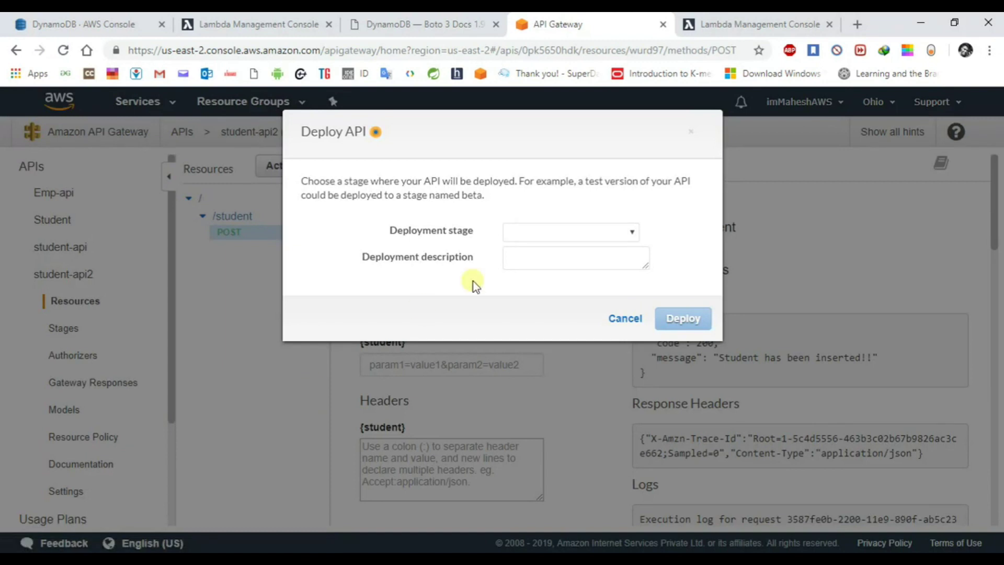
pyautogui.click(625, 232)
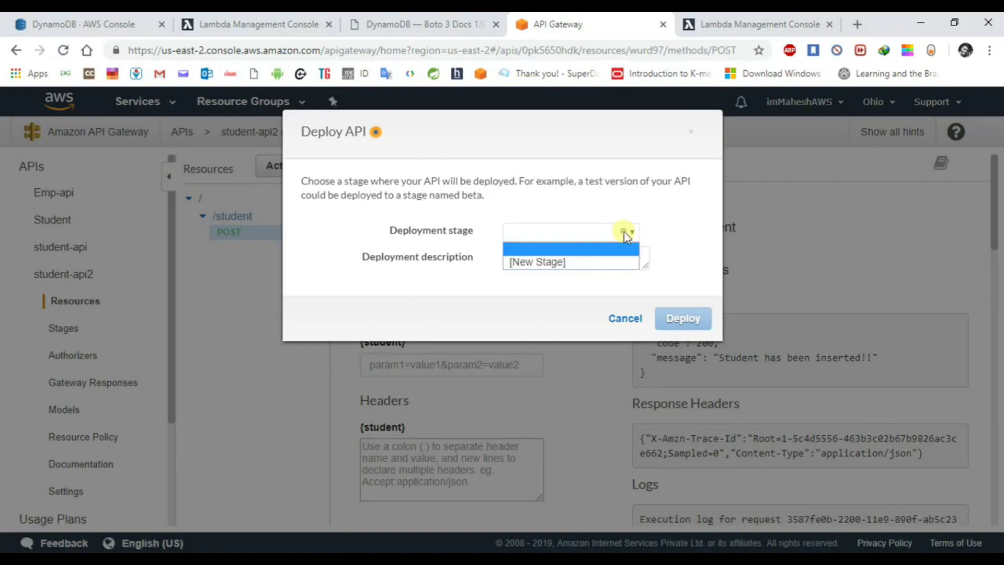
pyautogui.click(557, 263)
pyautogui.click(547, 254)
pyautogui.write('Dev')
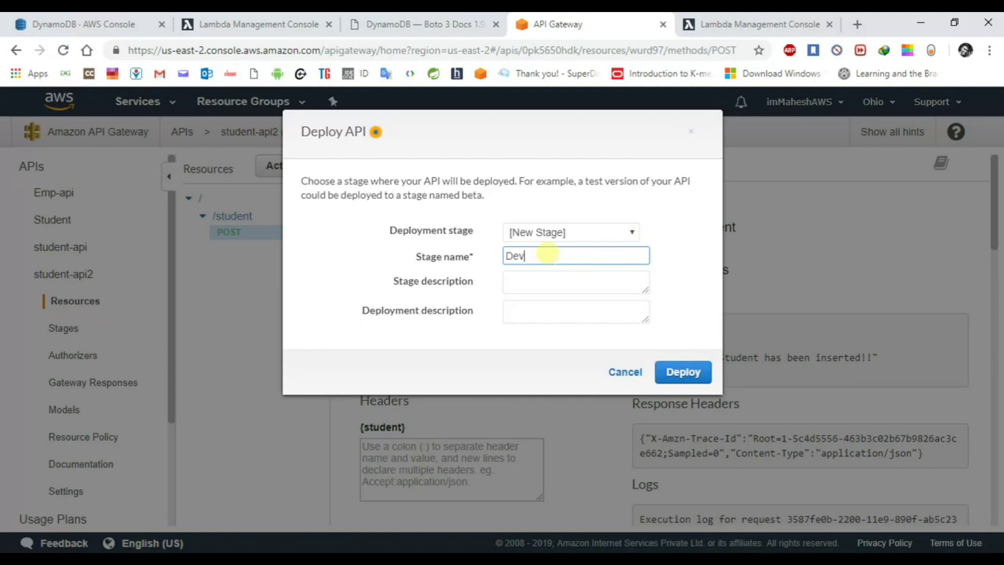
pyautogui.press('Tab')
pyautogui.write('De')
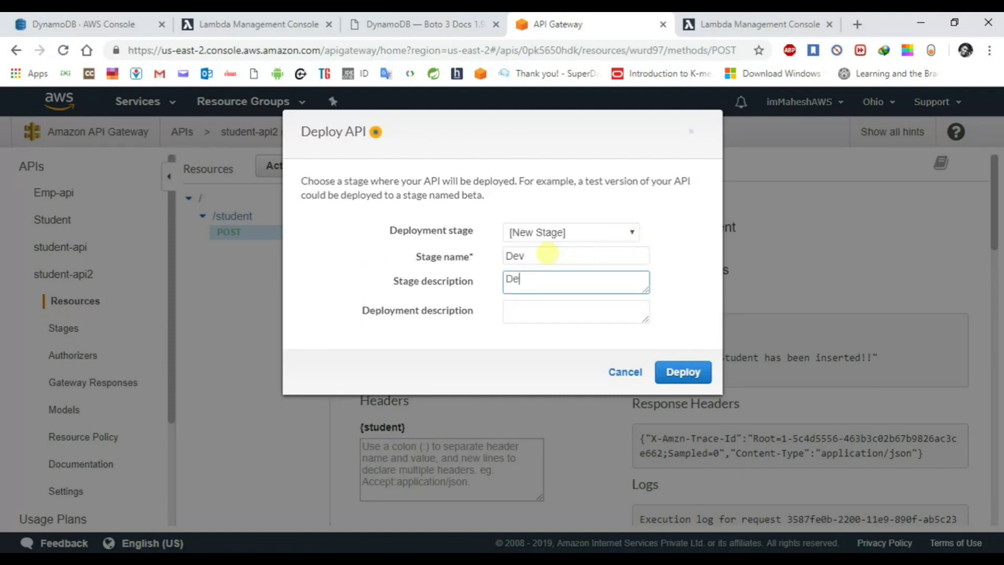
pyautogui.write('velopment work')
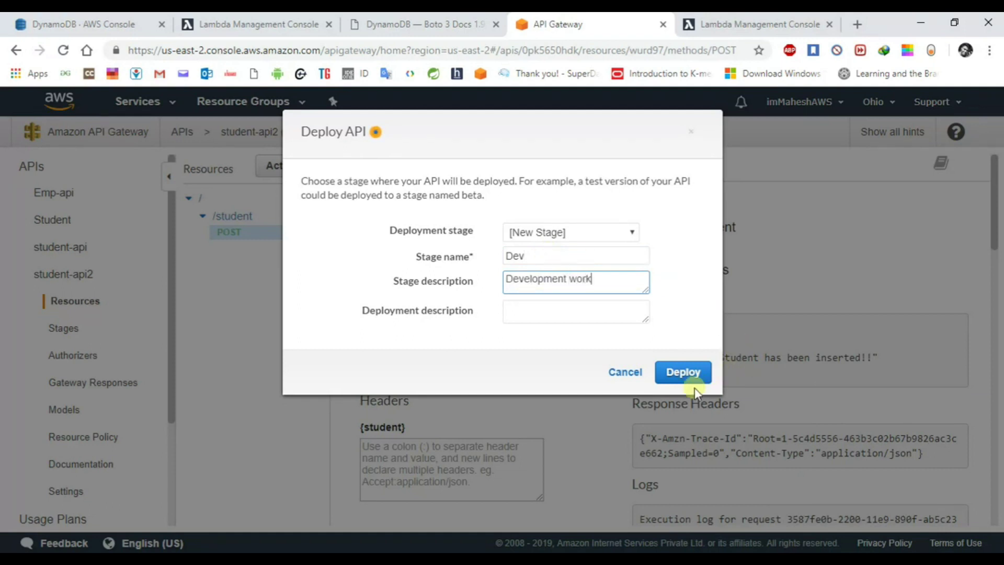
pyautogui.click(694, 372)
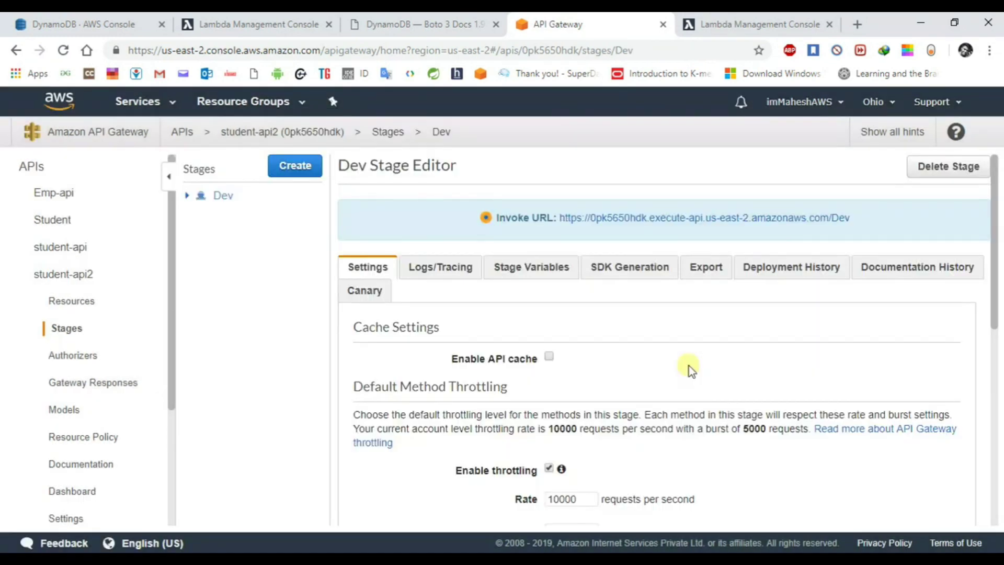
# Open the /student POST method under the Dev stage and select its full invoke URL
pyautogui.click(189, 197)
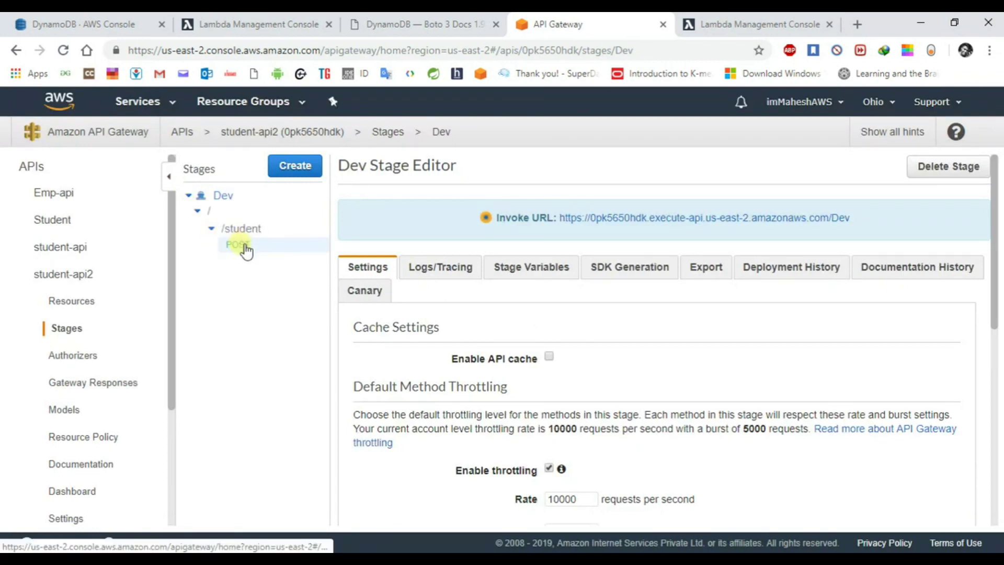
pyautogui.click(245, 248)
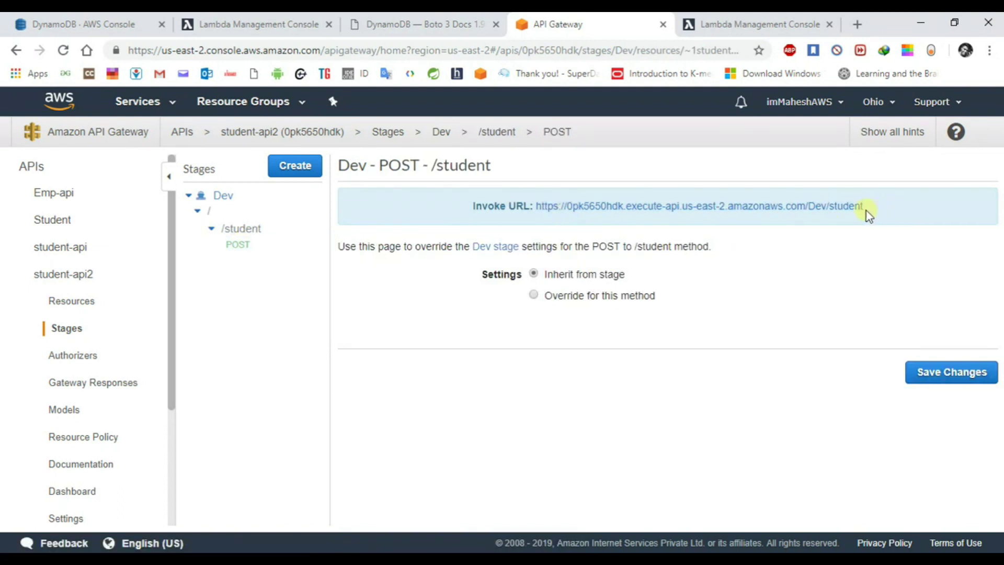
pyautogui.moveTo(865, 209); pyautogui.dragTo(535, 207)
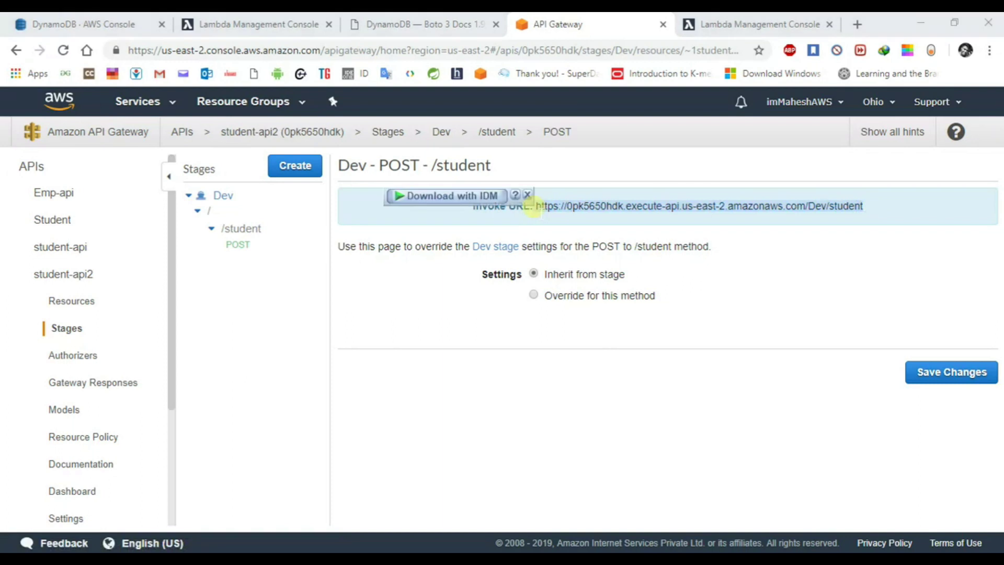
pyautogui.press('super')
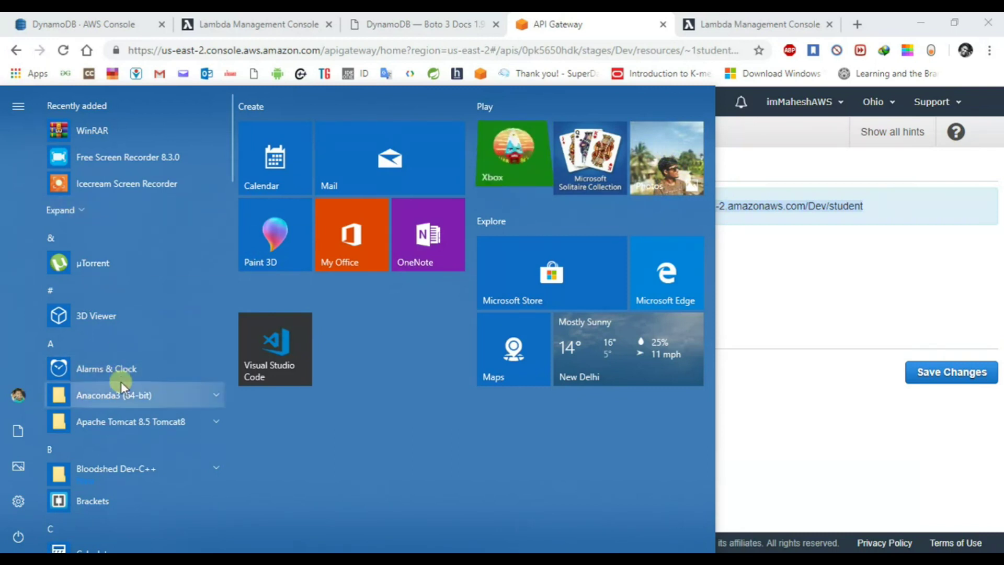
pyautogui.scroll(-10, 120, 381)
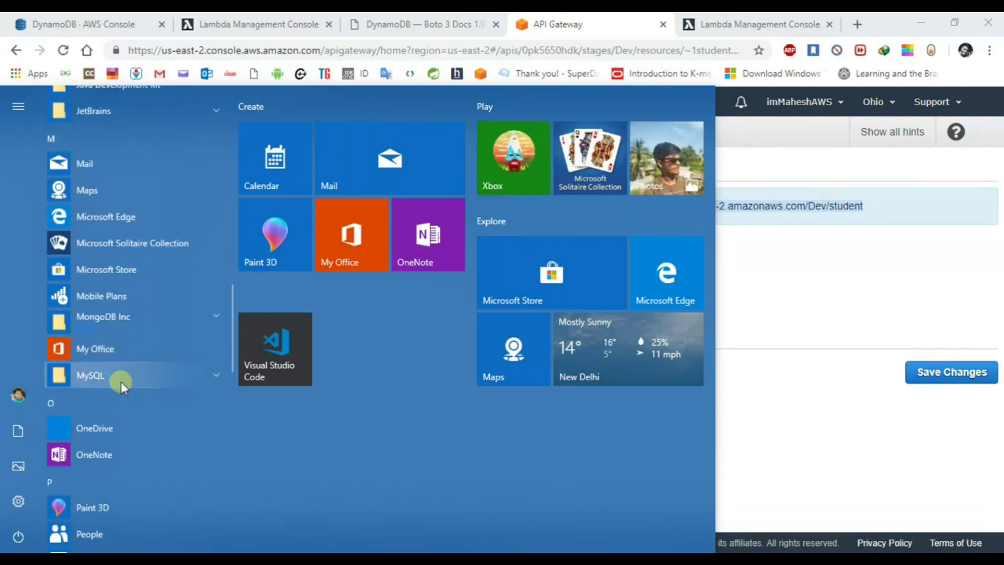
pyautogui.scroll(-10, 121, 382)
pyautogui.scroll(6, 121, 381)
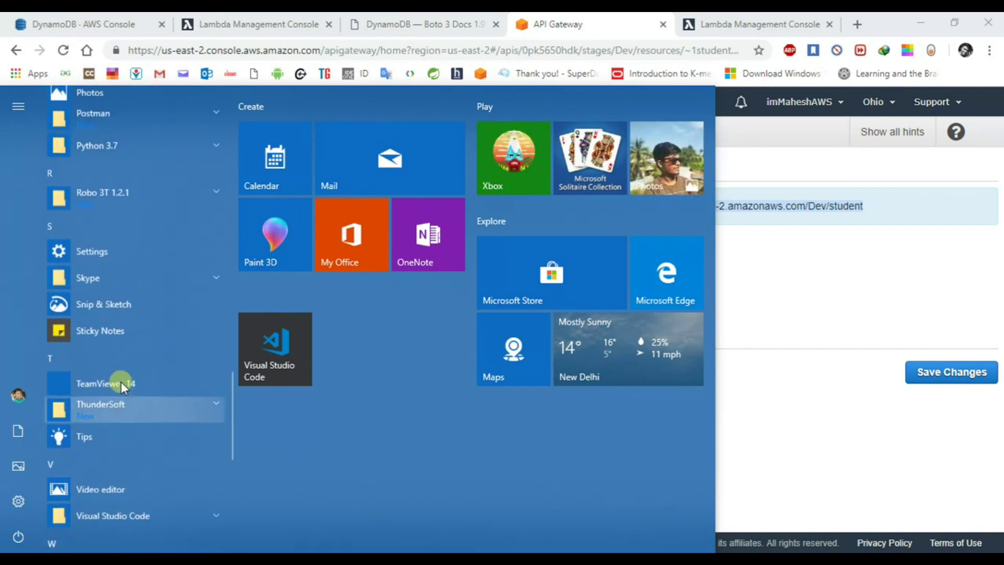
pyautogui.scroll(1, 121, 381)
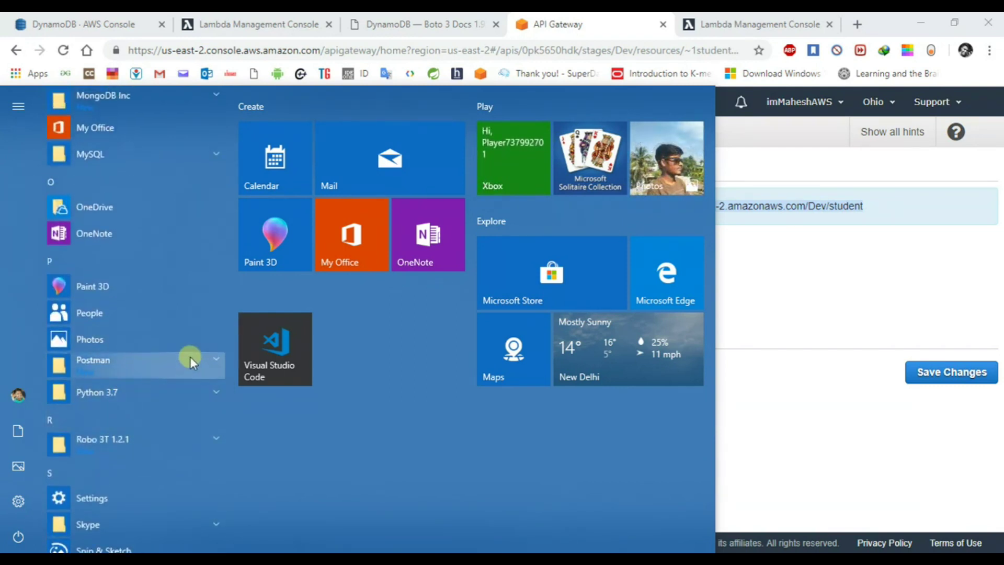
pyautogui.press('Escape')
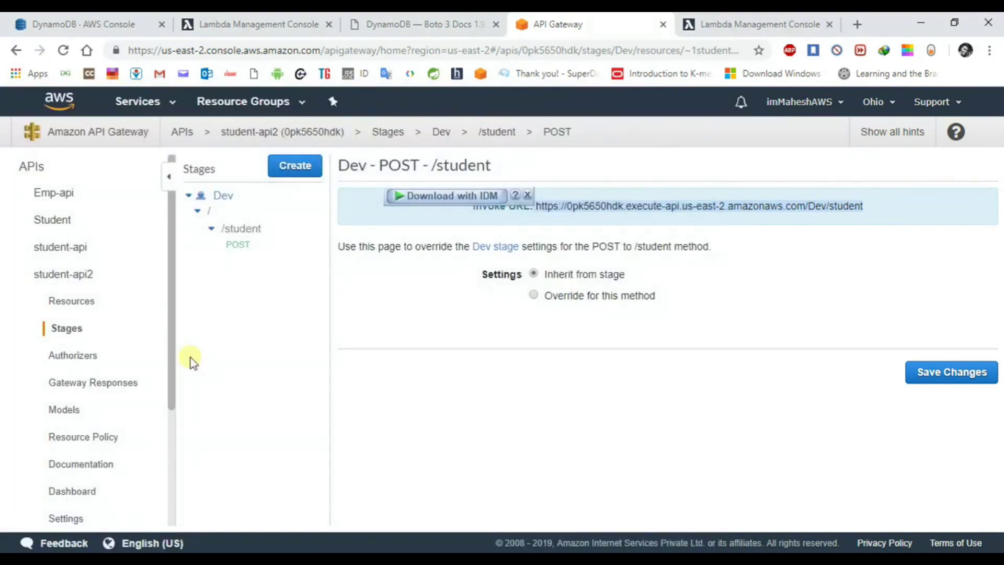
# Launch Postman from the desktop and switch to its window
pyautogui.press('super+d')
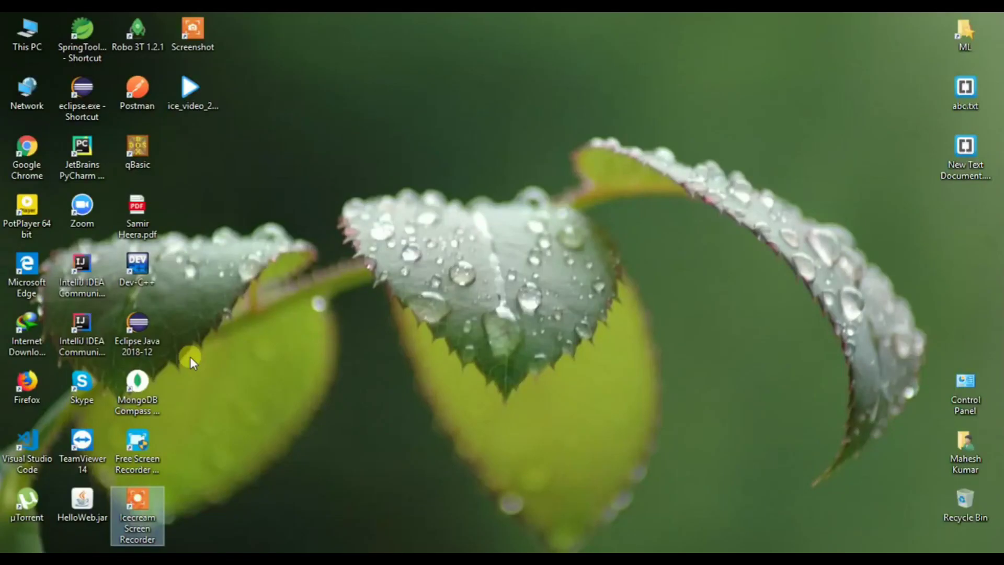
pyautogui.click(144, 97)
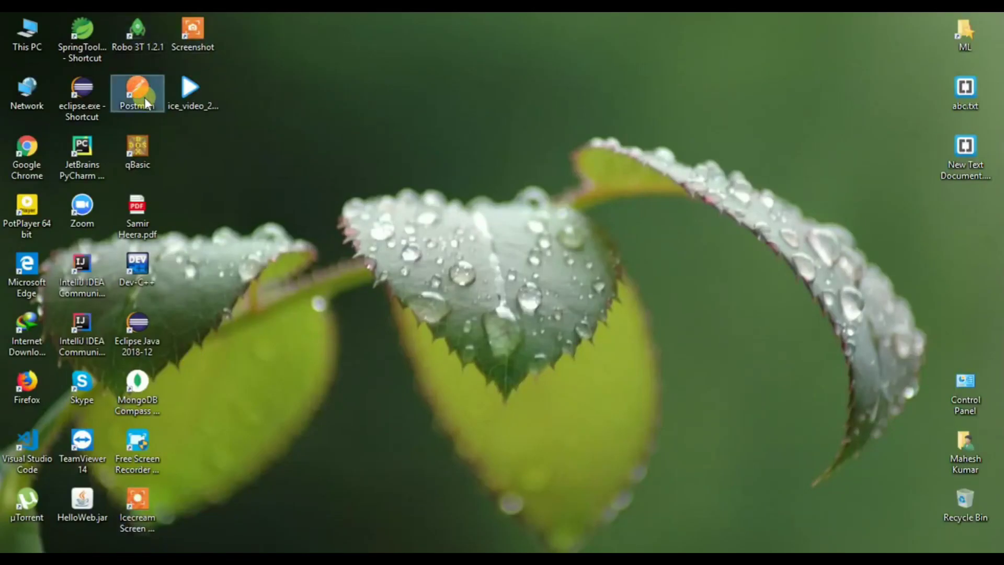
pyautogui.doubleClick(144, 98)
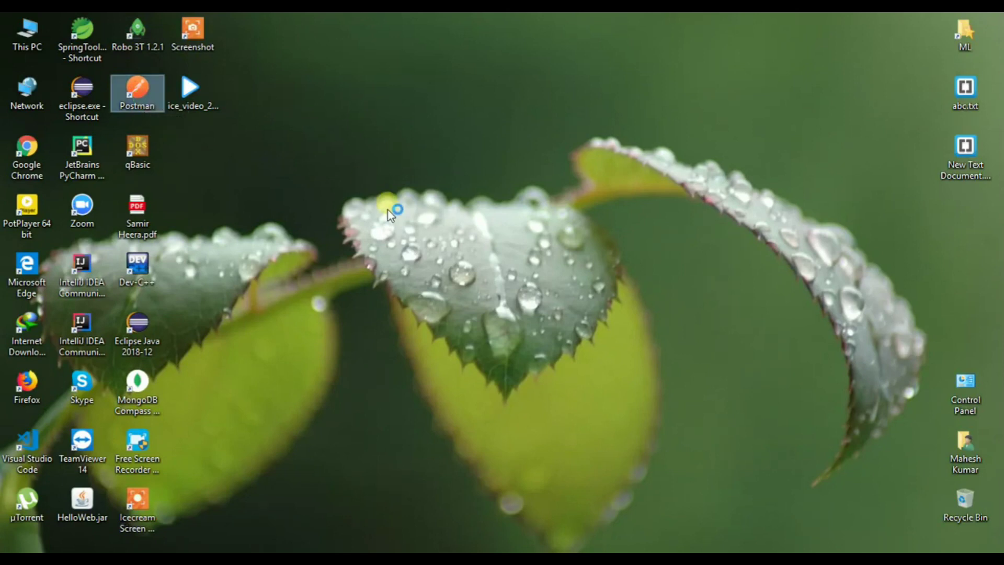
pyautogui.hotkey('alt', 'Tab')
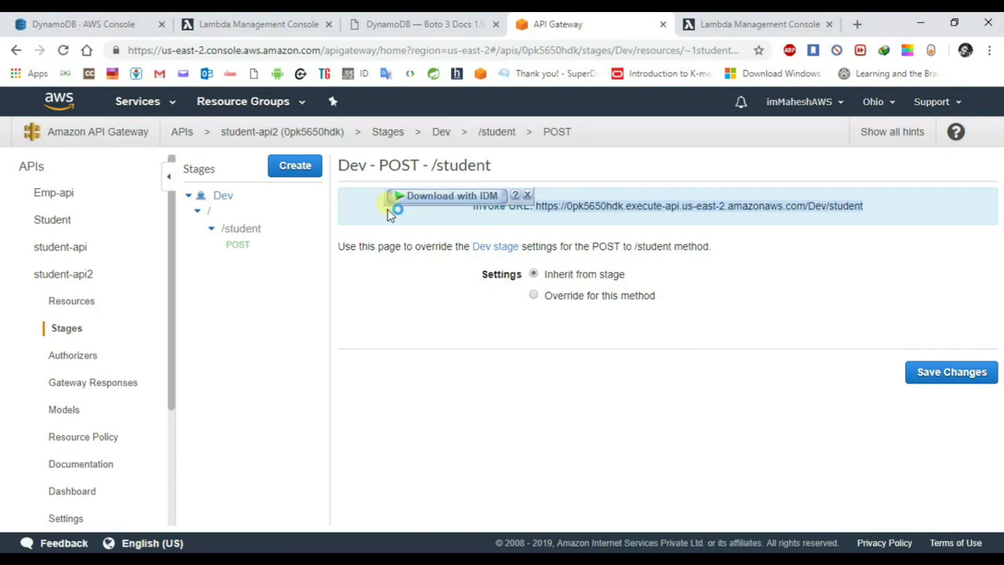
pyautogui.hotkey('alt', 'Tab')
pyautogui.hotkey('alt', 'Tab')
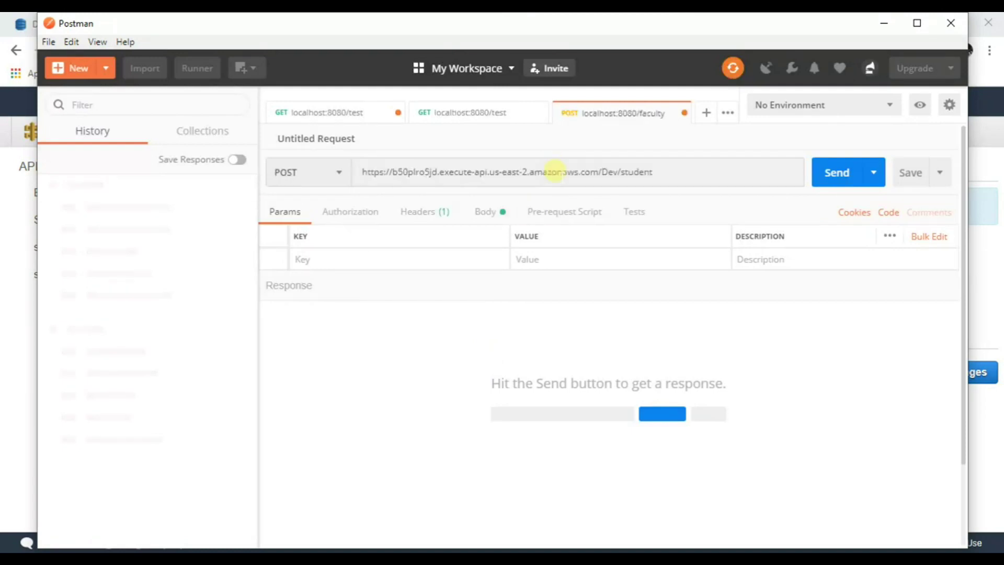
pyautogui.click(556, 171)
pyautogui.hotkey('ctrl', 'a')
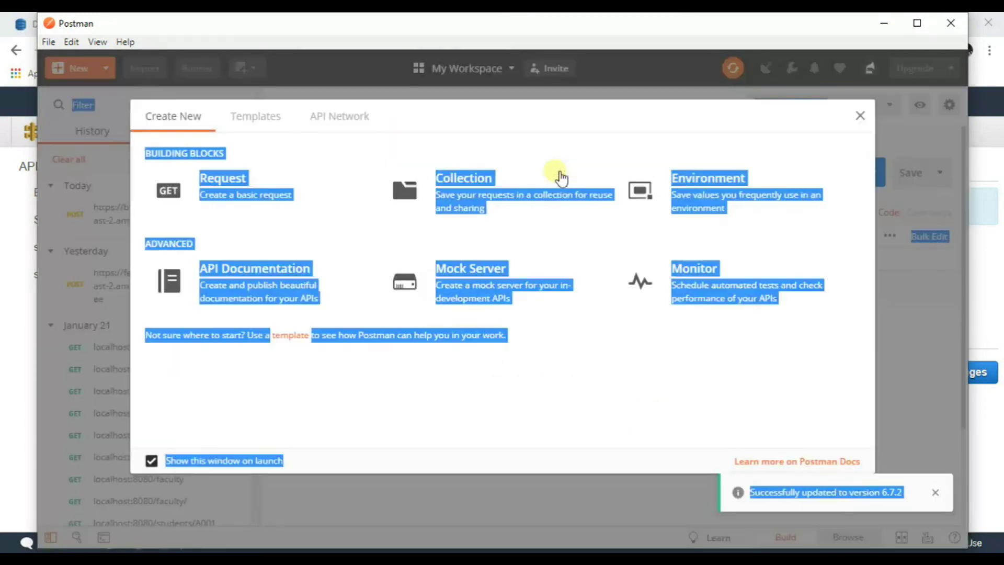
pyautogui.click(860, 115)
pyautogui.hotkey('ctrl', 'a')
pyautogui.press('BackSpace')
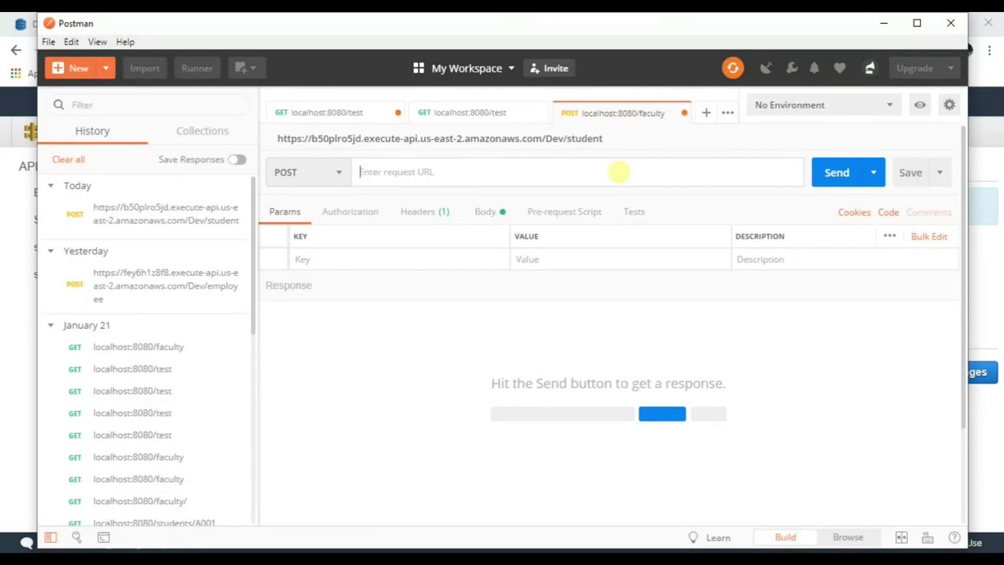
pyautogui.hotkey('alt', 'Tab')
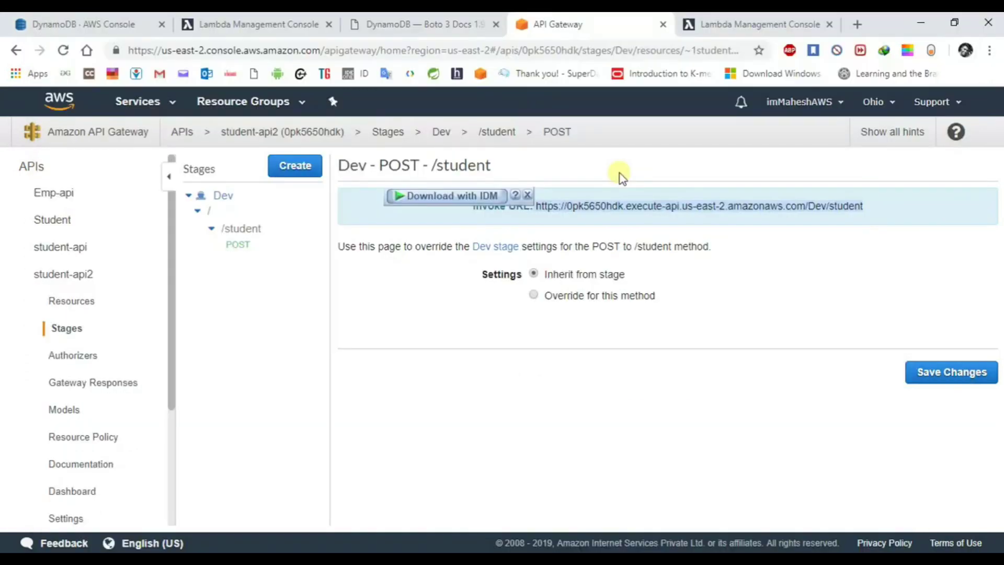
pyautogui.hotkey('alt', 'Tab')
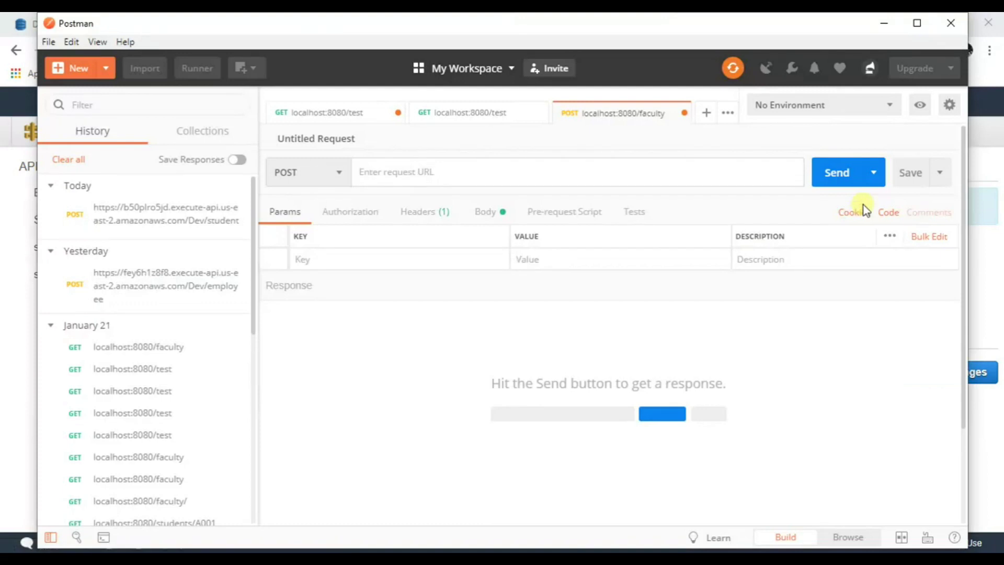
pyautogui.write('https://0pk5650hdk.execute-api.us-east-2.amazonaws.com/Dev/student')
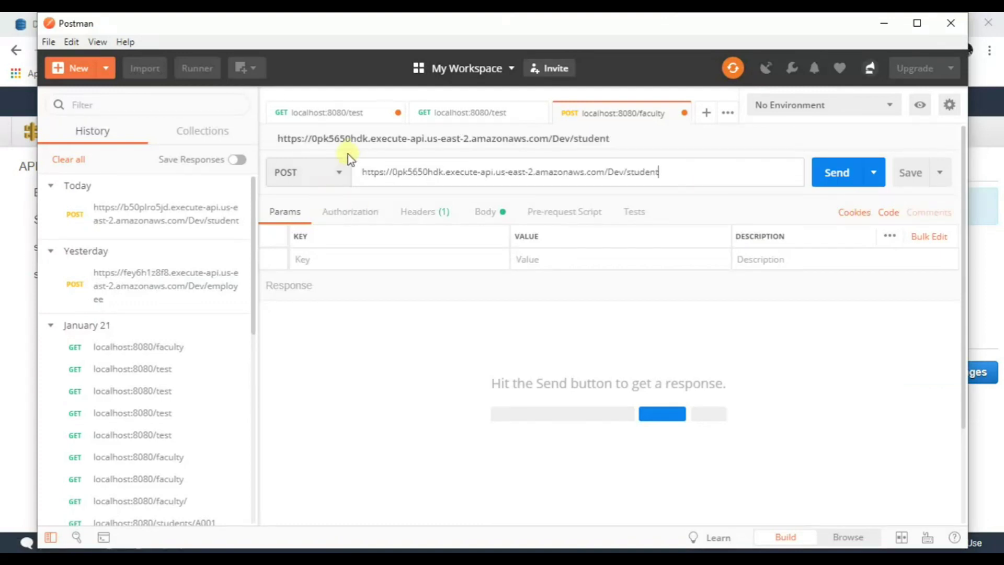
pyautogui.click(342, 172)
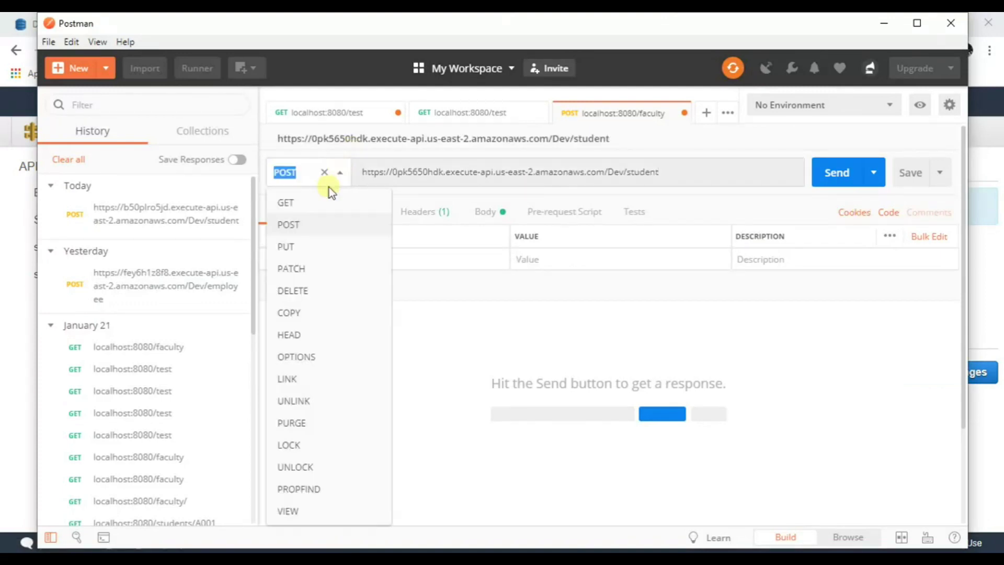
pyautogui.click(306, 225)
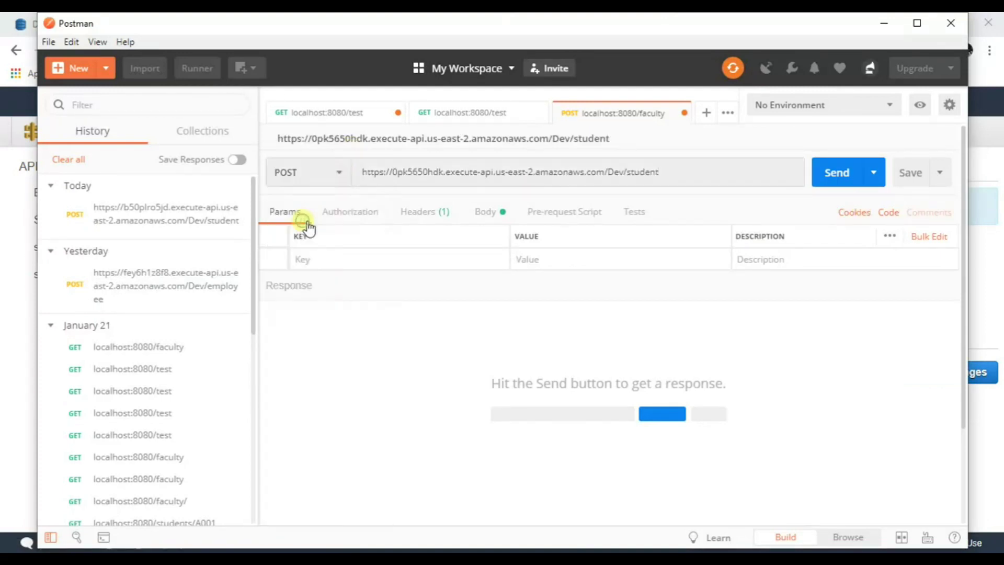
# Clear the existing student_id, student_name and Location entries from the request's raw JSON body
pyautogui.click(494, 213)
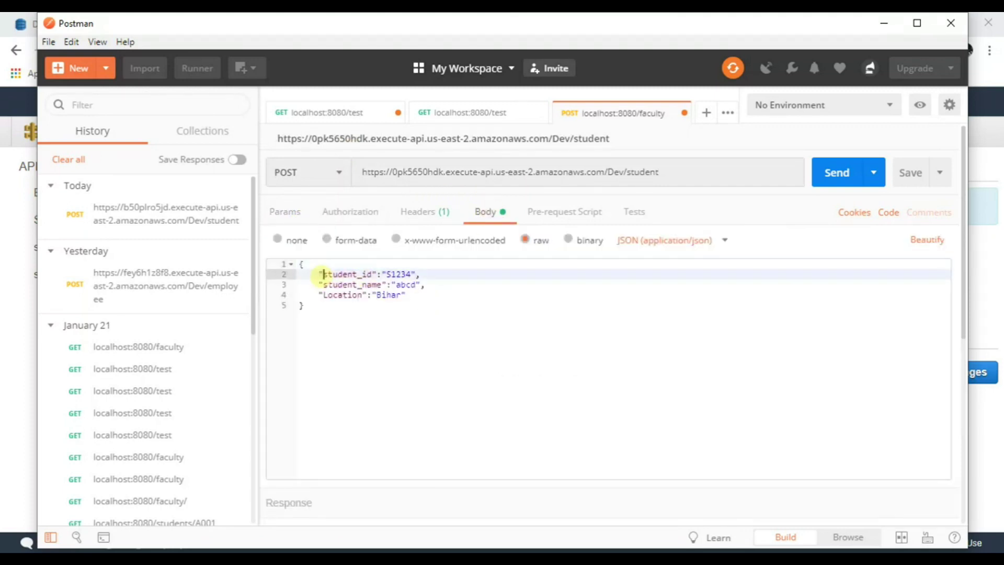
pyautogui.moveTo(322, 274); pyautogui.dragTo(402, 296)
pyautogui.press('BackSpace')
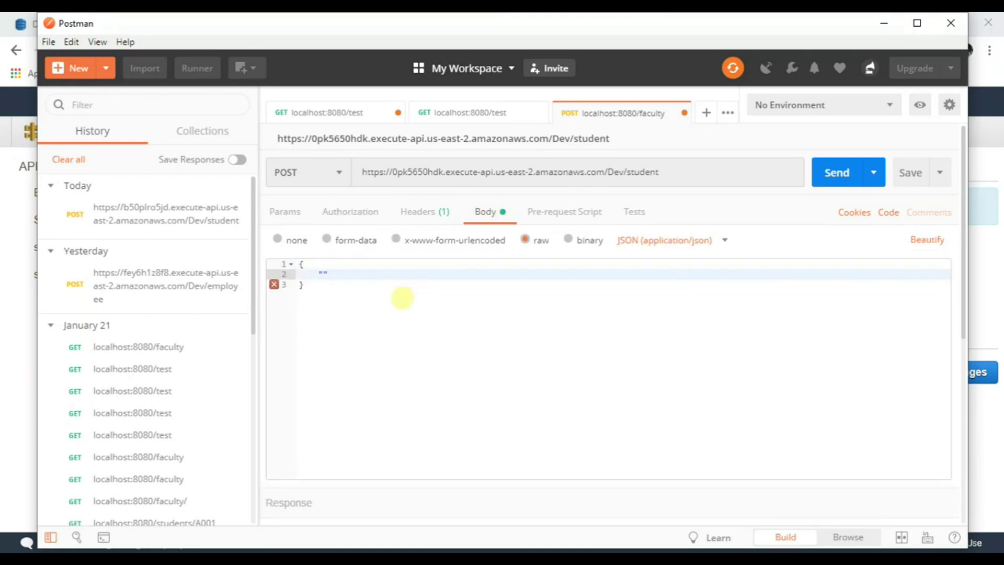